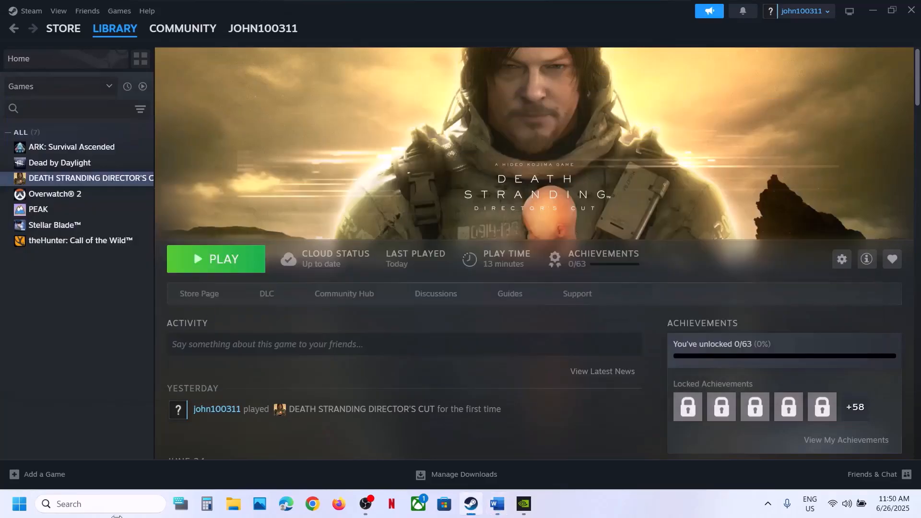
click(20, 504)
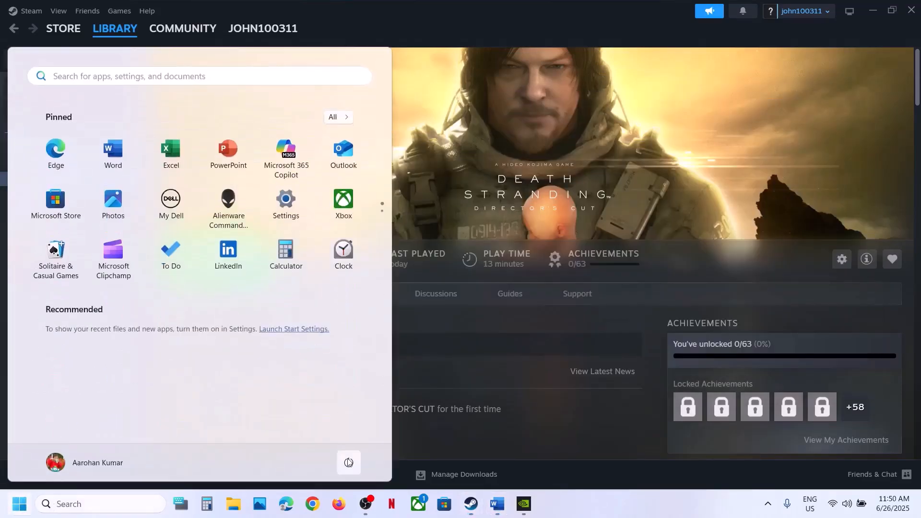
click(348, 456)
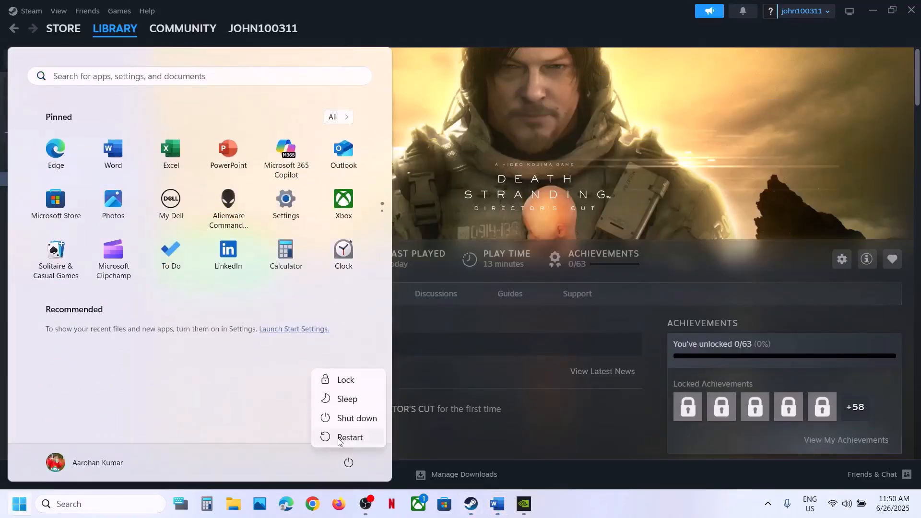
click(557, 212)
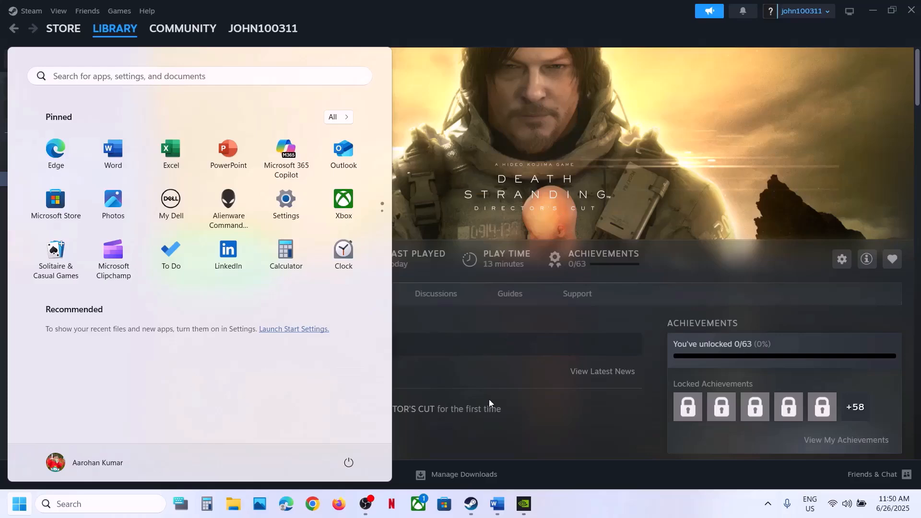
click(513, 446)
Switch to the Word document and copy the phrase "exploit protection" from Step 2.
click(499, 504)
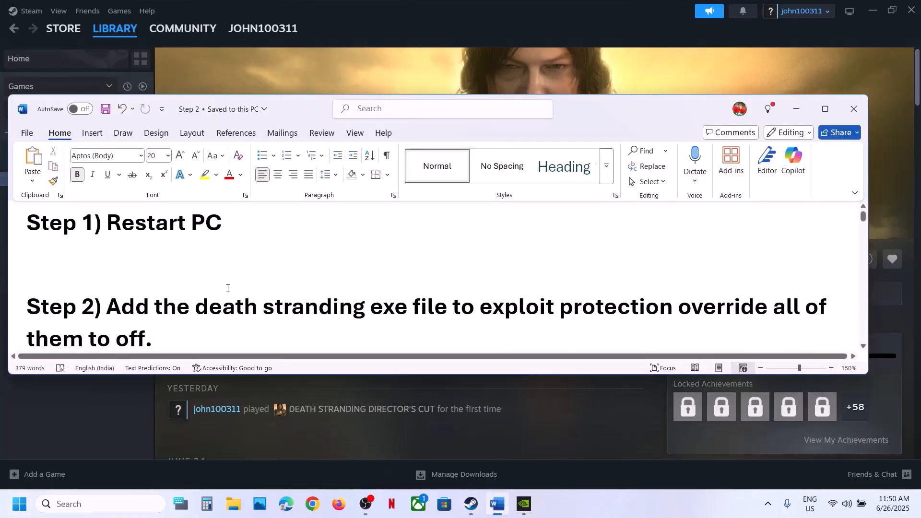
scroll(226, 289, down, 1)
drag(213, 293, 507, 289)
key(ctrl+c)
click(632, 290)
click(433, 87)
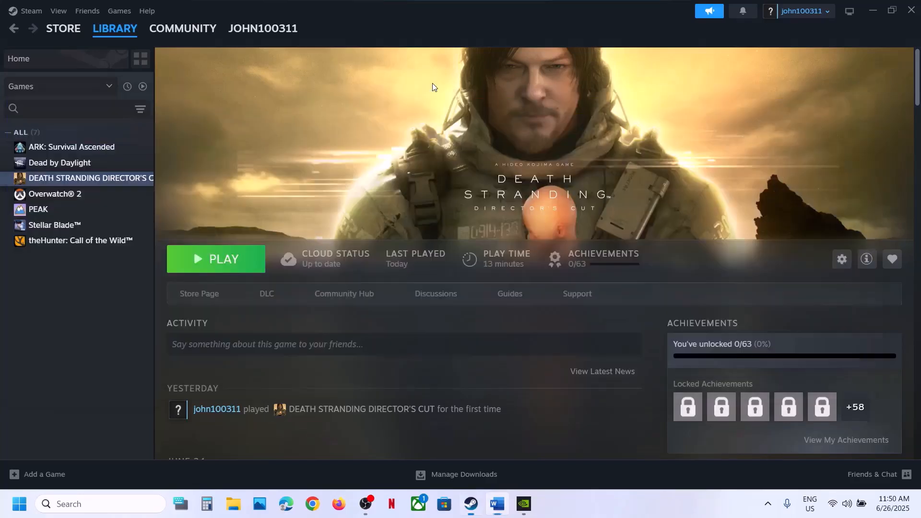
Search Windows for "exploit protection" and open the Program settings of Exploit protection in Windows Security.
click(118, 499)
key(ctrl+v)
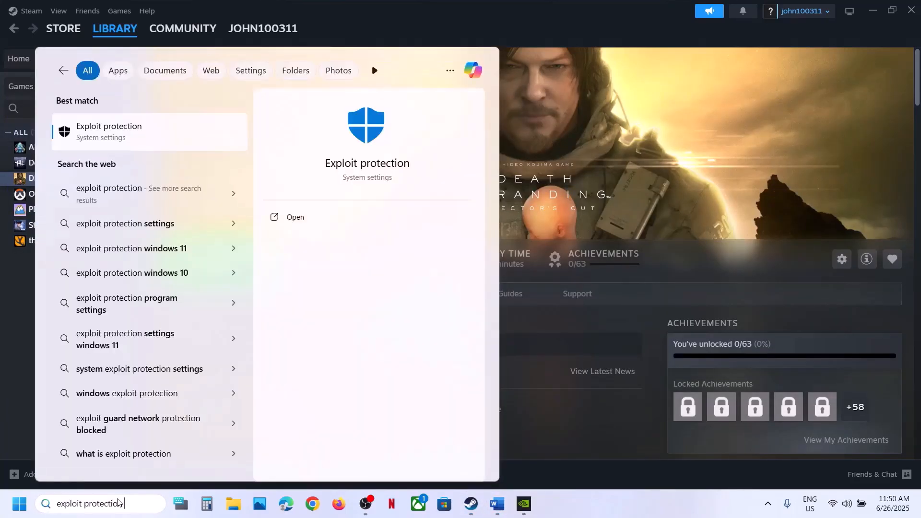
click(120, 142)
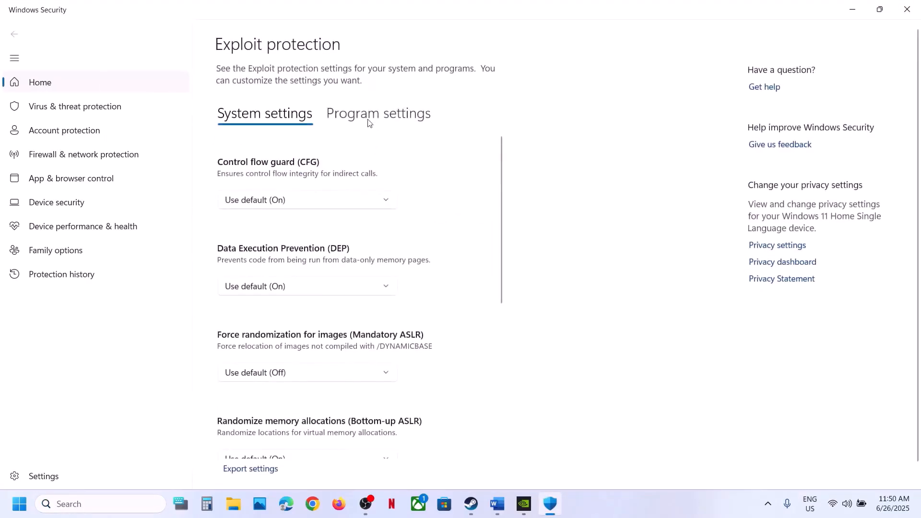
click(369, 118)
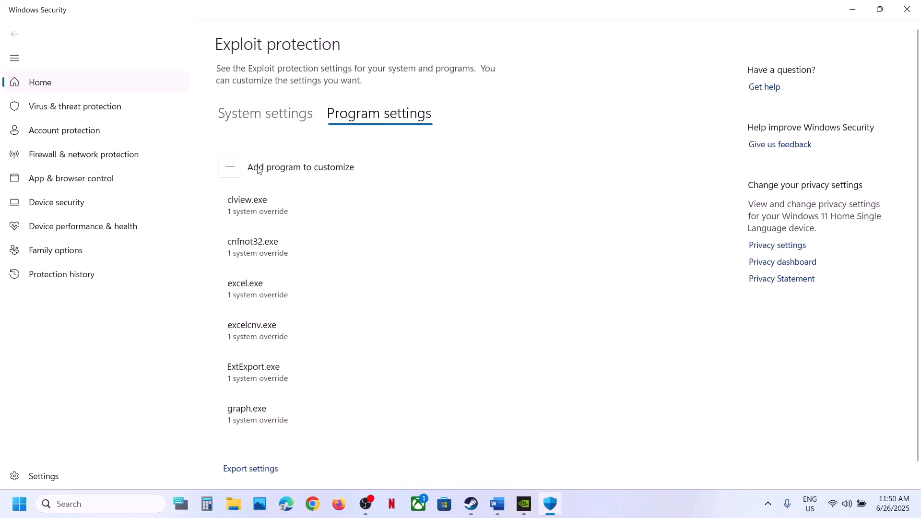
Start adding a program by exact file path and browse to the Steam folder in Program Files (x86) on the C: drive.
click(231, 169)
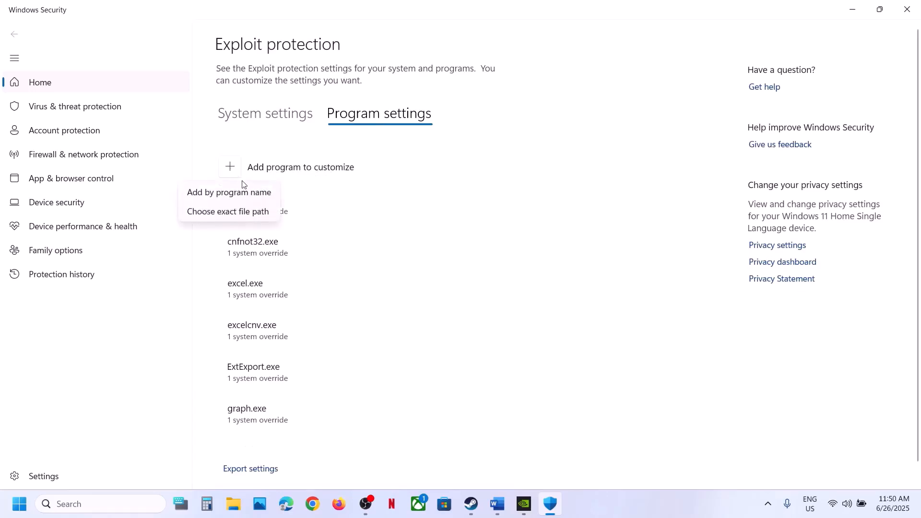
click(222, 216)
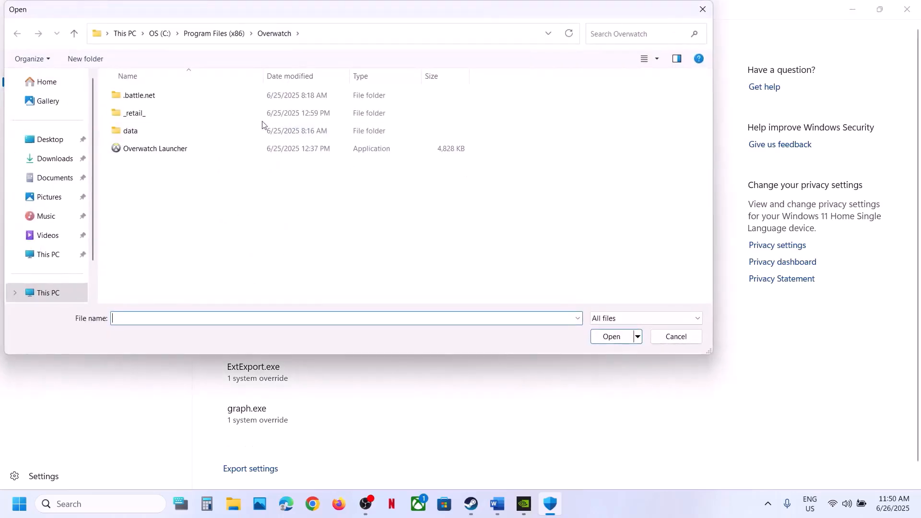
click(52, 254)
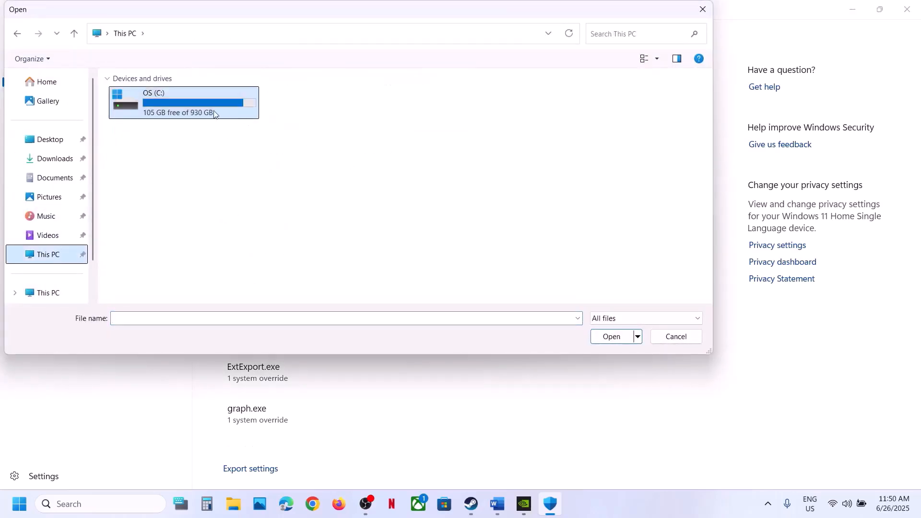
double_click(214, 114)
scroll(209, 170, down, 3)
click(190, 174)
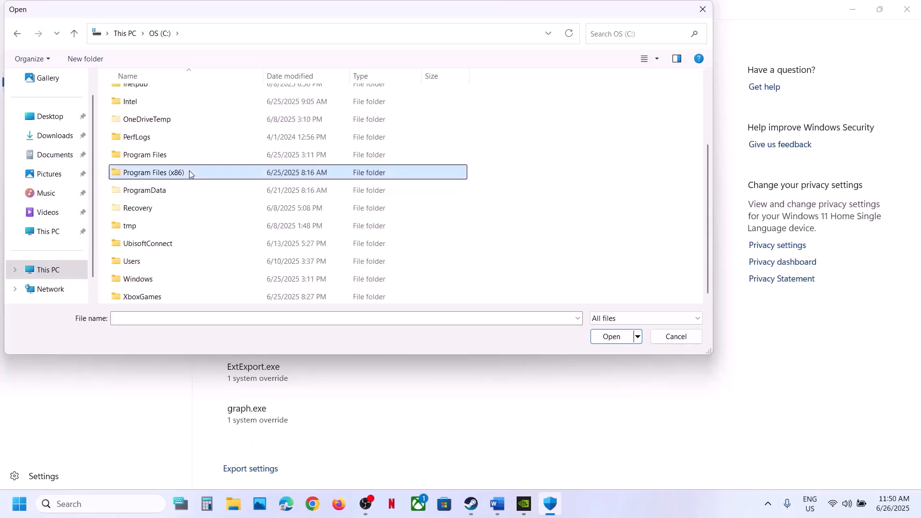
double_click(189, 174)
scroll(189, 174, down, 6)
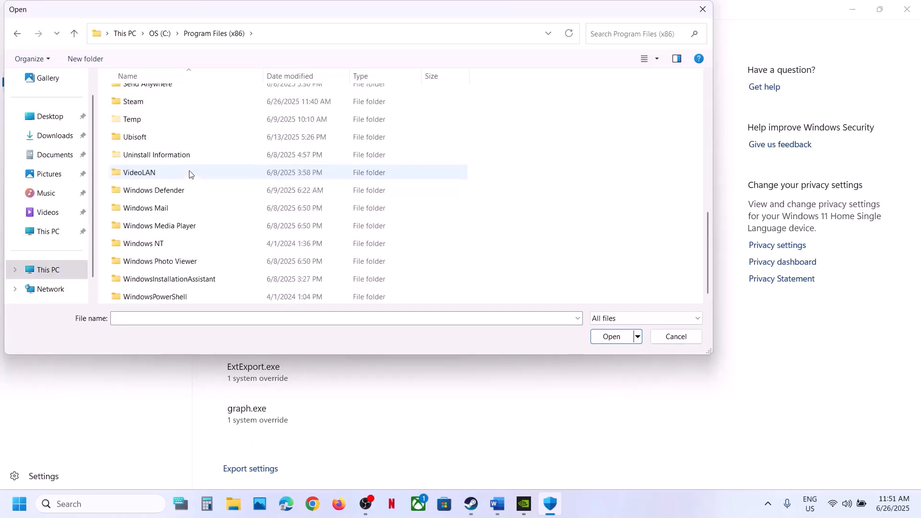
scroll(189, 174, up, 1)
double_click(140, 146)
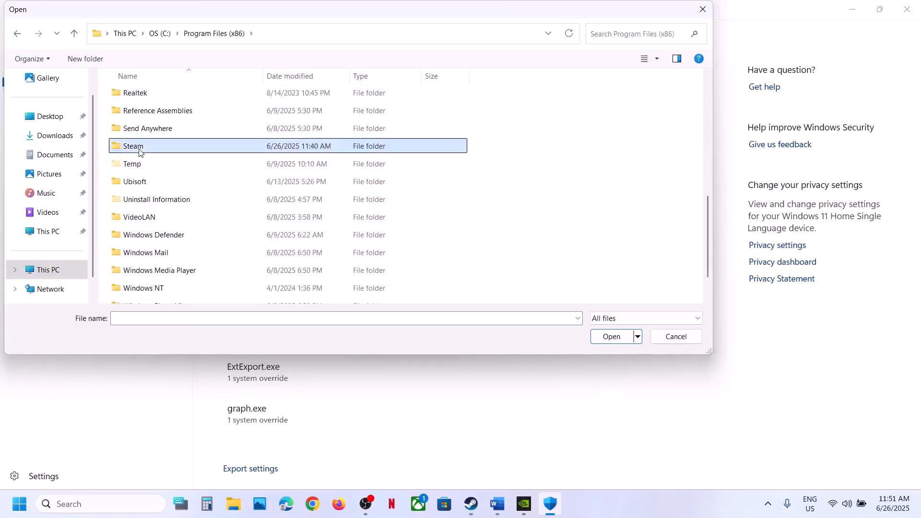
Add the ds application from steamapps\common\DEATH STRANDING DIRECTORS CUT as a program to customize.
scroll(156, 202, down, 2)
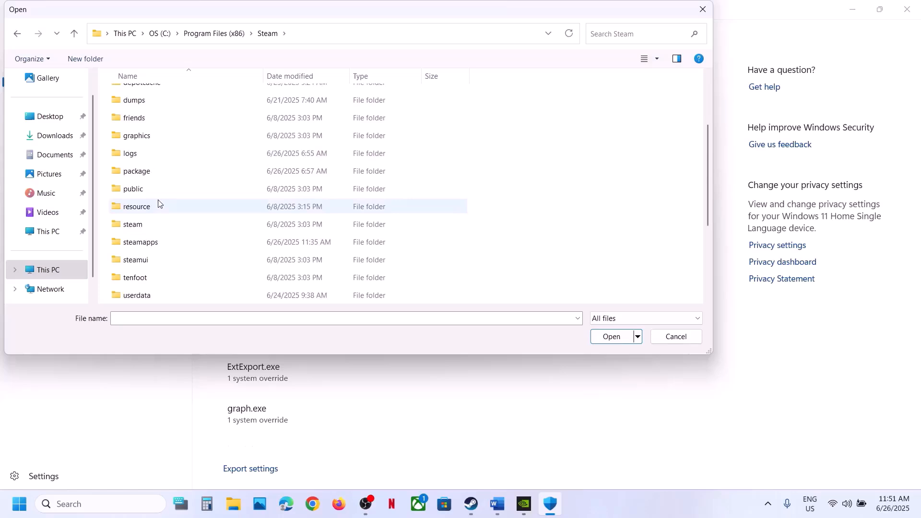
double_click(139, 242)
double_click(141, 98)
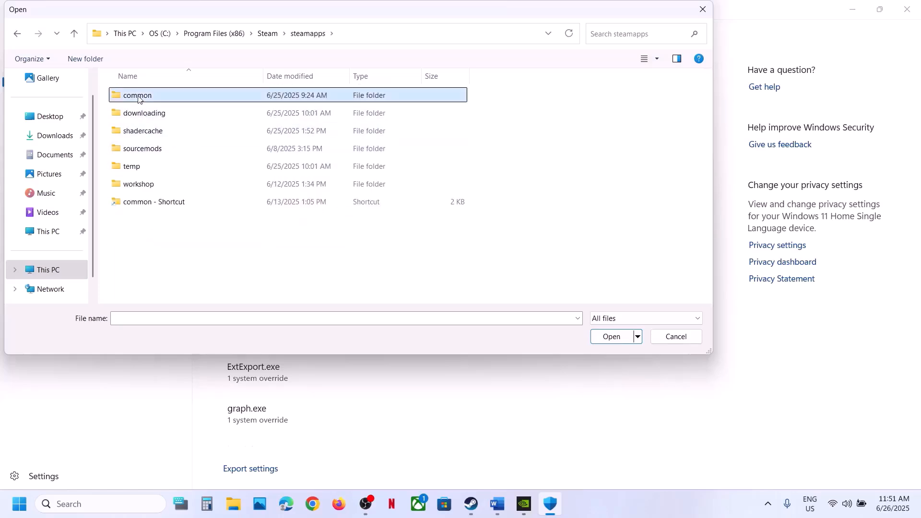
double_click(174, 168)
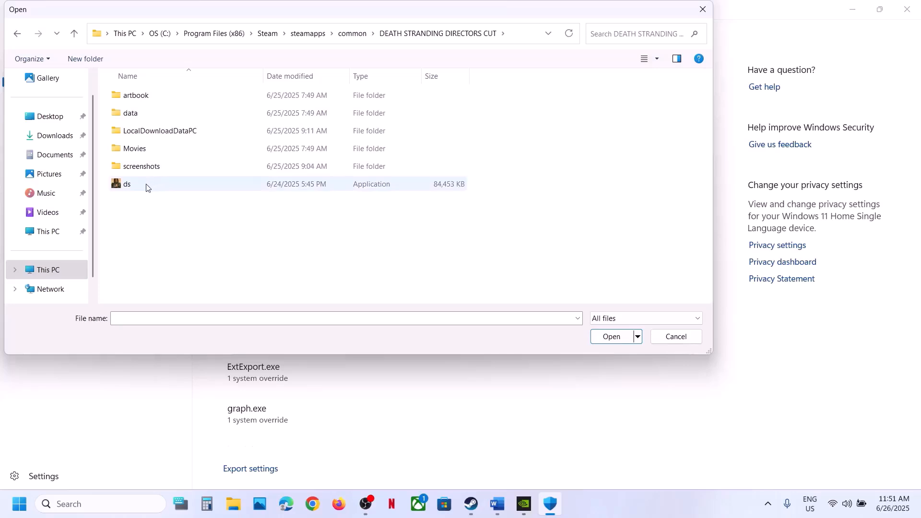
click(139, 188)
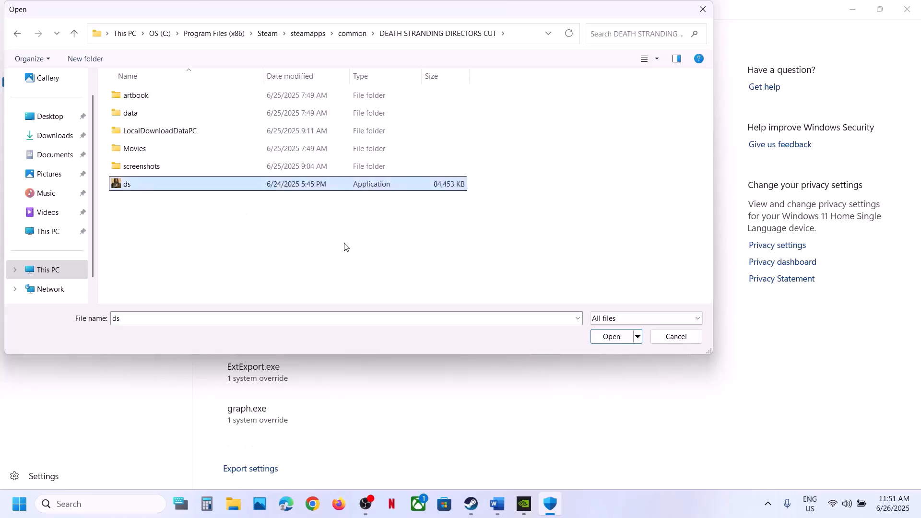
click(624, 343)
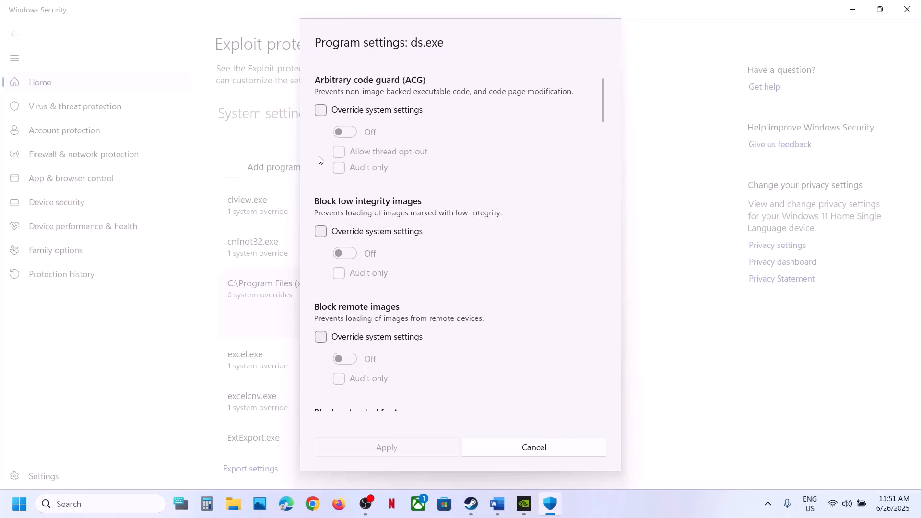
Override the system settings to off for Arbitrary code guard, Block low integrity images, Block remote images and Block untrusted fonts on ds.exe.
click(321, 111)
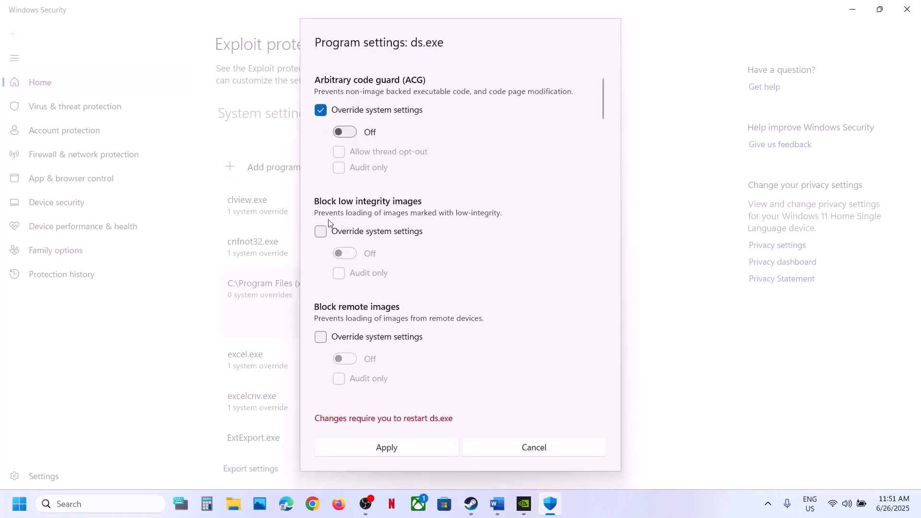
click(319, 233)
scroll(350, 260, down, 2)
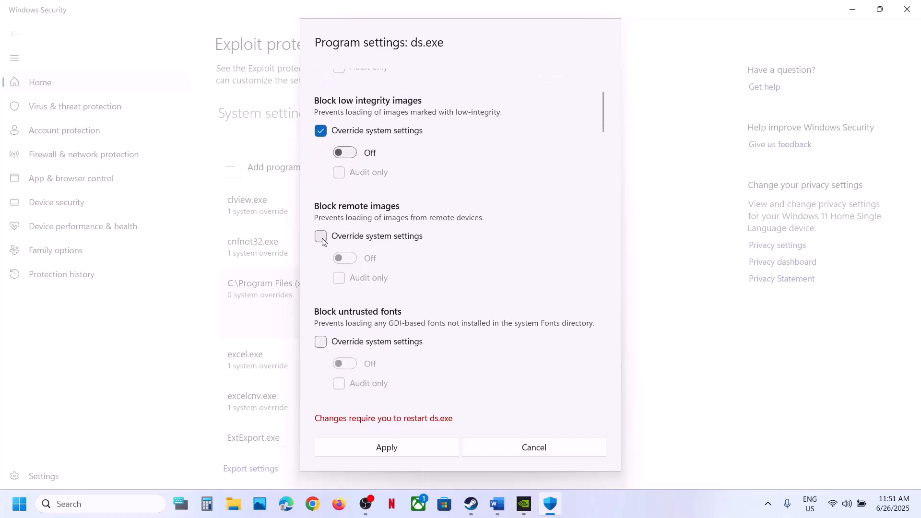
click(321, 237)
scroll(343, 262, down, 2)
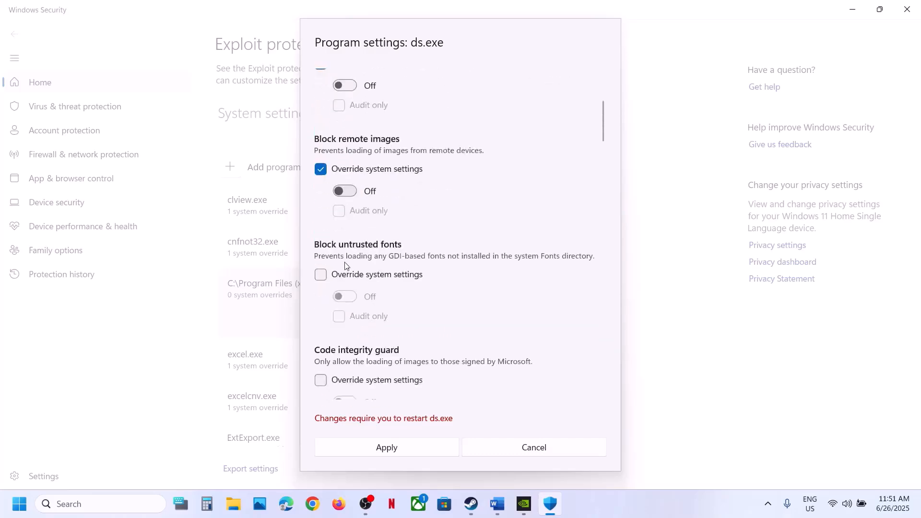
click(320, 251)
Override Code integrity guard, Control flow guard (CFG) and Data Execution Prevention (DEP) for ds.exe, all set to off.
scroll(351, 271, down, 3)
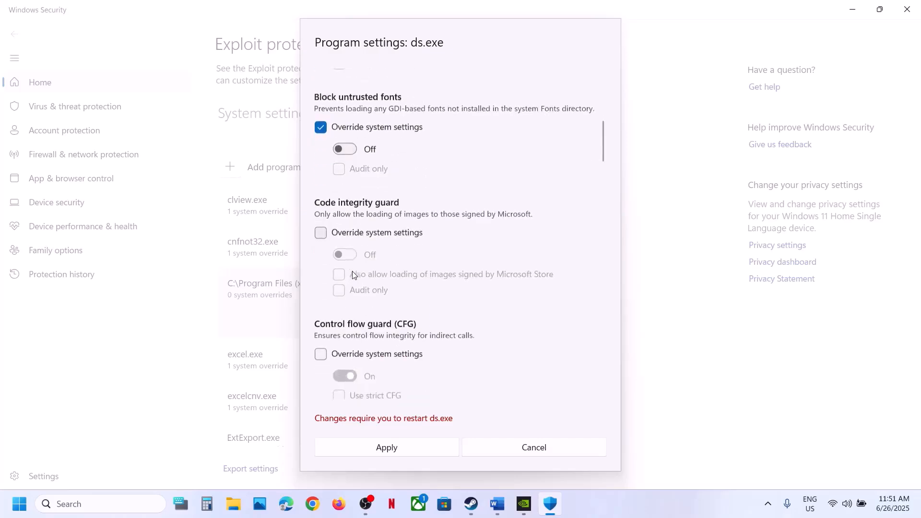
click(321, 234)
scroll(325, 238, down, 3)
click(321, 220)
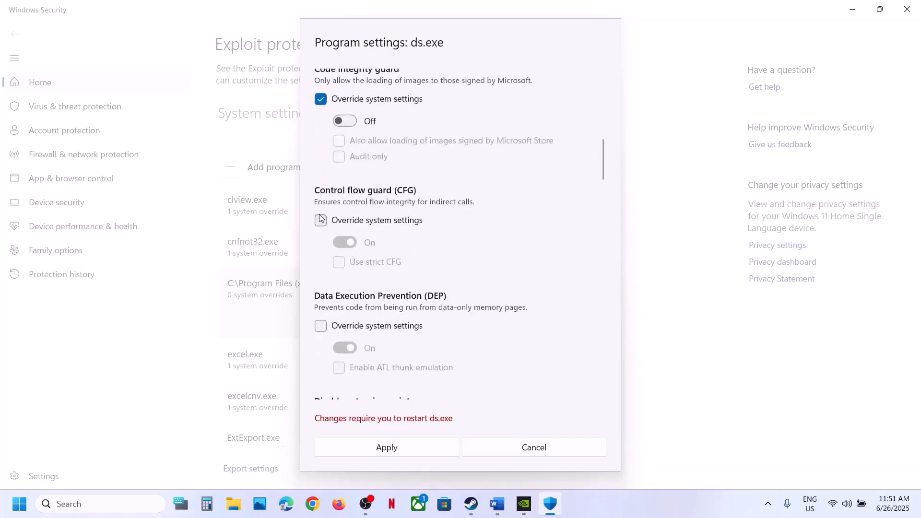
scroll(325, 271, down, 1)
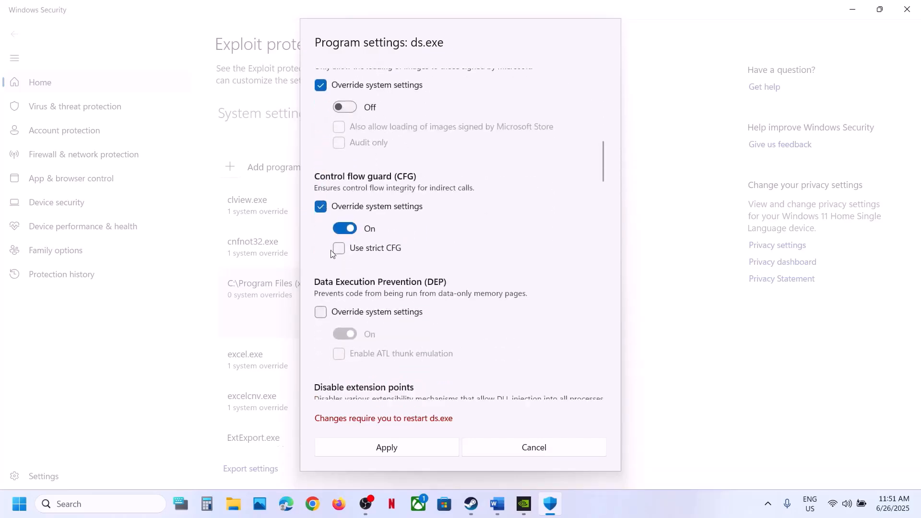
click(344, 230)
scroll(331, 289, down, 1)
click(321, 248)
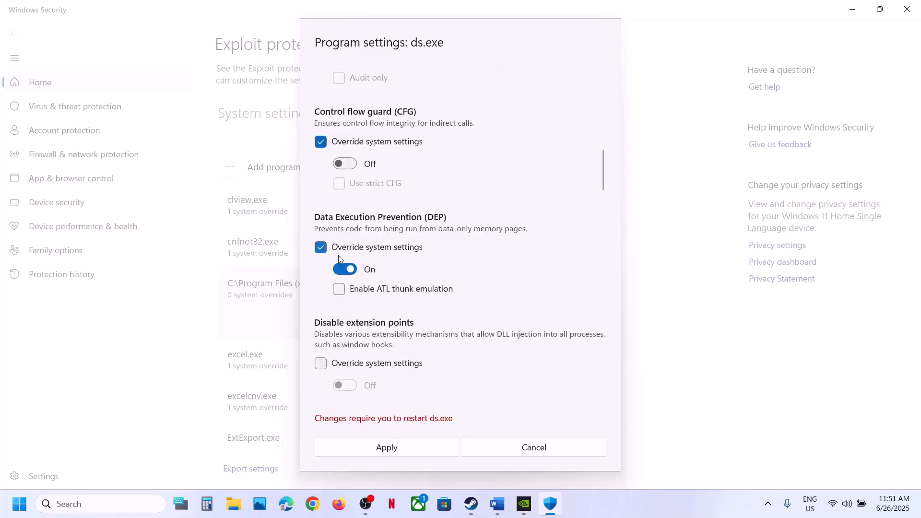
click(342, 275)
Override Disable extension points, Disable Win32k system calls and Do not allow child processes for ds.exe, leaving each off.
scroll(335, 283, down, 1)
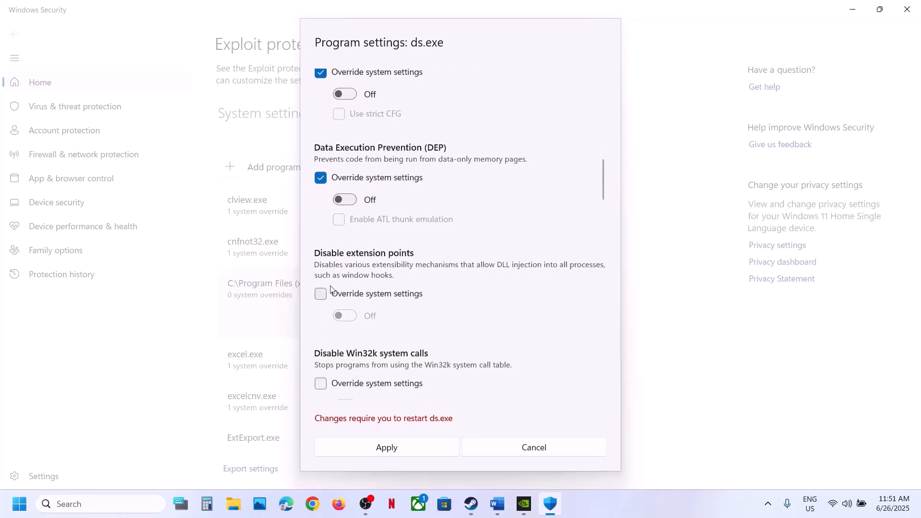
click(321, 294)
scroll(324, 297, down, 2)
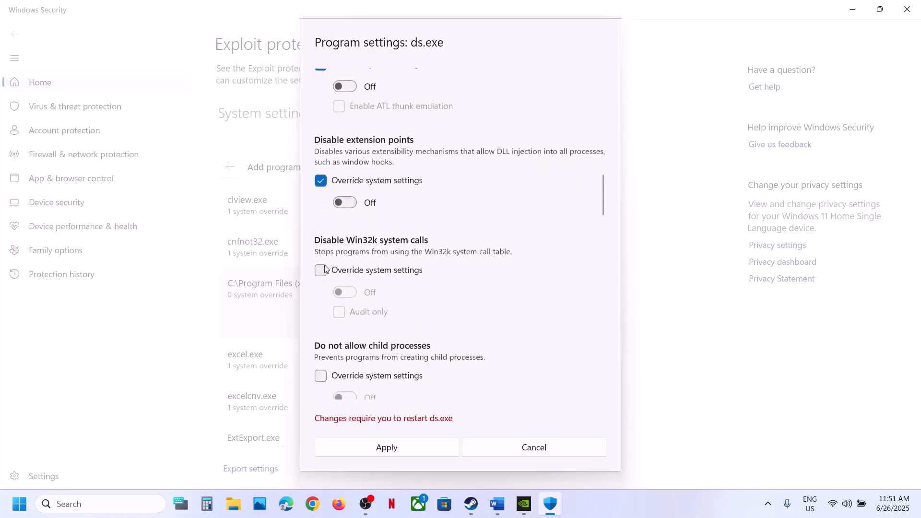
click(321, 270)
scroll(353, 303, down, 1)
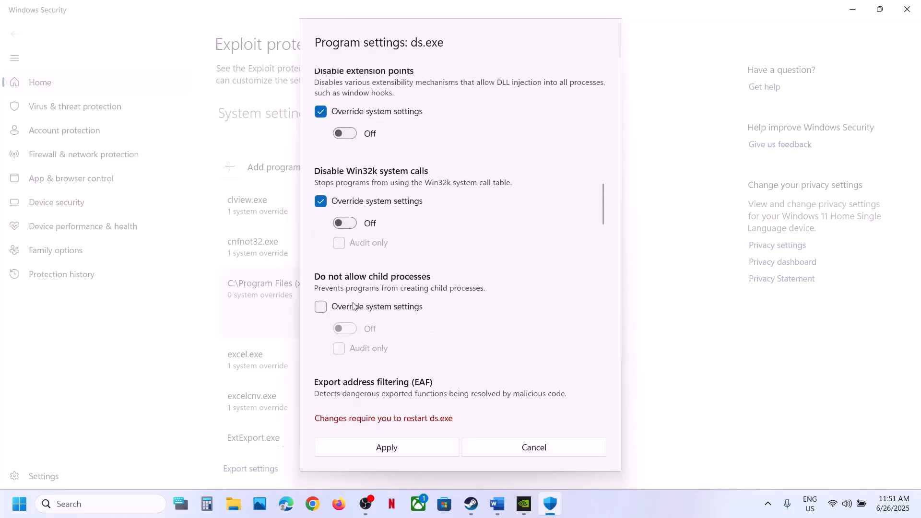
click(318, 308)
Override Export address filtering, Mandatory ASLR, Hardware-enforced Stack Protection and Import address filtering for ds.exe, leaving each off.
scroll(319, 310, down, 2)
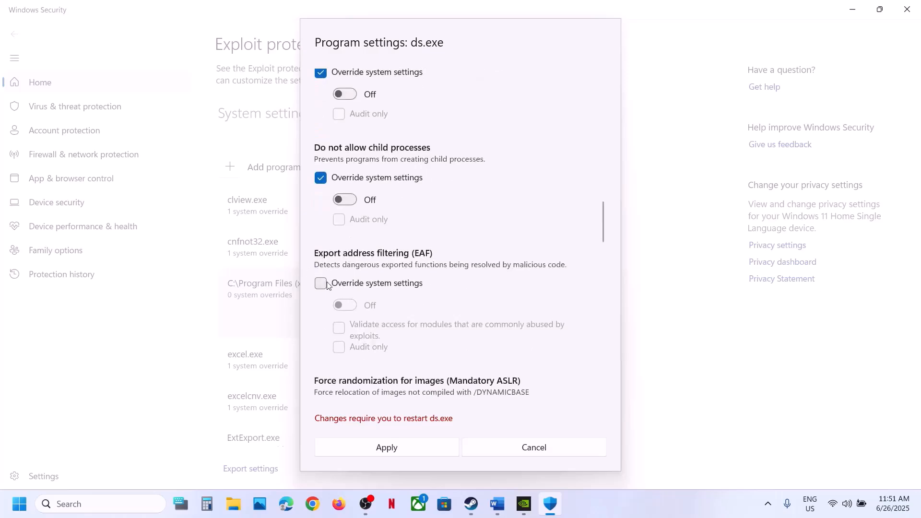
click(321, 284)
scroll(352, 313, down, 2)
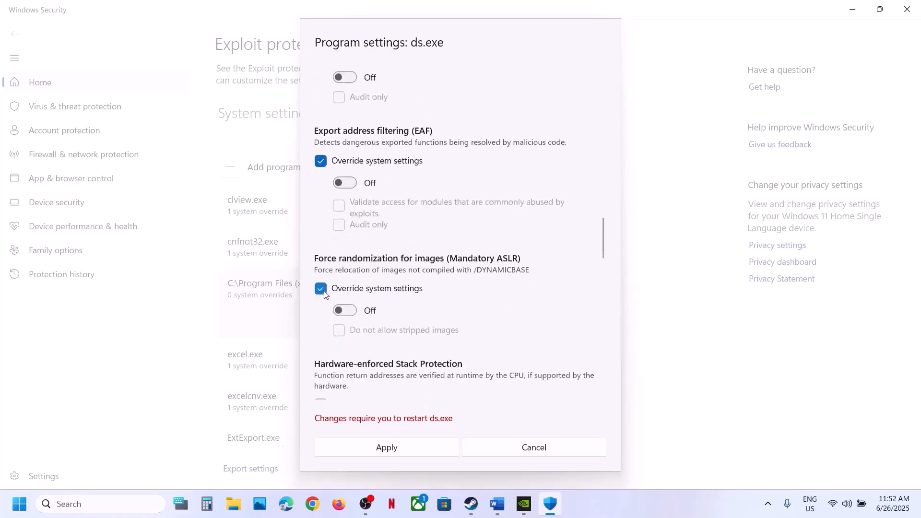
scroll(325, 294, down, 2)
click(320, 266)
scroll(321, 269, down, 2)
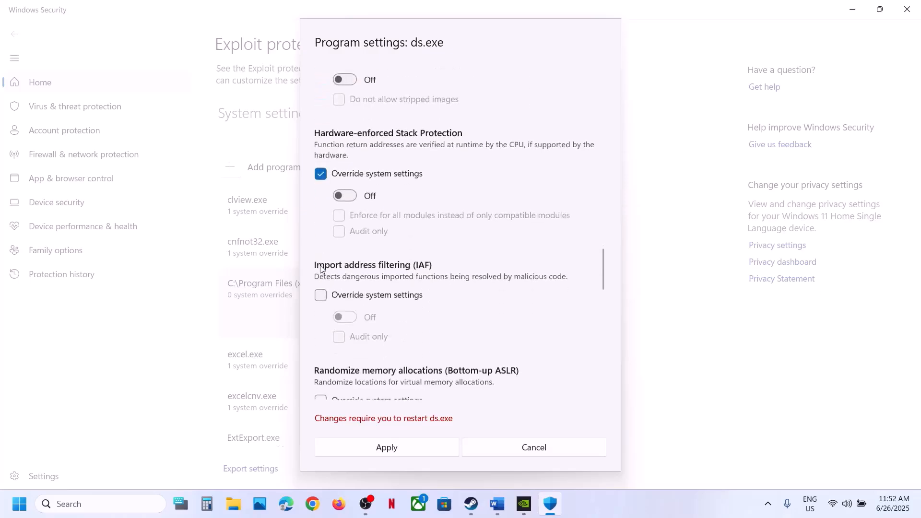
click(320, 257)
Override Randomize memory allocations (Bottom-up ASLR) for ds.exe and turn it off.
scroll(320, 261, down, 2)
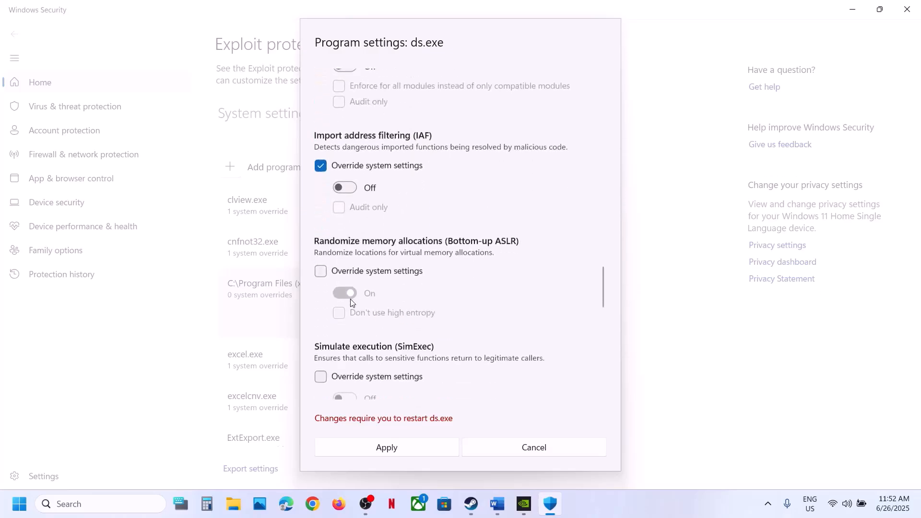
click(321, 272)
scroll(324, 275, down, 2)
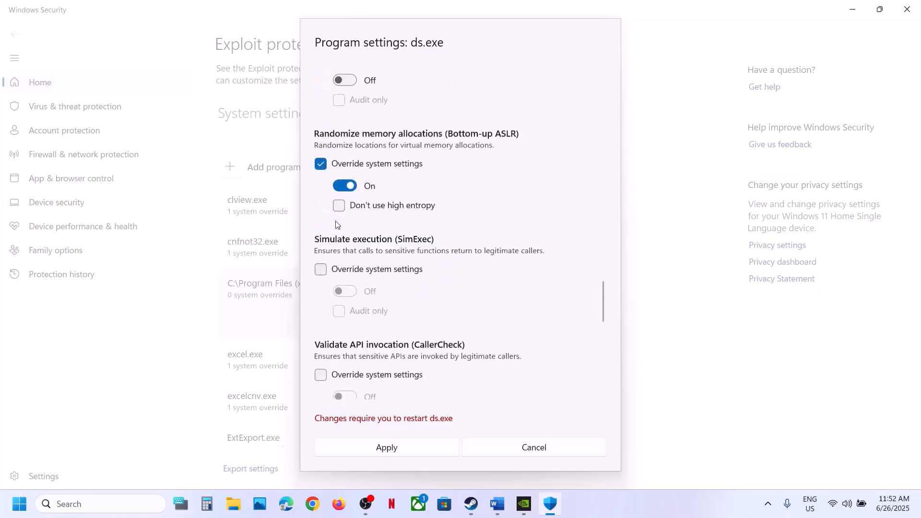
click(341, 191)
scroll(331, 221, down, 1)
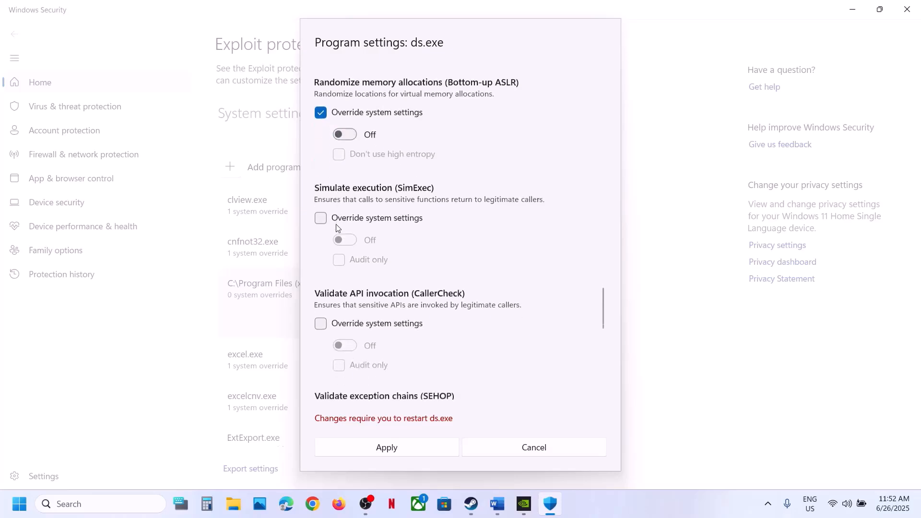
Override Simulate execution (SimExec), Validate API invocation (CallerCheck) and Validate exception chains (SEHOP) for ds.exe, all set to off.
click(320, 218)
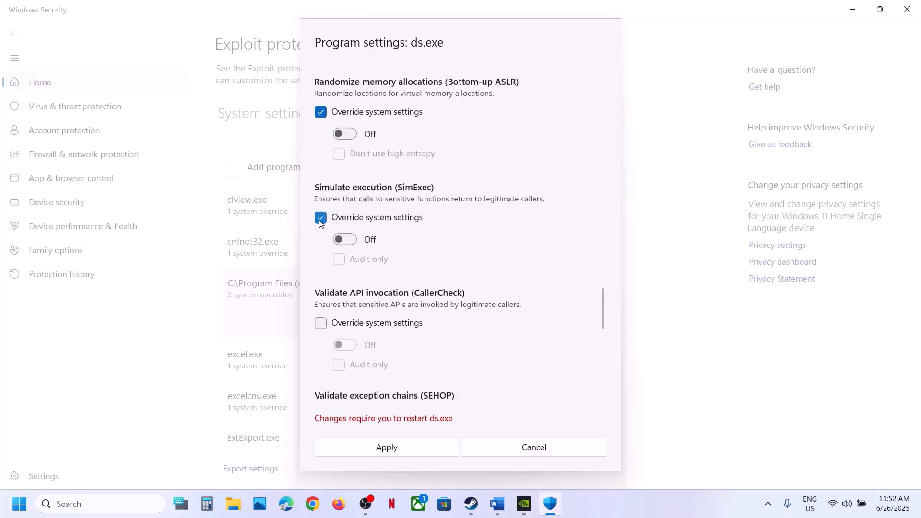
click(321, 324)
scroll(321, 331, down, 2)
click(320, 350)
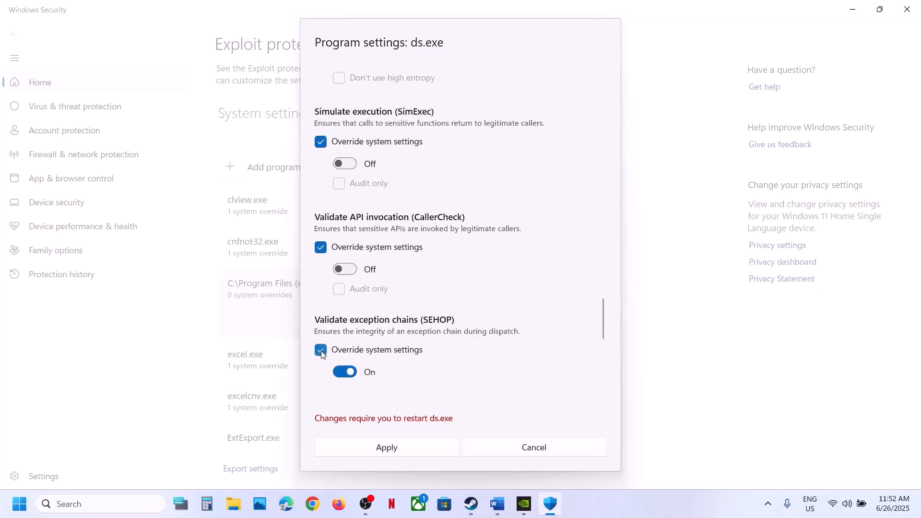
scroll(321, 353, down, 2)
click(344, 261)
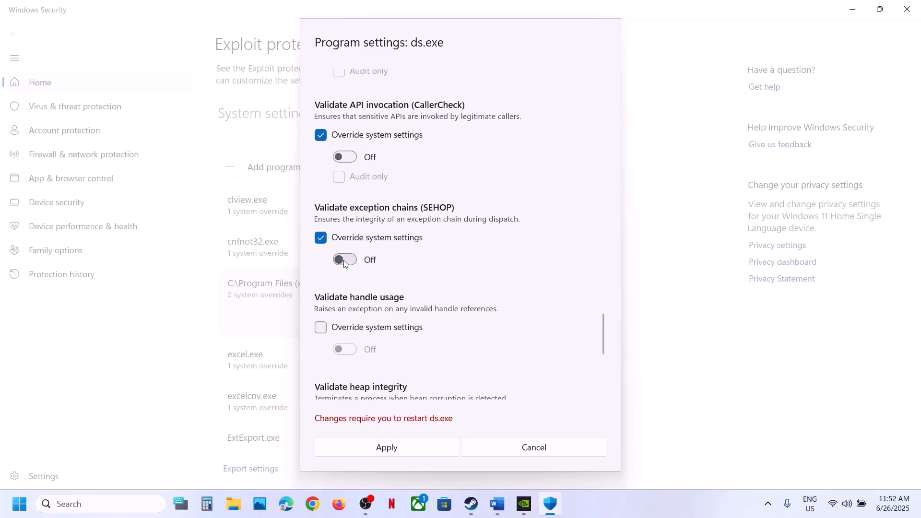
Override Validate handle usage and Validate heap integrity for ds.exe, with both set to off.
scroll(343, 260, down, 2)
click(325, 234)
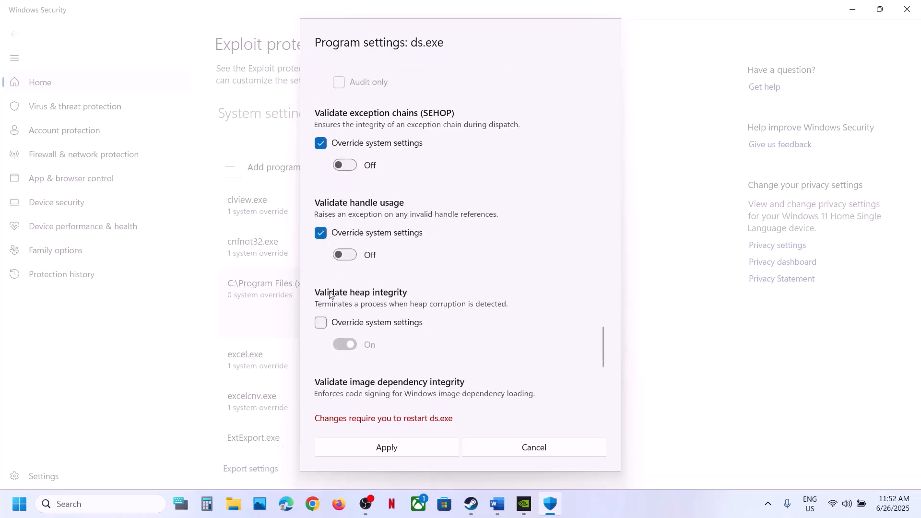
click(320, 322)
scroll(319, 321, down, 2)
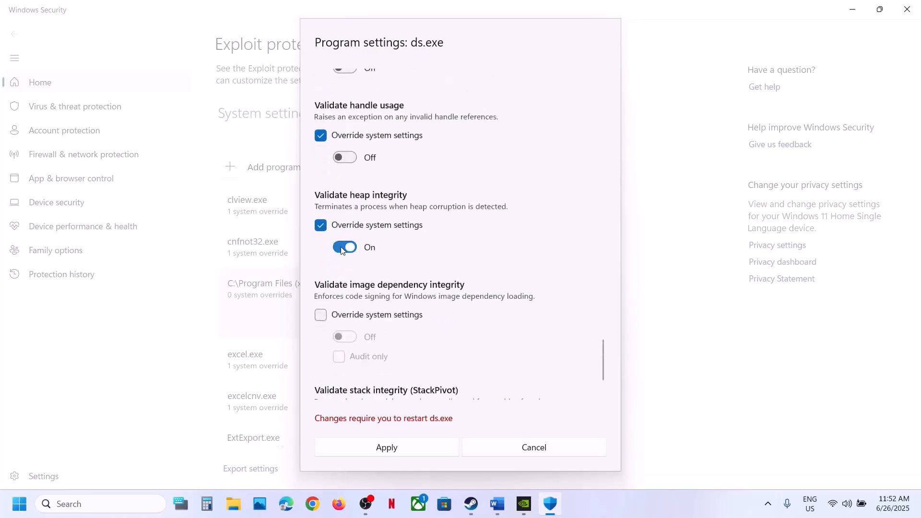
click(344, 246)
Override Validate image dependency integrity and Validate stack integrity (StackPivot) for ds.exe, leaving both off.
scroll(341, 250, down, 1)
scroll(341, 250, down, 1)
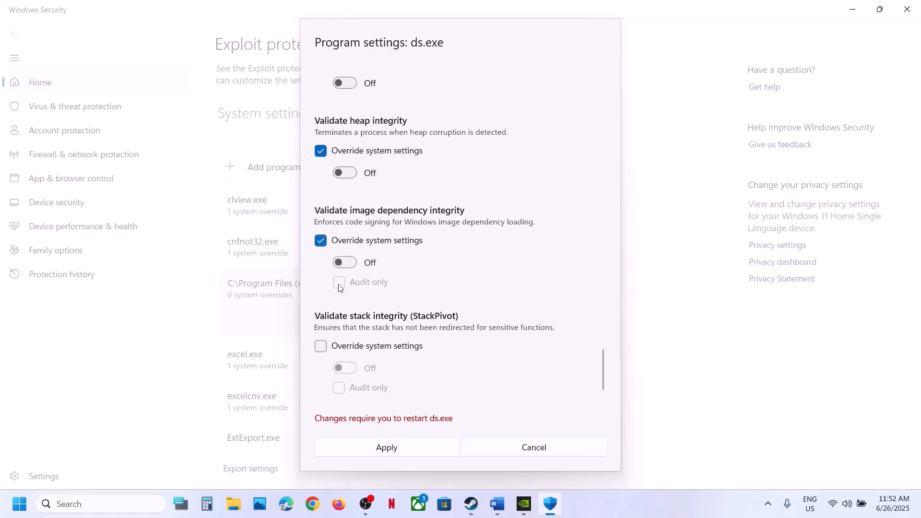
scroll(338, 284, down, 1)
click(320, 344)
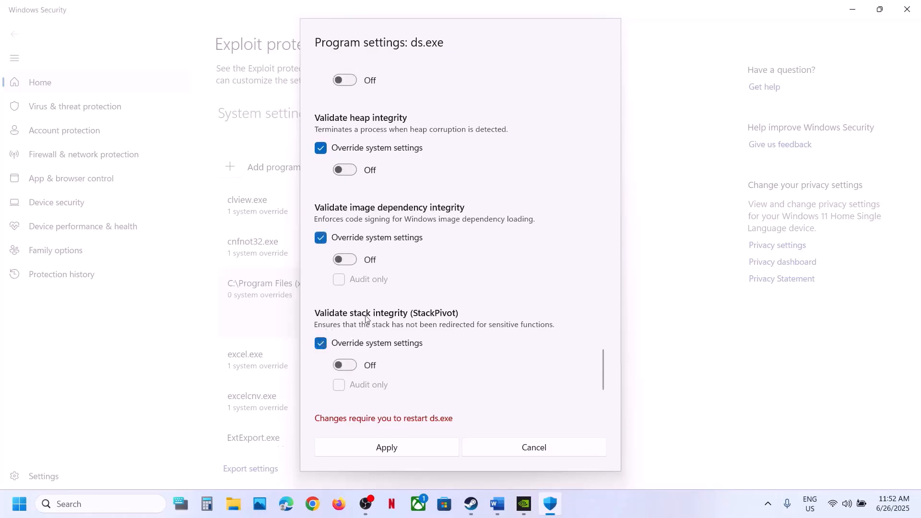
Review the ds.exe overrides, apply them and allow Windows Security to make changes to the device.
scroll(355, 238, up, 15)
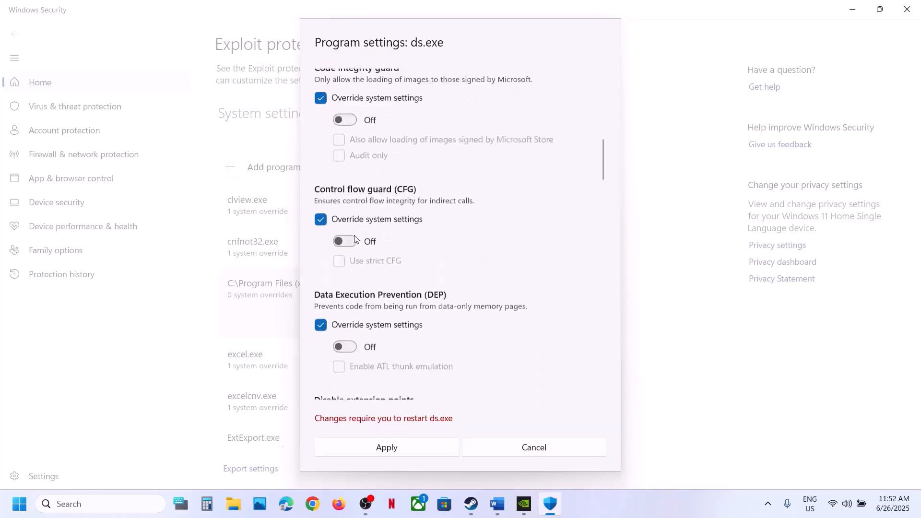
scroll(355, 238, down, 14)
scroll(355, 238, down, 1)
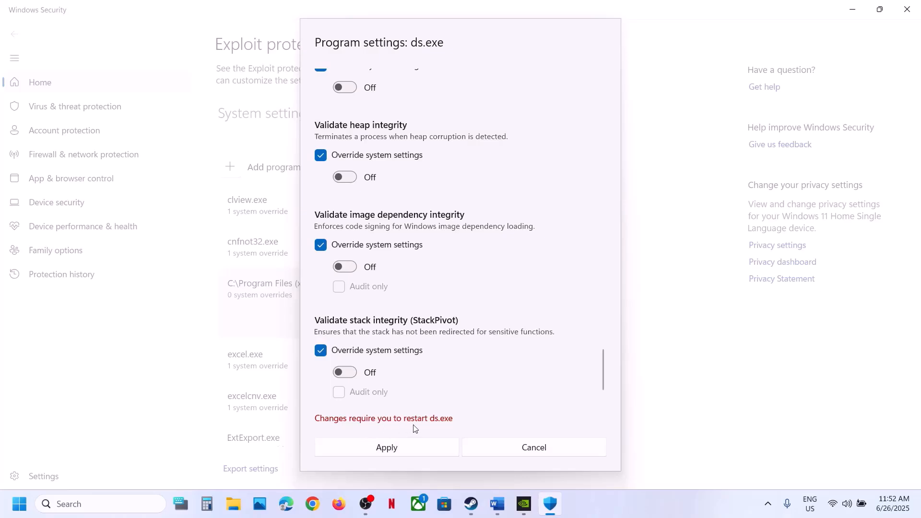
click(405, 454)
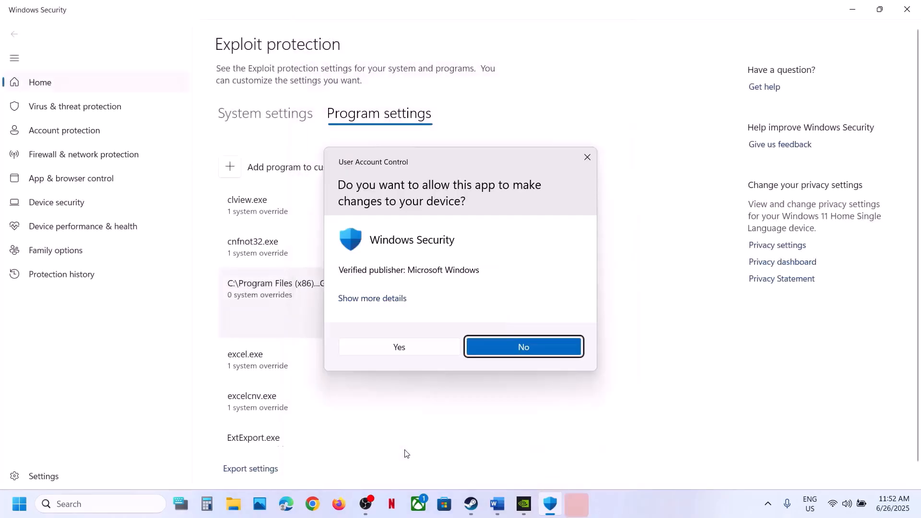
click(400, 347)
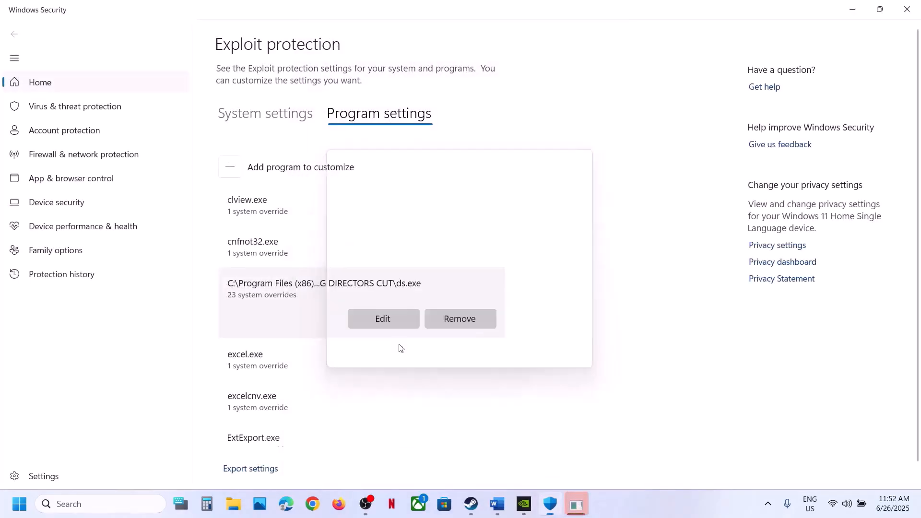
Switch to the Word notes and read Step 3 about DLSS, memory streaming and lowering graphics settings.
click(472, 504)
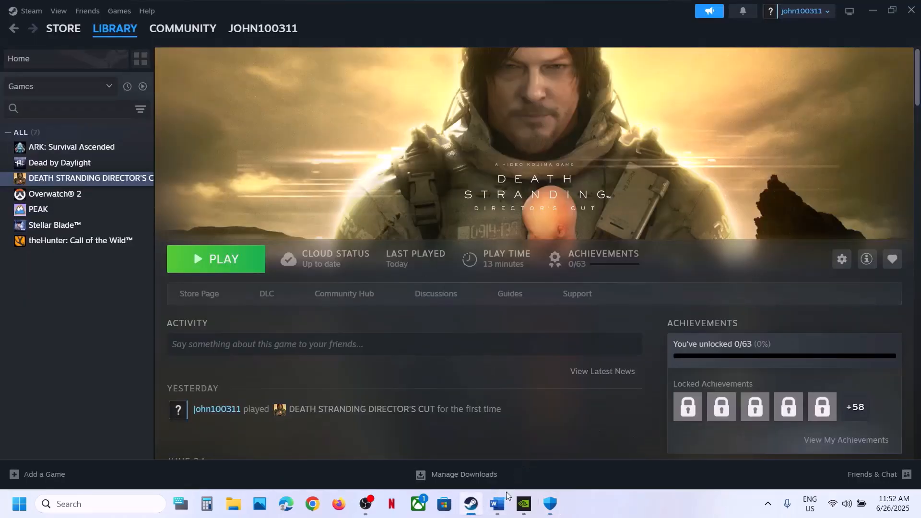
click(498, 503)
scroll(289, 264, down, 5)
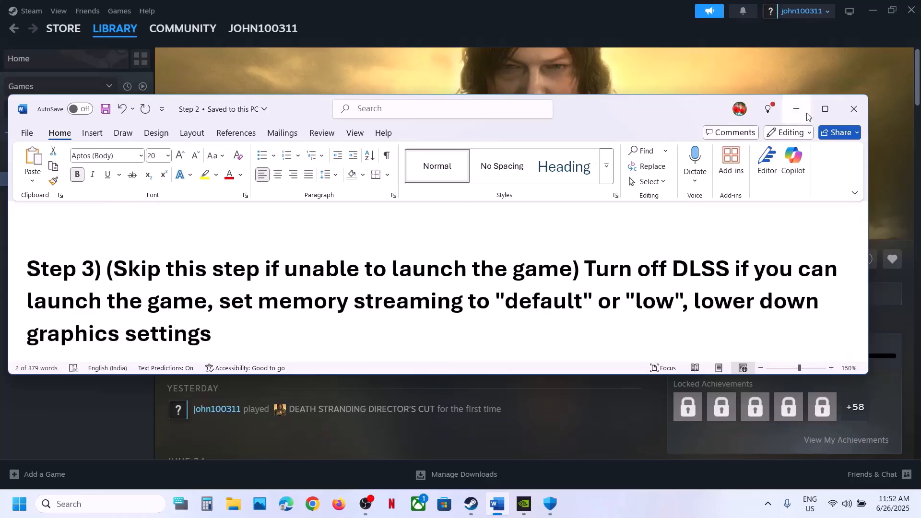
click(825, 109)
scroll(519, 269, up, 2)
scroll(519, 268, up, 2)
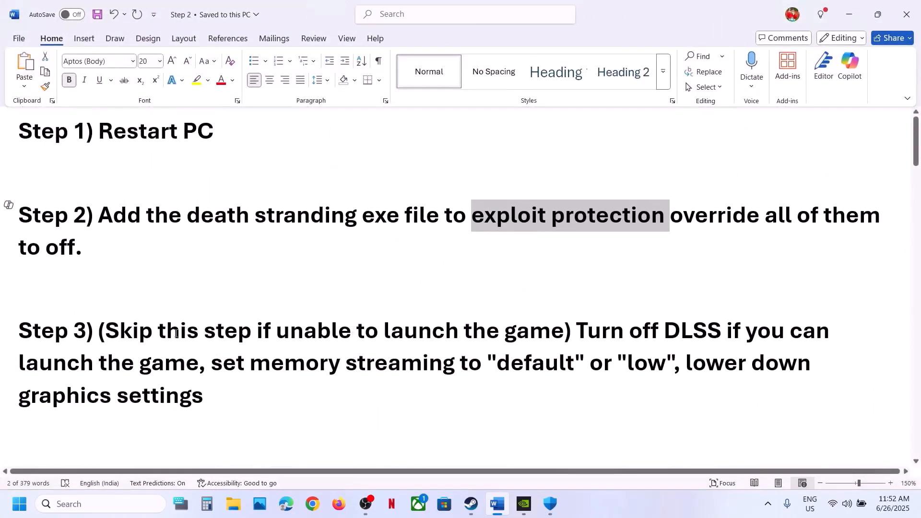
drag(158, 335, 504, 336)
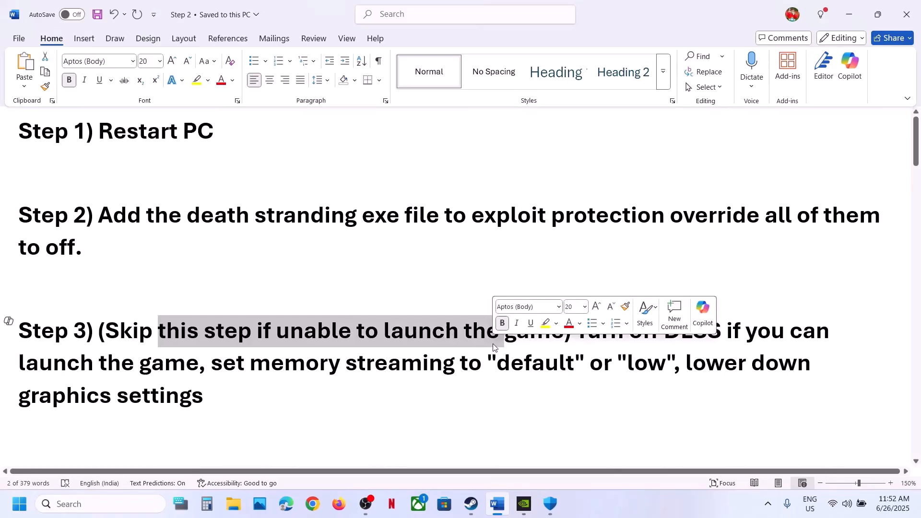
click(570, 352)
drag(577, 331, 705, 334)
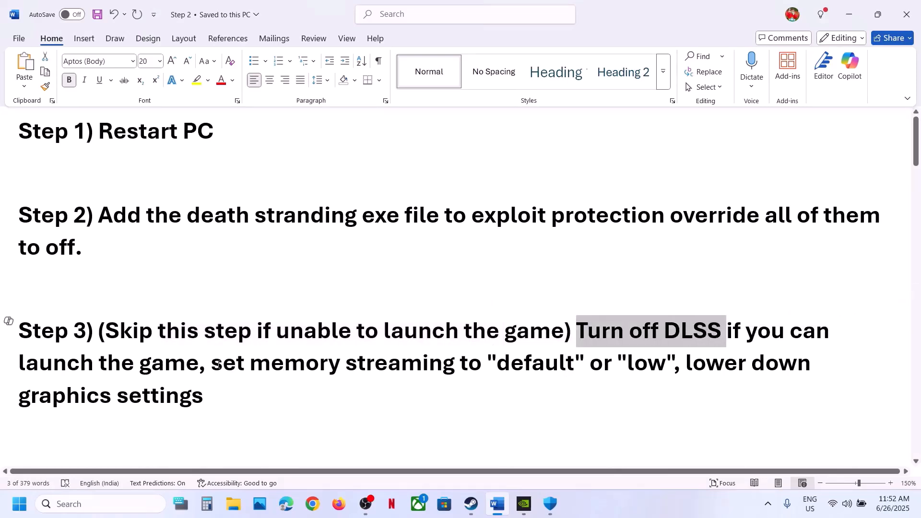
drag(218, 365, 723, 384)
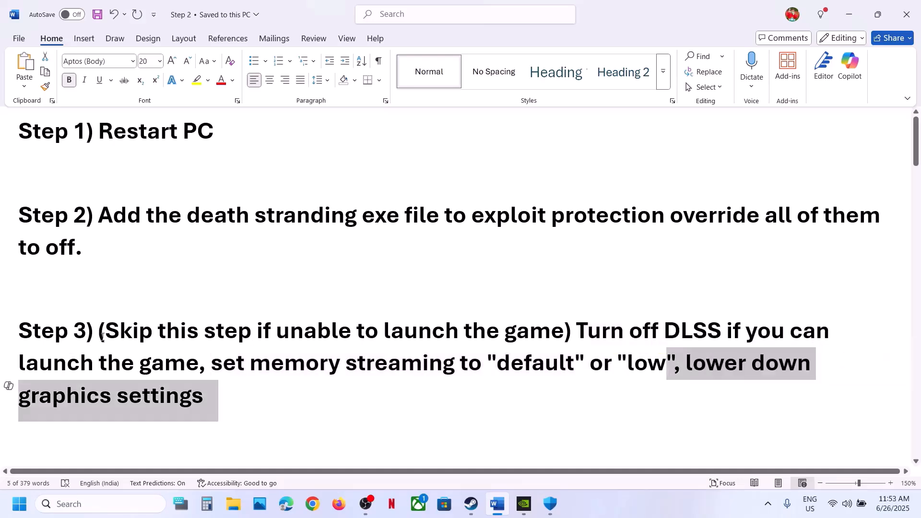
drag(103, 337, 504, 338)
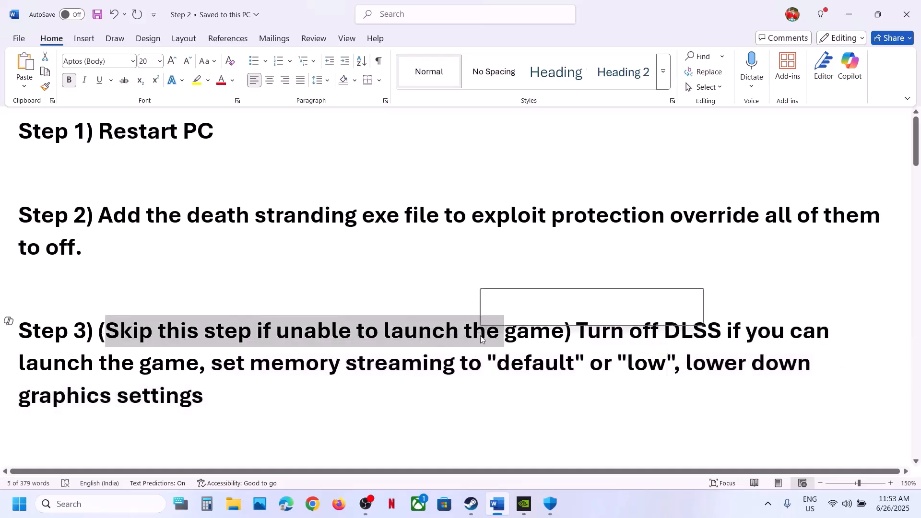
Switch to Steam, launch DEATH STRANDING DIRECTOR'S CUT and open the game's Graphics Settings.
click(469, 504)
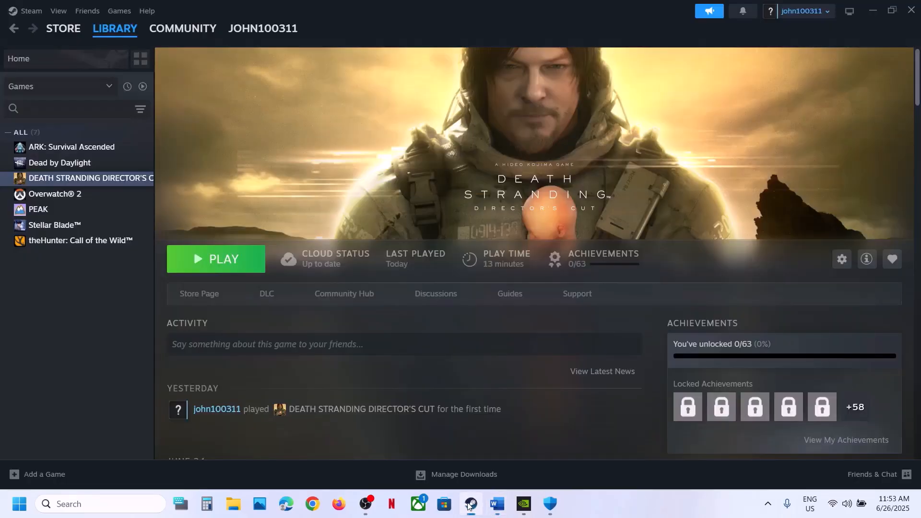
click(259, 263)
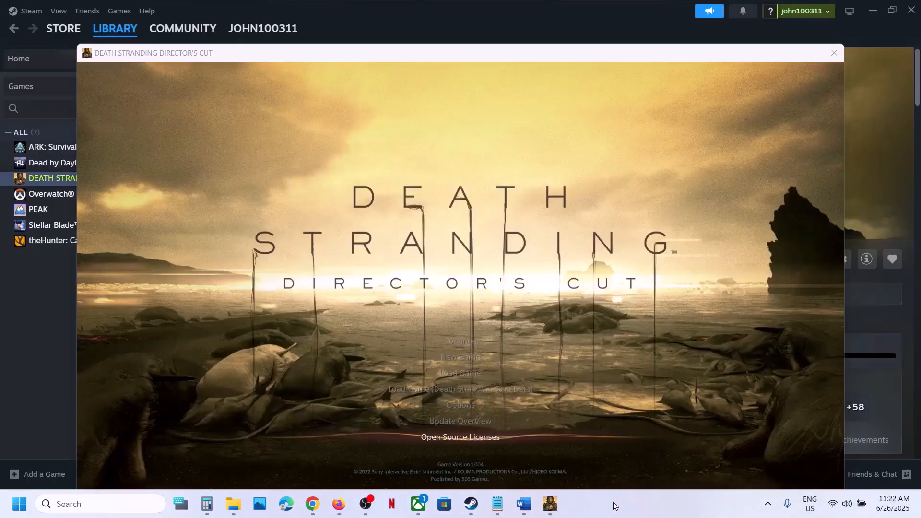
click(493, 342)
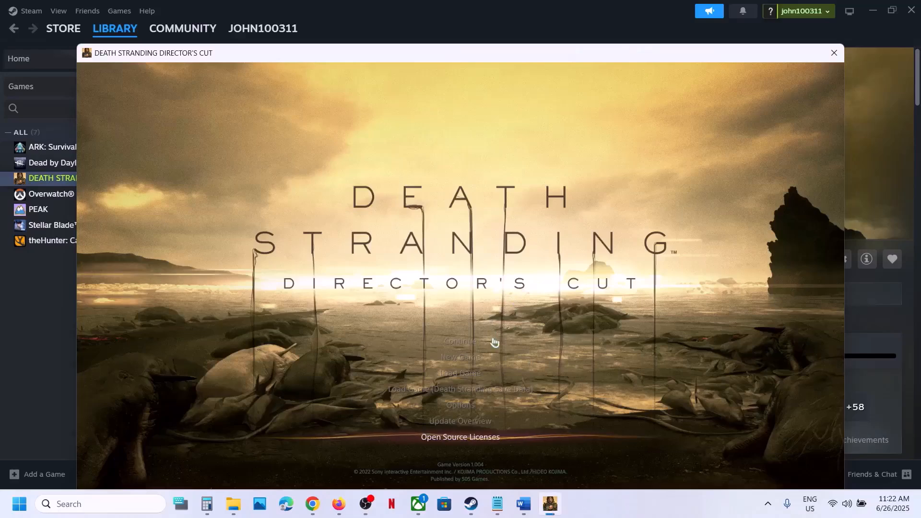
click(461, 407)
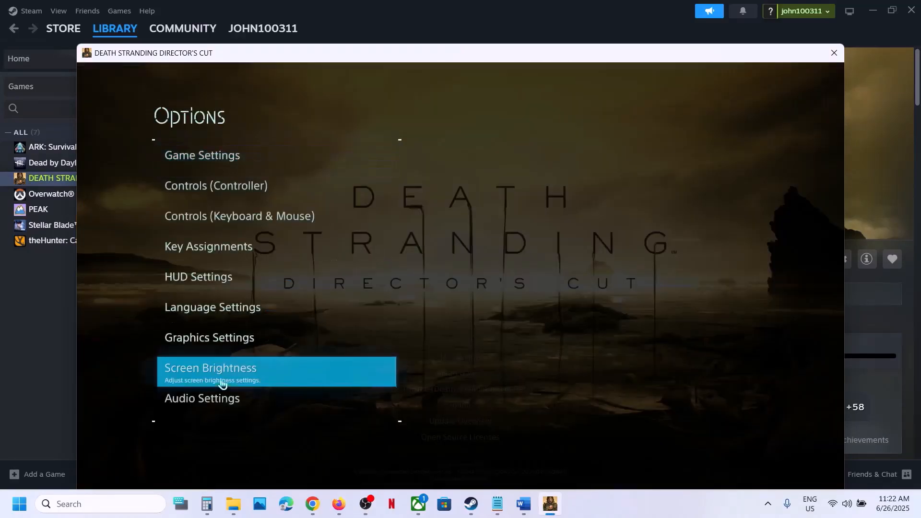
click(211, 343)
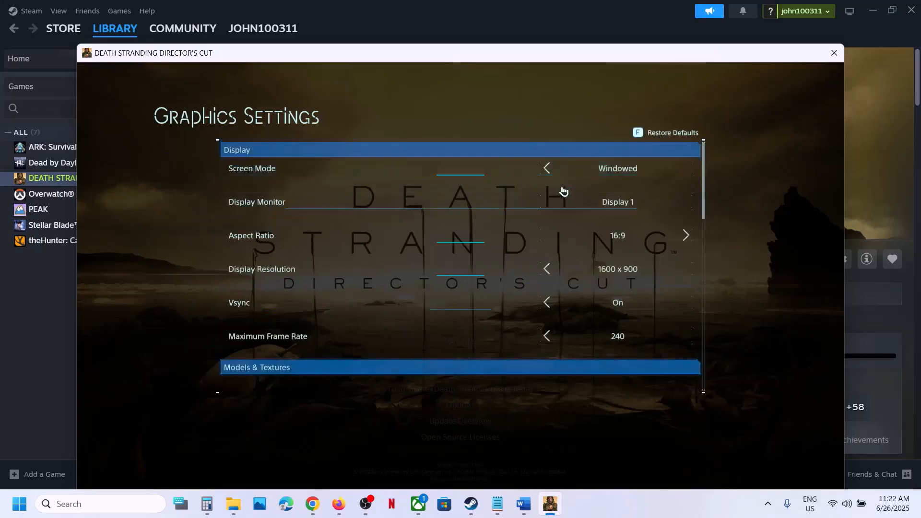
Set NVIDIA DLSS to Off in the game's post-processing settings and confirm the change.
key(Down)
key(Down)
key(Down)
key(Down)
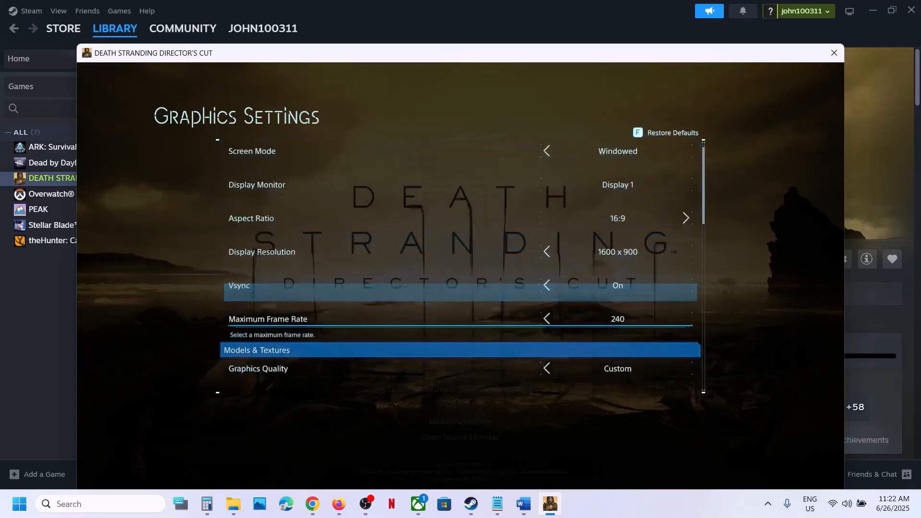
key(Down)
key(Down)
key(Down)
key(Down)
key(Down)
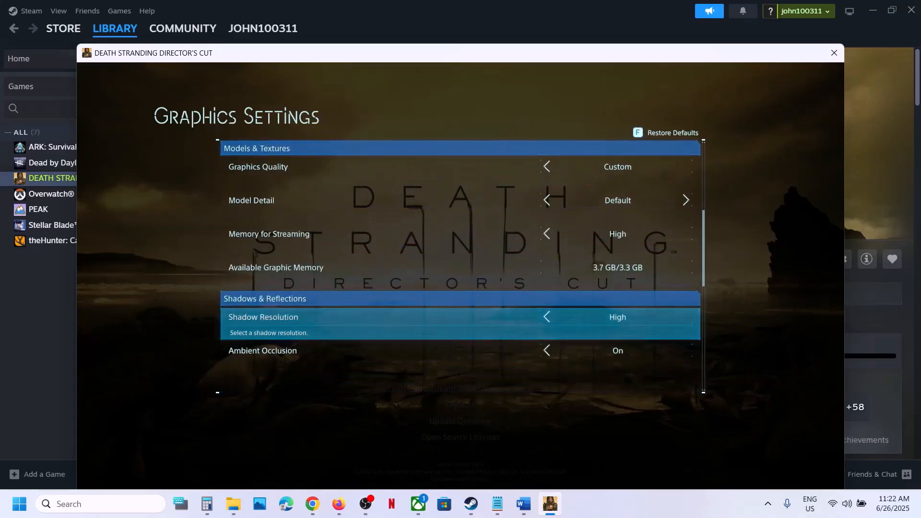
key(Down)
key(Down)
key(Down)
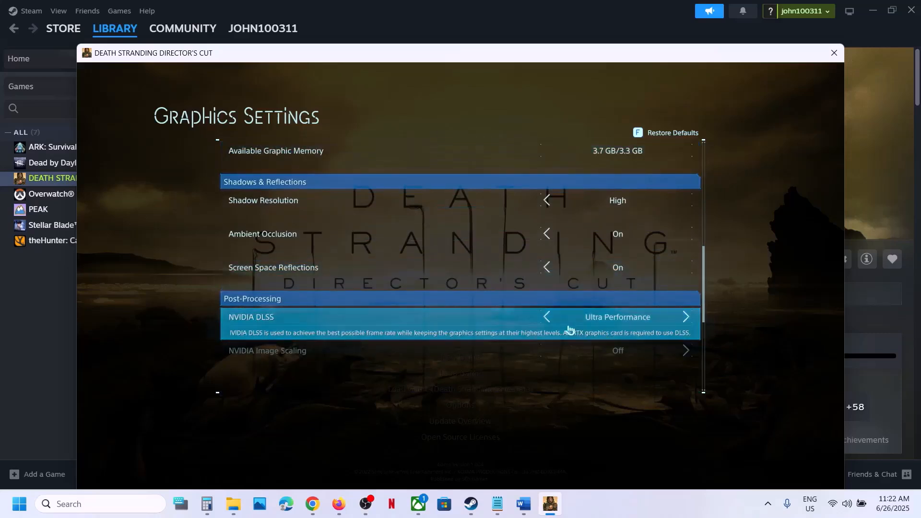
click(546, 317)
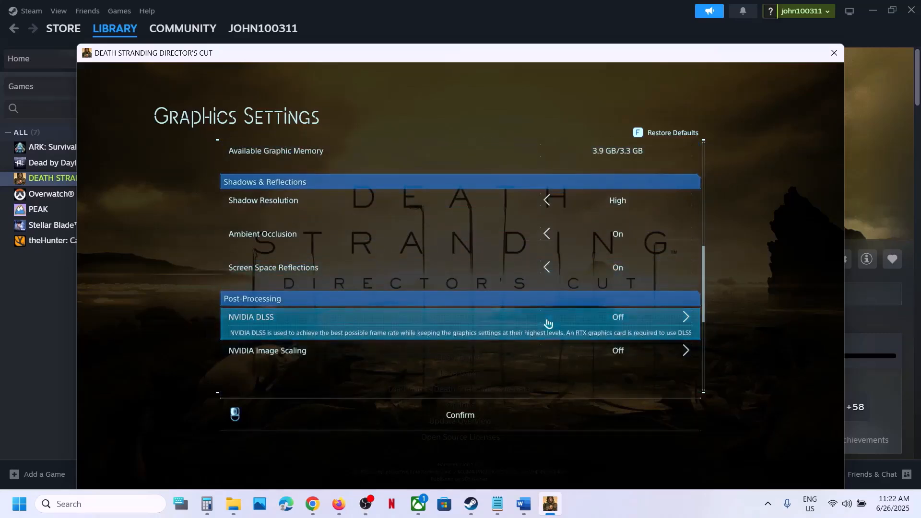
click(465, 427)
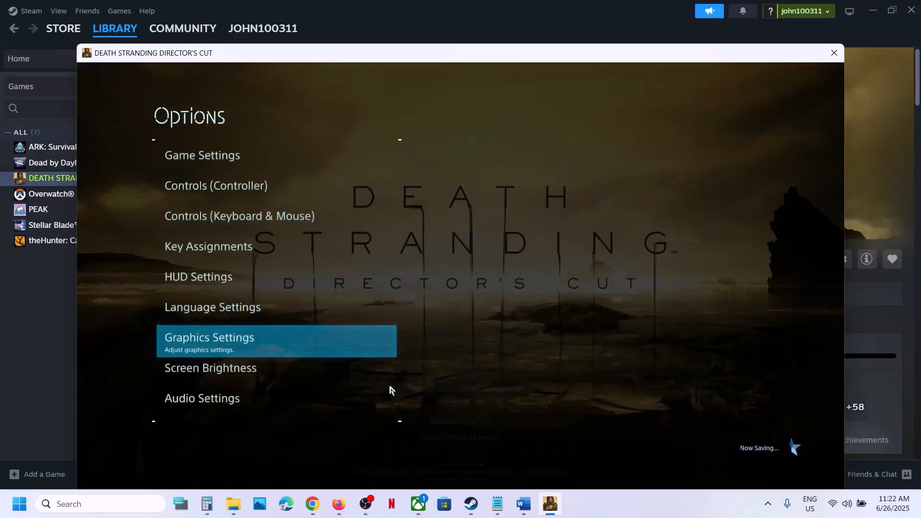
Reopen Graphics Settings, set Memory for Streaming to Low and confirm the change.
click(254, 349)
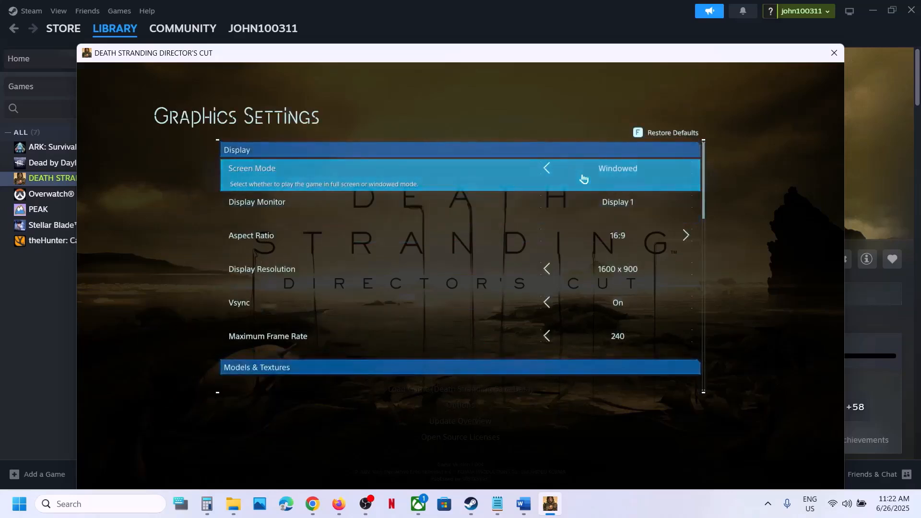
key(Down)
key(Down)
key(Down)
key(Down)
key(Down)
key(Down)
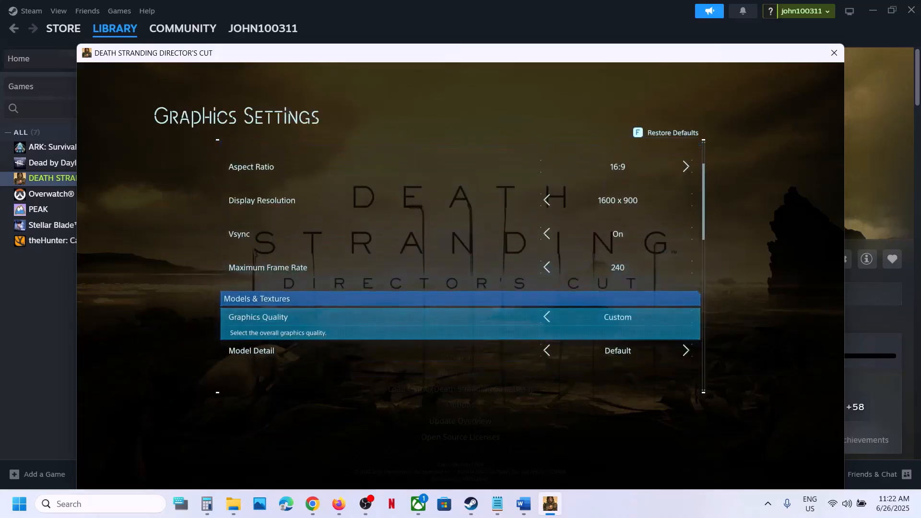
key(Up)
key(Up)
key(Up)
key(Up)
key(Up)
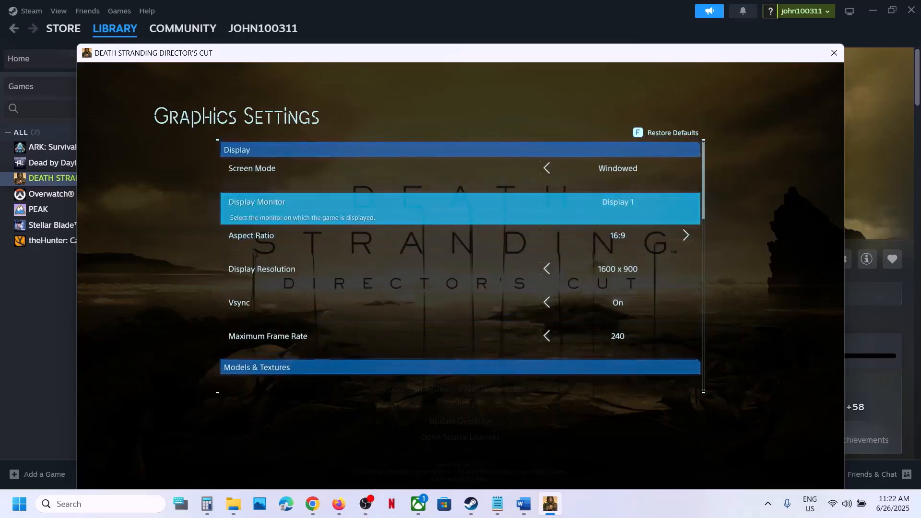
key(Up)
key(Down)
key(Down)
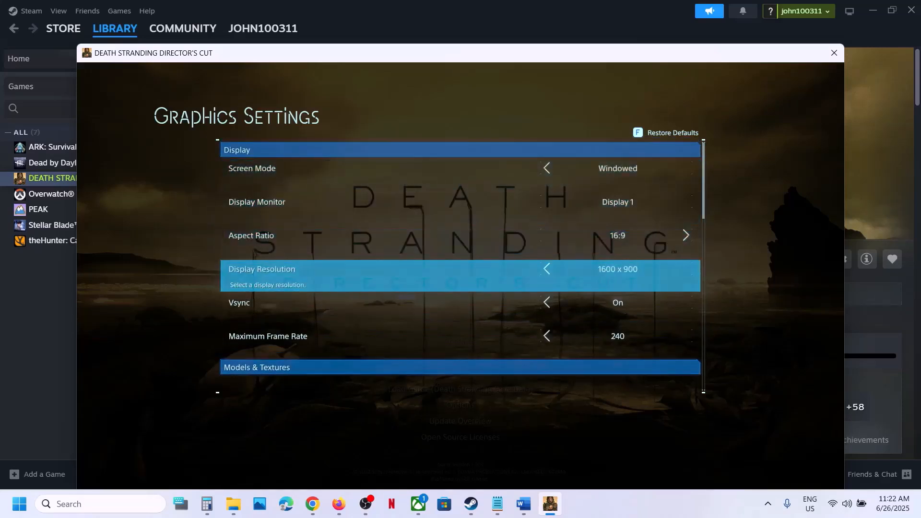
key(Down)
key(Down)
key(Down)
key(Down)
key(Down)
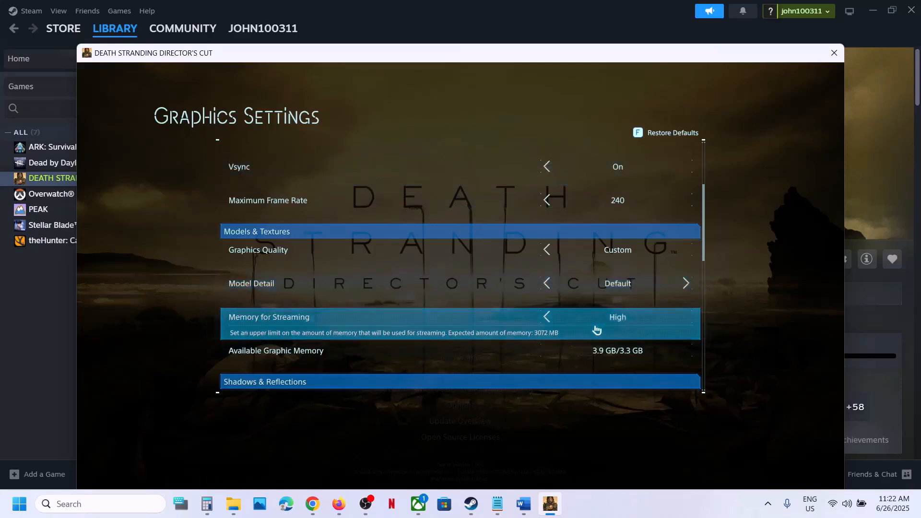
key(Left)
key(Left)
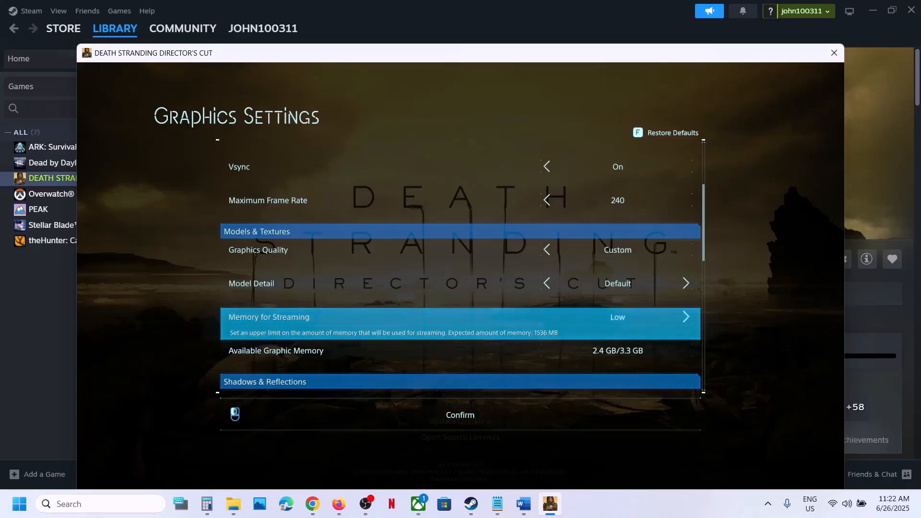
click(457, 422)
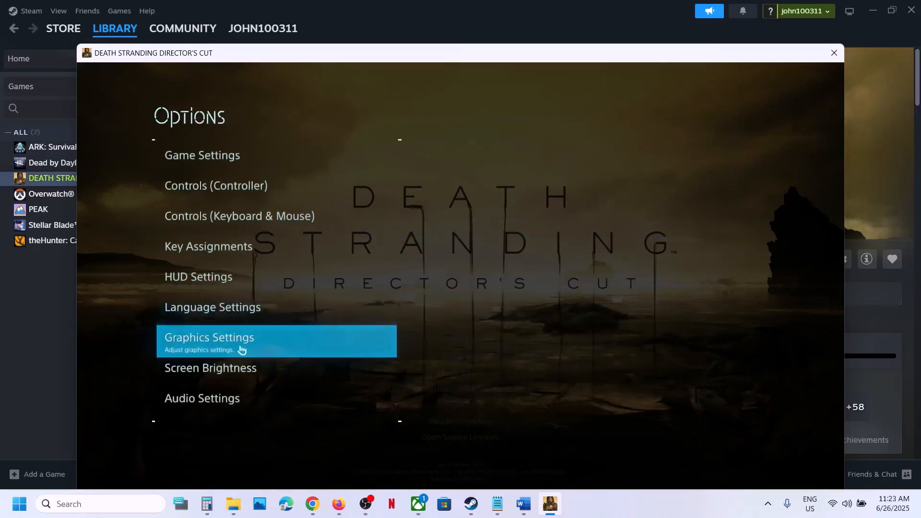
Reopen Graphics Settings, try a display resolution of 1280 x 720 and restore it to 1600 x 900.
click(241, 349)
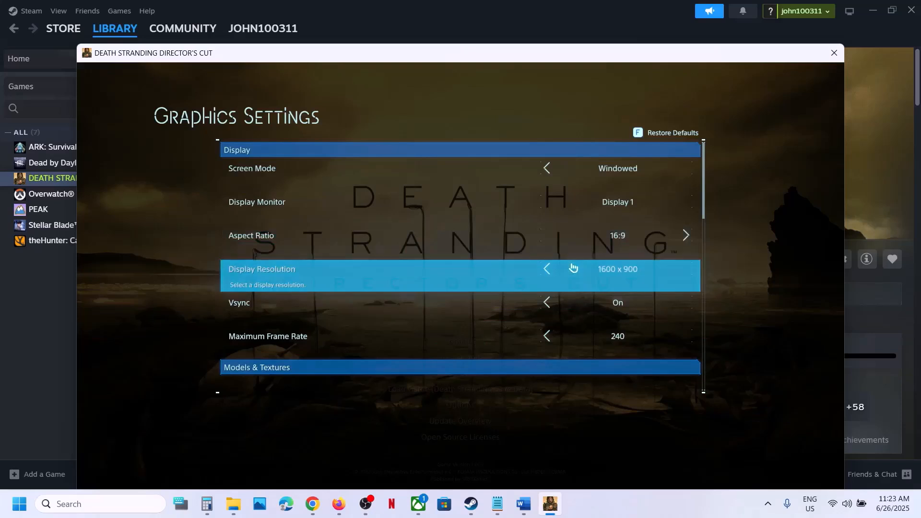
key(Up)
key(Up)
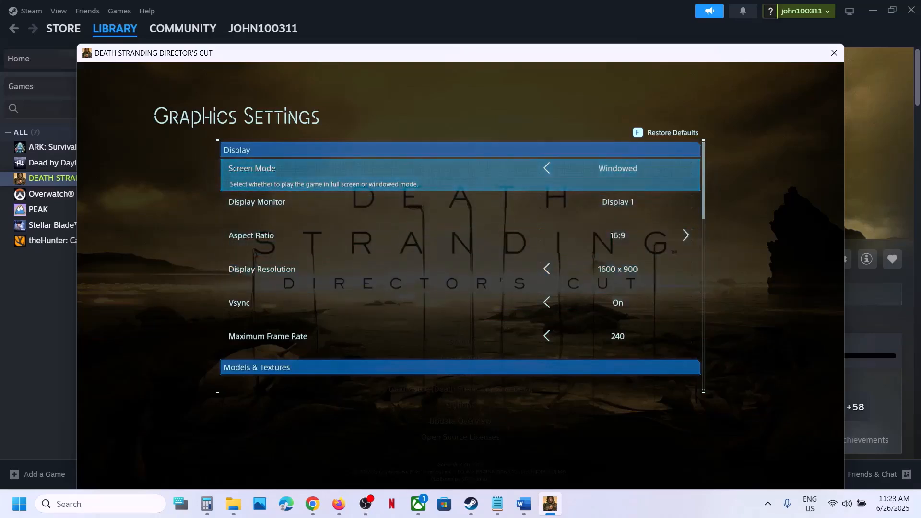
key(Down)
key(Down)
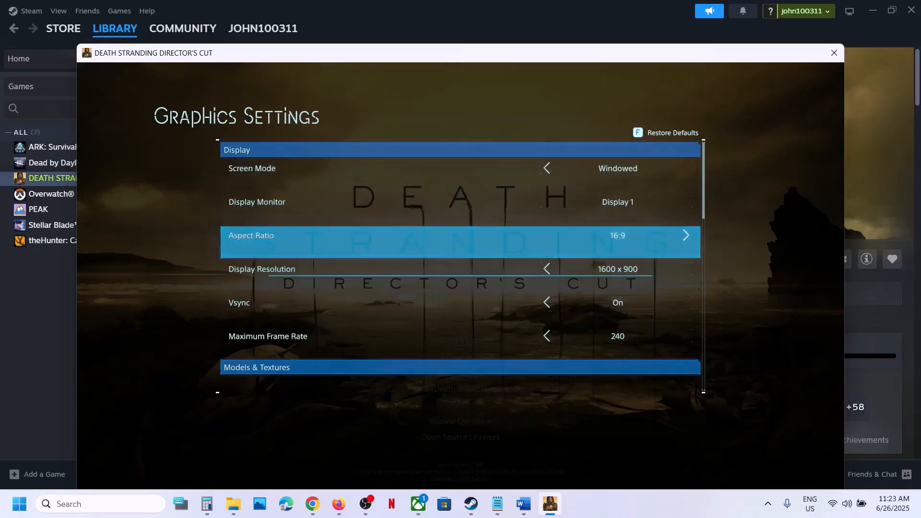
key(Down)
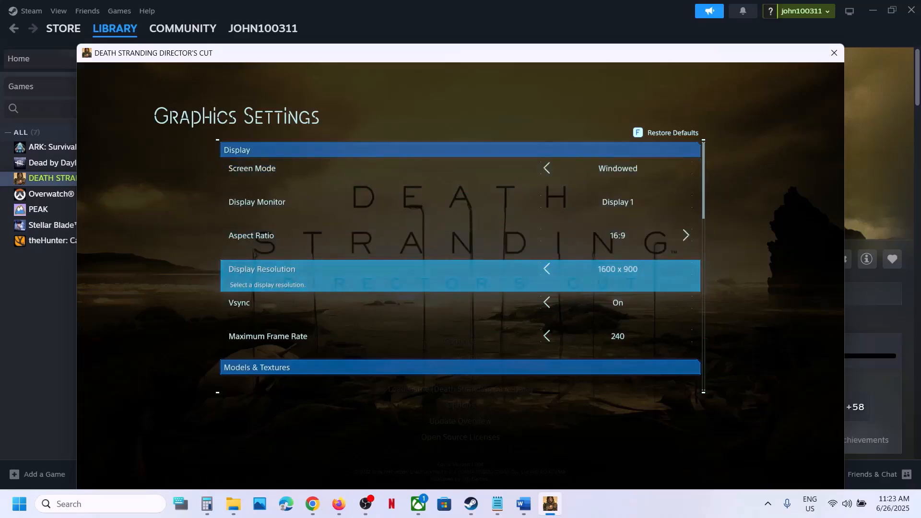
key(Left)
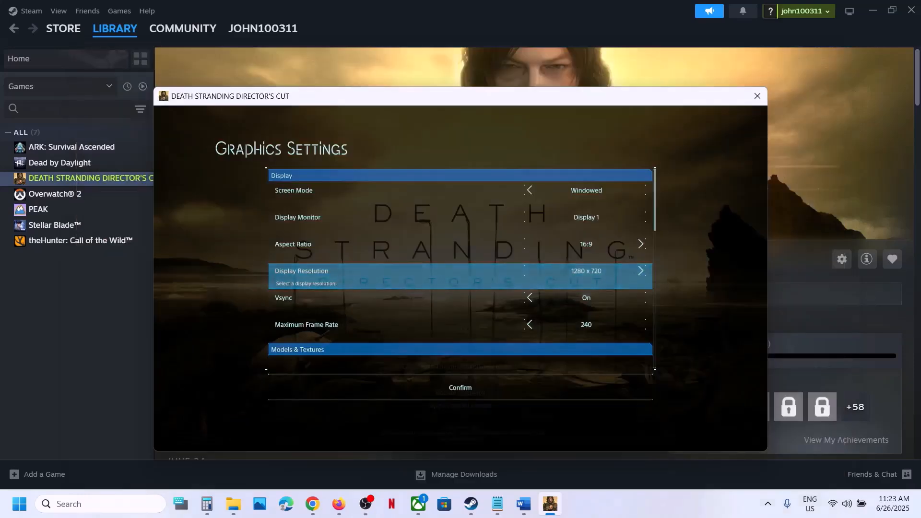
key(Right)
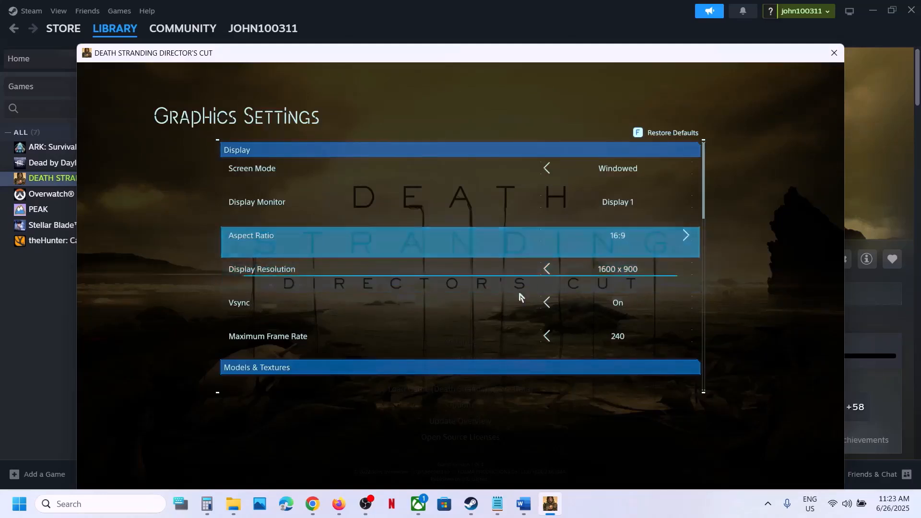
Set the overall Graphics Quality to Low under Models & Textures and confirm the change.
key(Down)
key(Down)
key(Down)
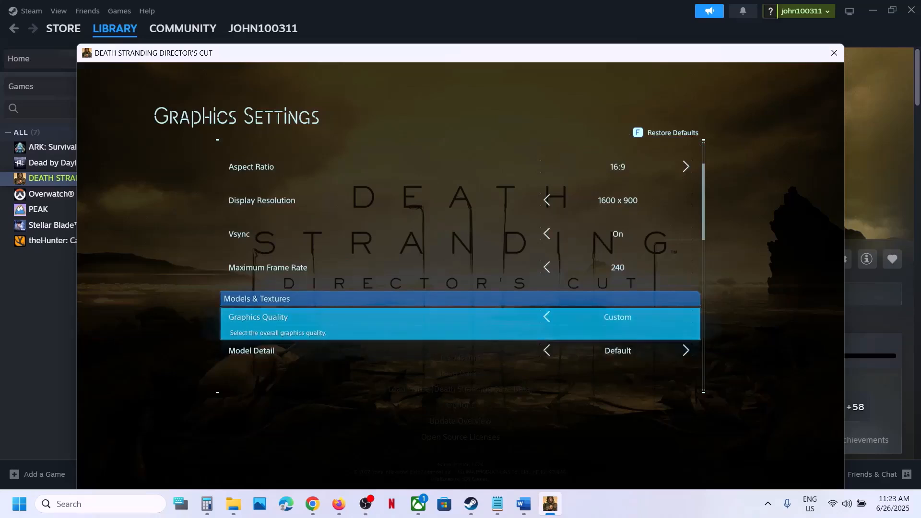
key(Left)
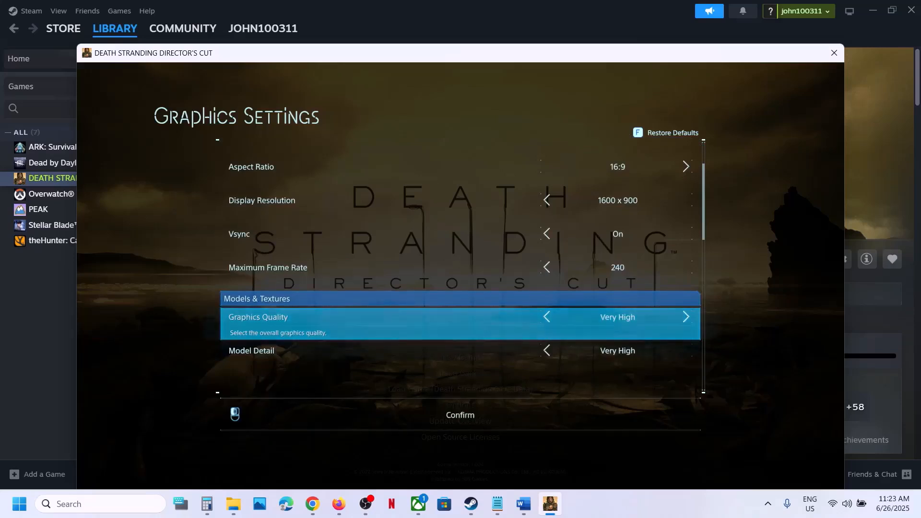
key(Left)
key(Left)
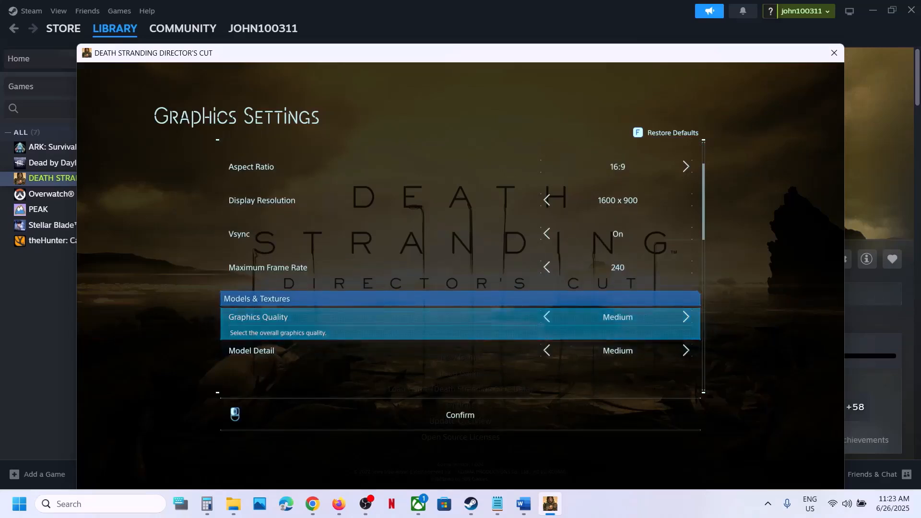
key(Left)
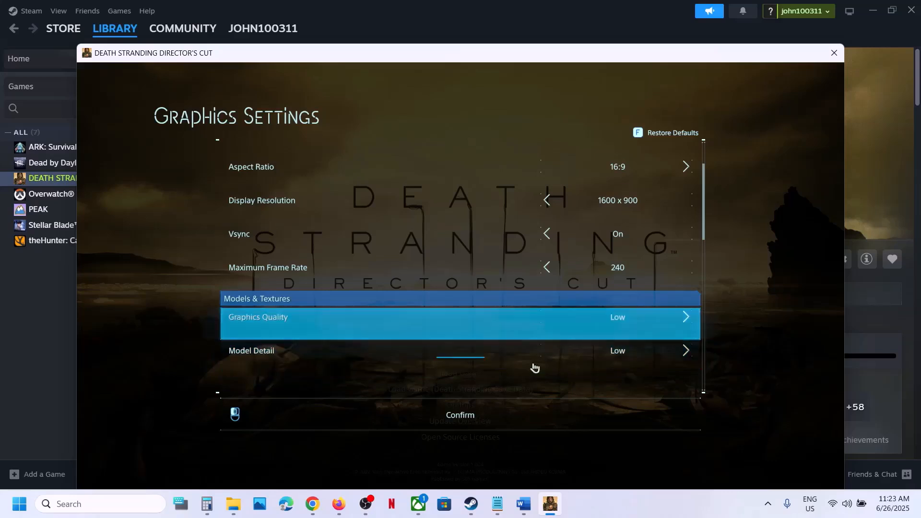
click(463, 421)
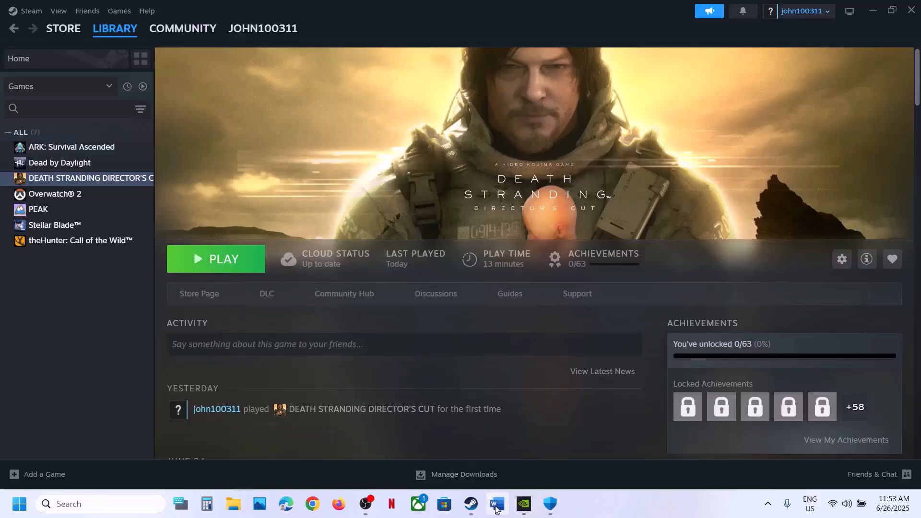
Copy "Malwarebytes Desktop Security Support tool" from Step 4 of the Word notes and search for it on Google in Chrome.
click(496, 508)
scroll(354, 370, down, 3)
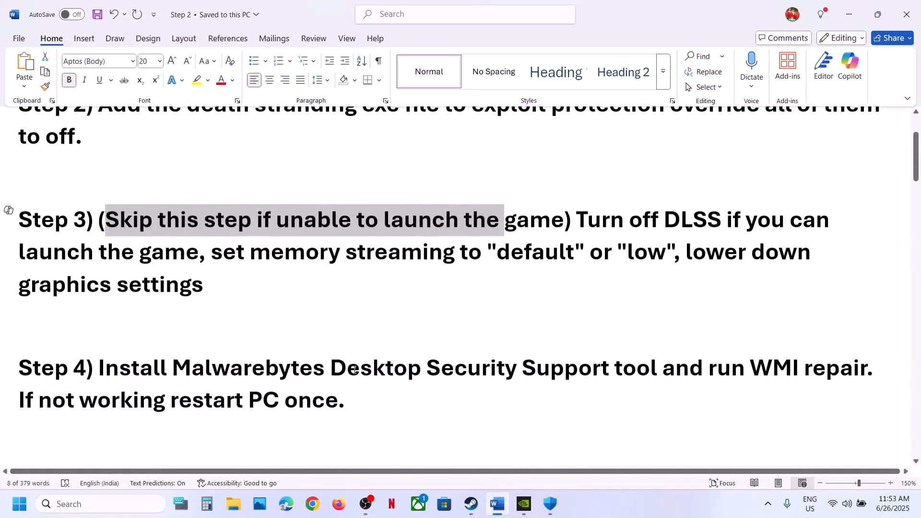
drag(176, 370, 659, 371)
key(ctrl+c)
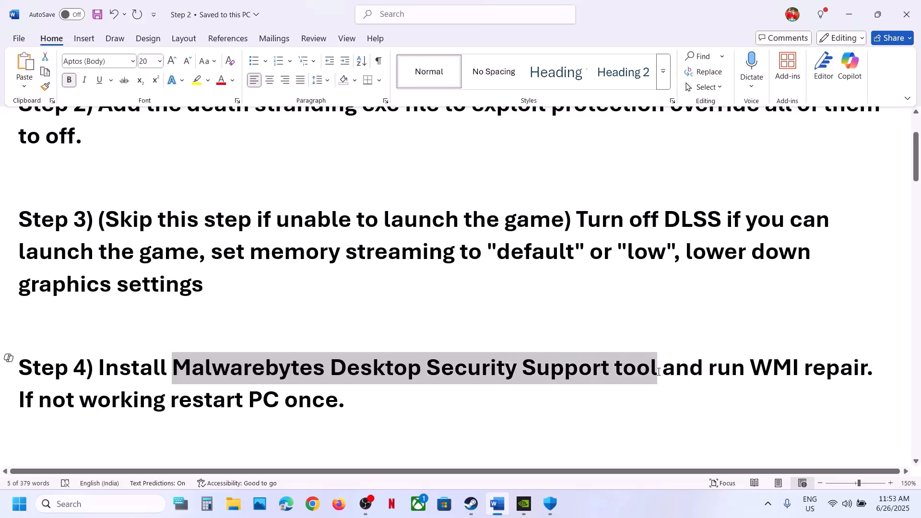
click(312, 504)
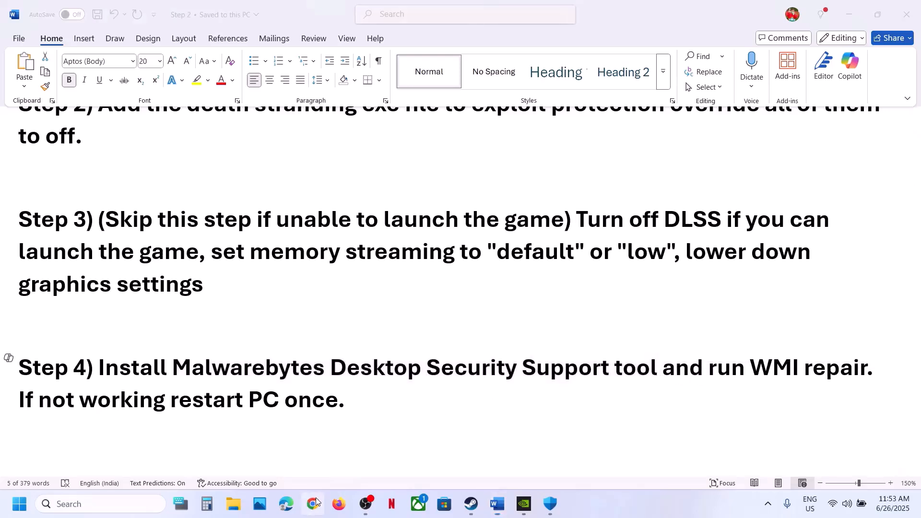
key(ctrl+v)
key(Return)
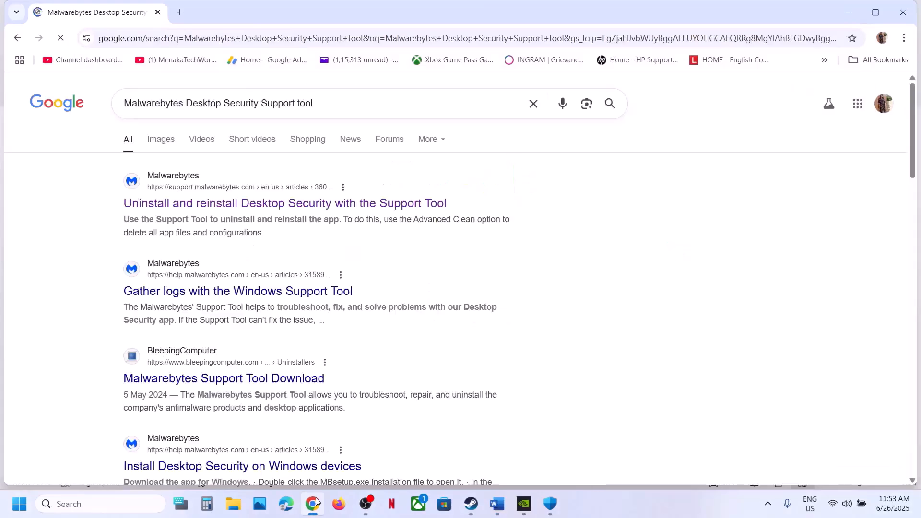
Download the Support Tool from the Malwarebytes article on reinstalling Desktop Security, run it and allow it to make changes.
click(247, 204)
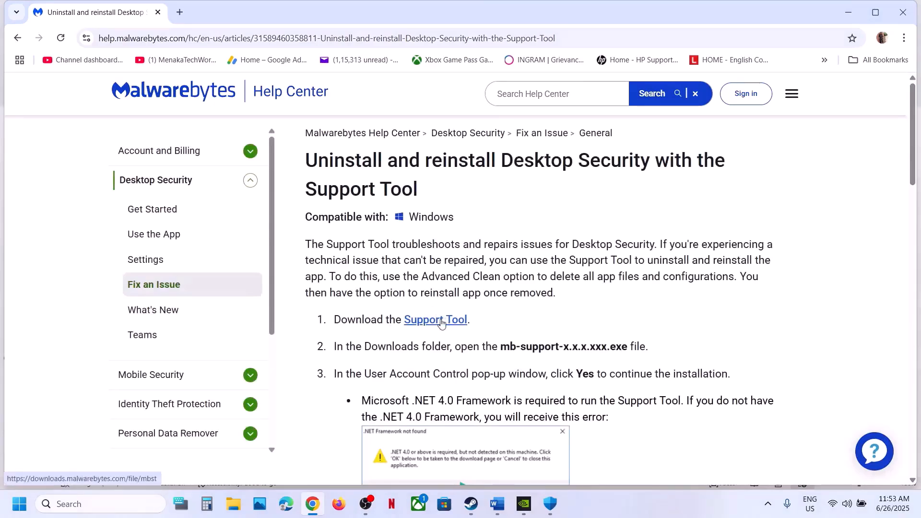
click(436, 320)
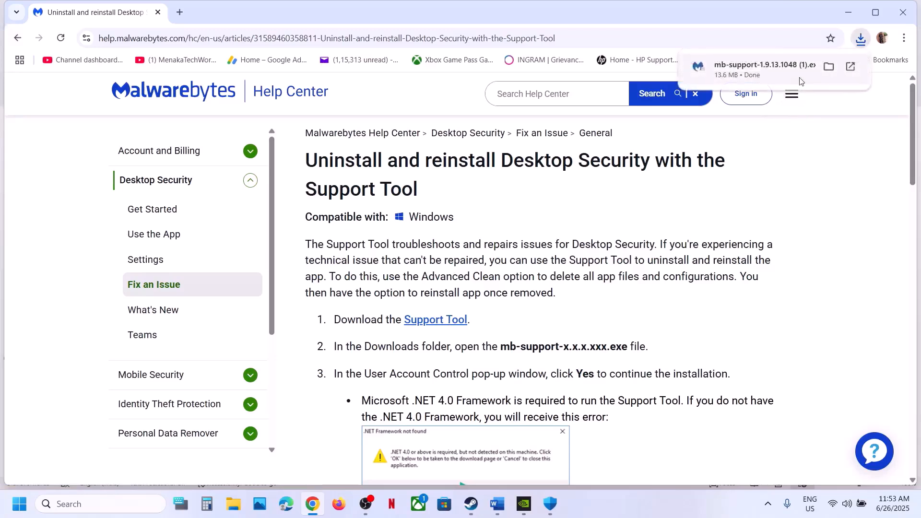
click(784, 72)
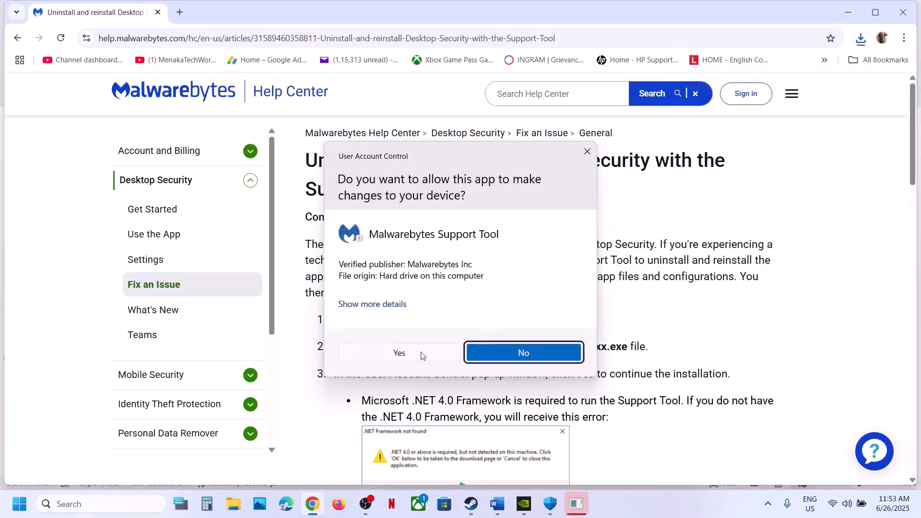
click(422, 356)
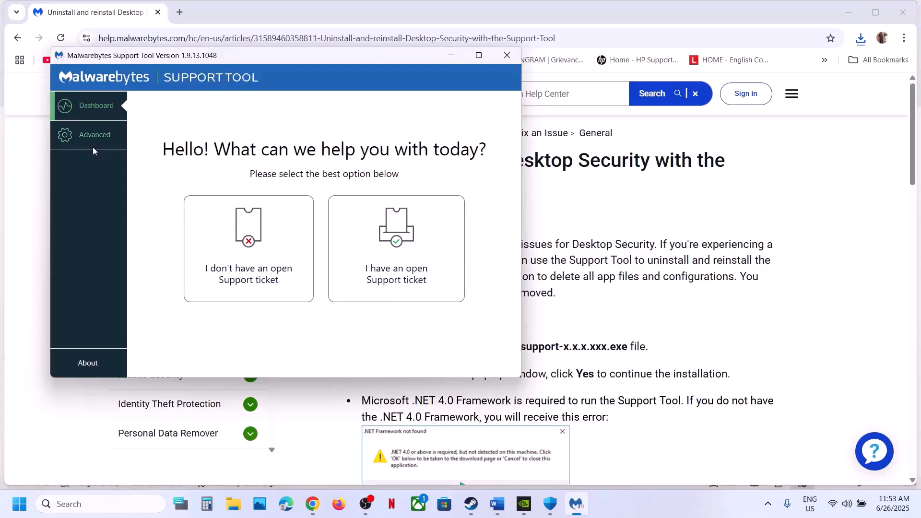
Run Repair System for Windows Management Instrumentation (WMI) from the Support Tool's advanced options and switch to Steam.
click(101, 139)
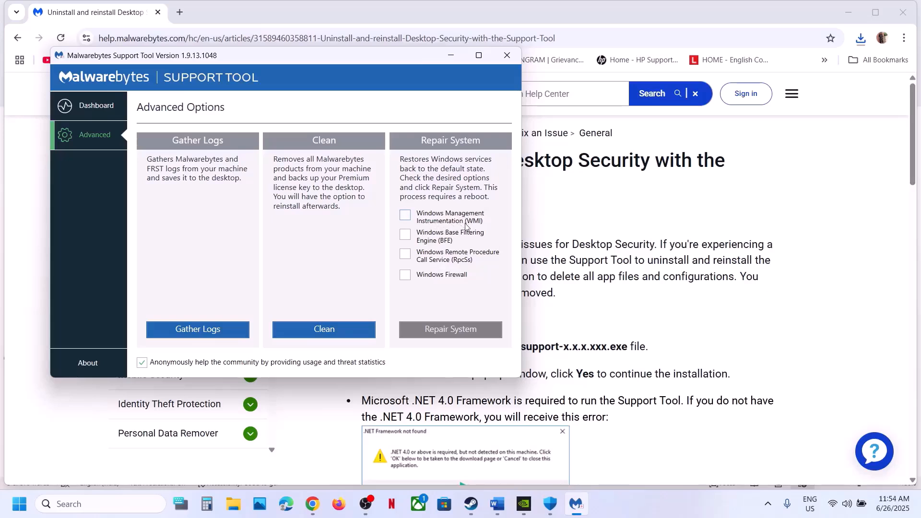
click(404, 217)
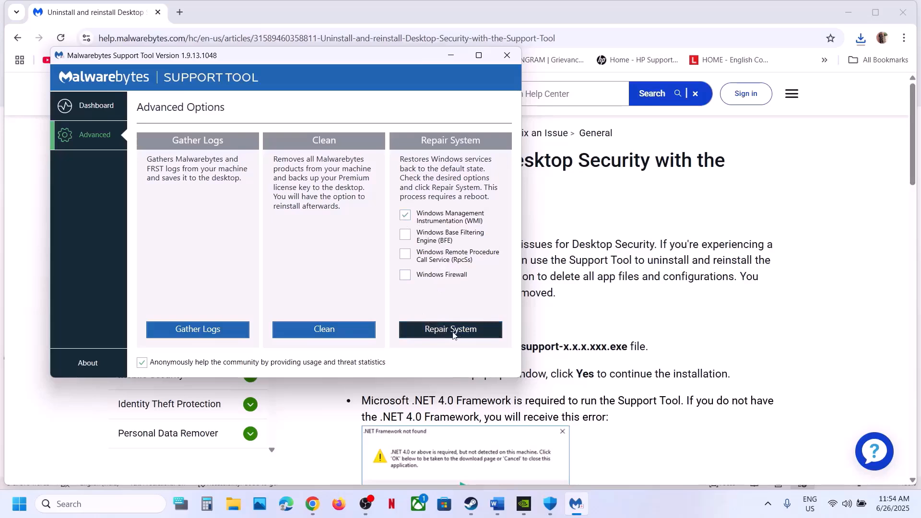
click(451, 335)
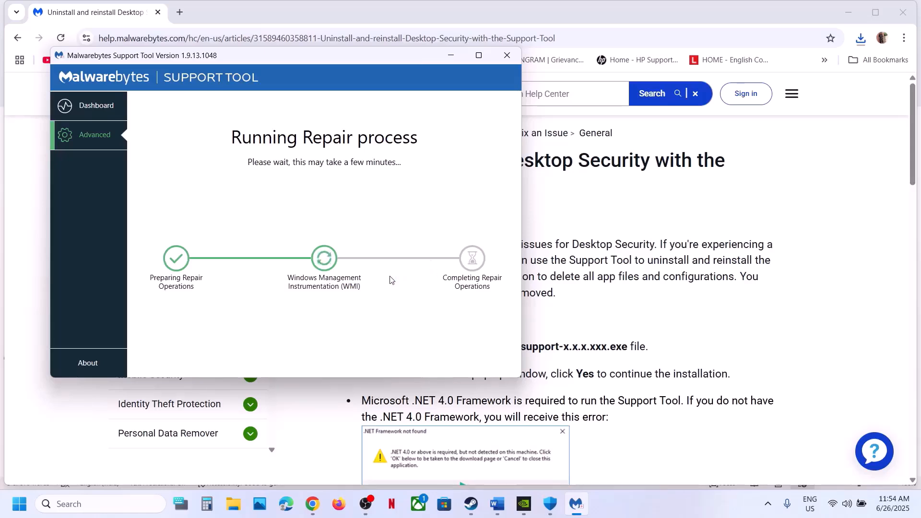
click(579, 343)
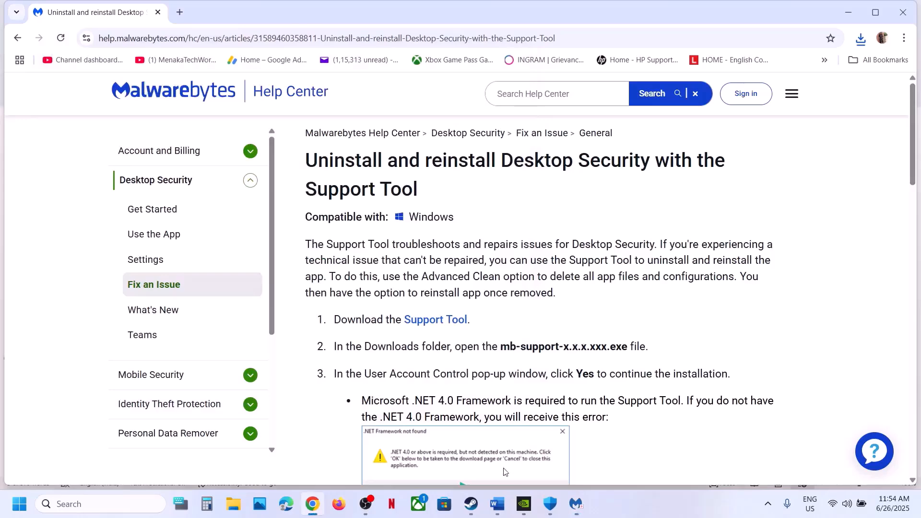
click(472, 504)
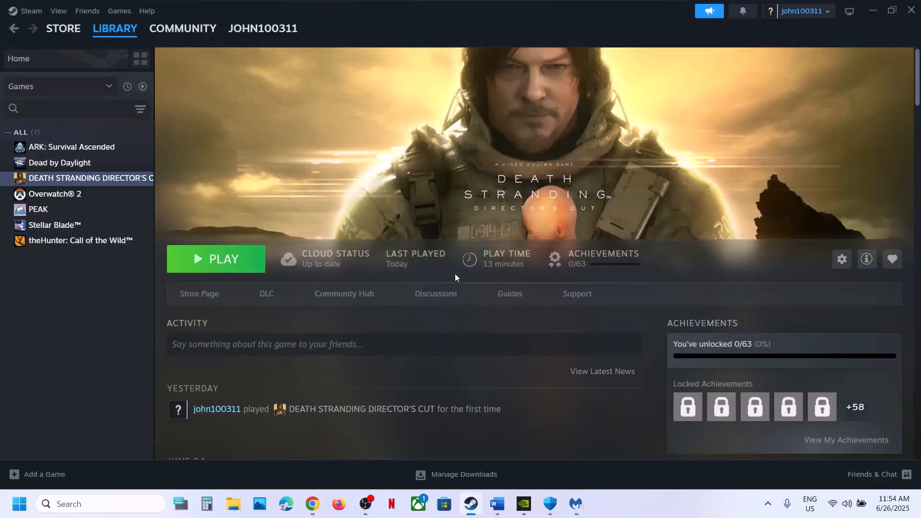
Switch to the Word notes, read Step 4's advice on restarting the PC and look at the Windows power options.
click(497, 503)
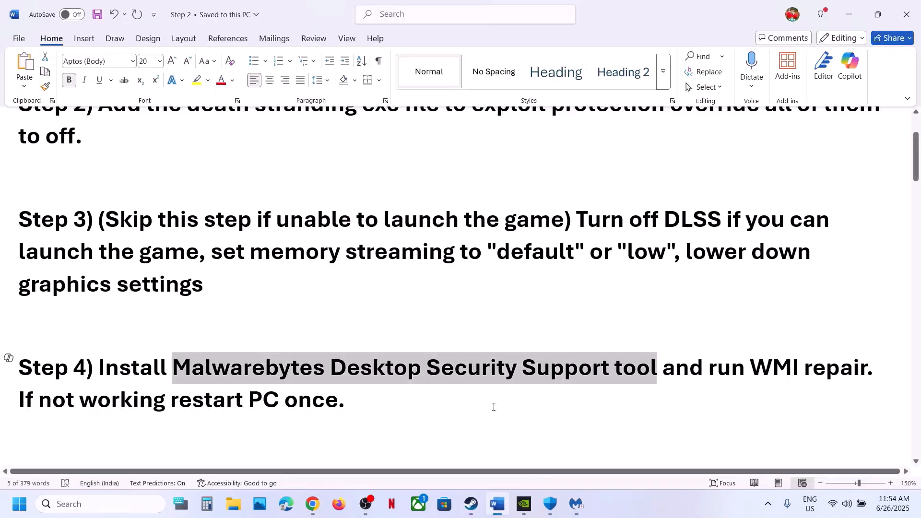
drag(148, 405, 282, 406)
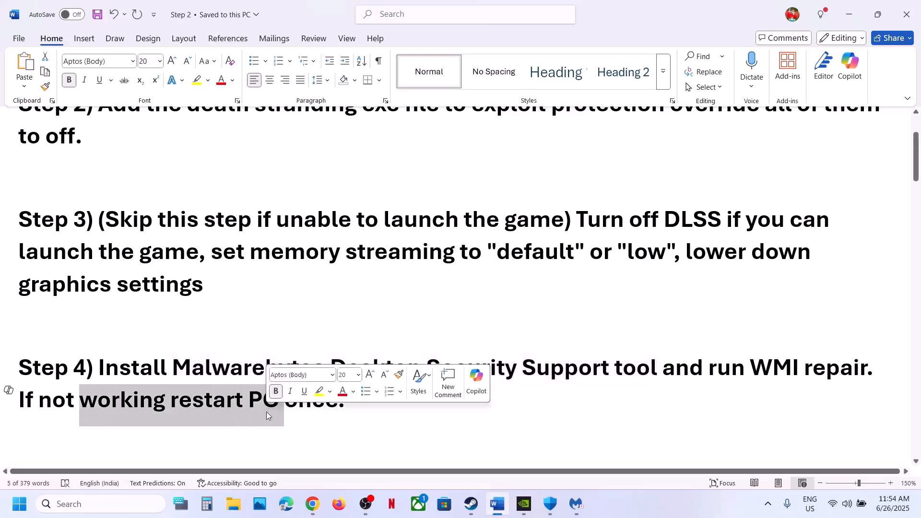
key(super)
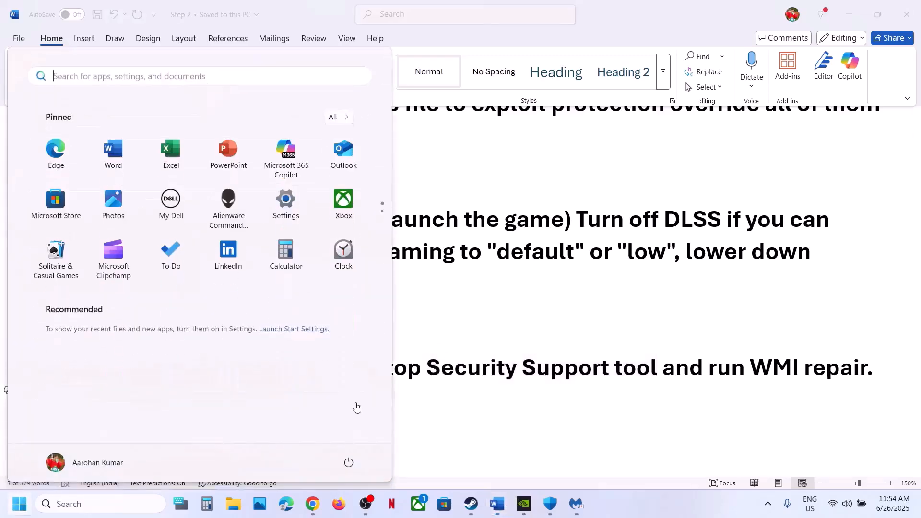
click(349, 462)
click(453, 424)
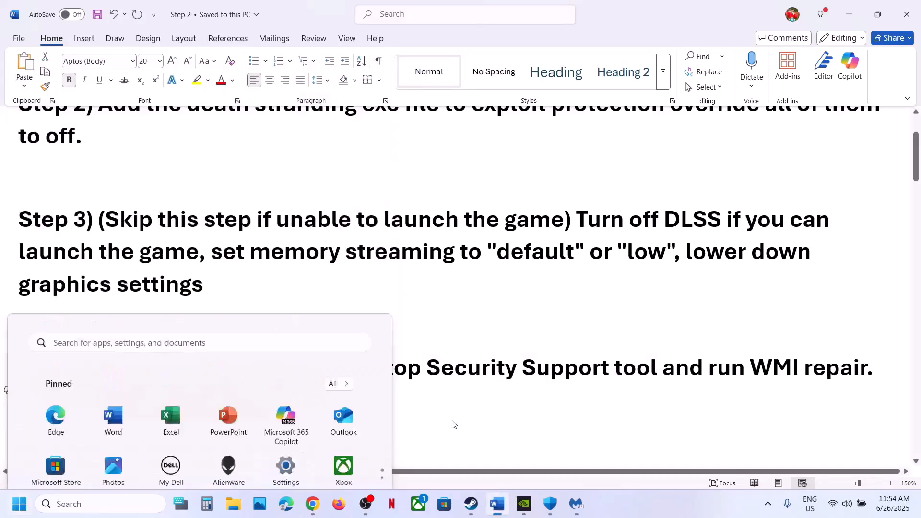
drag(360, 406, 101, 379)
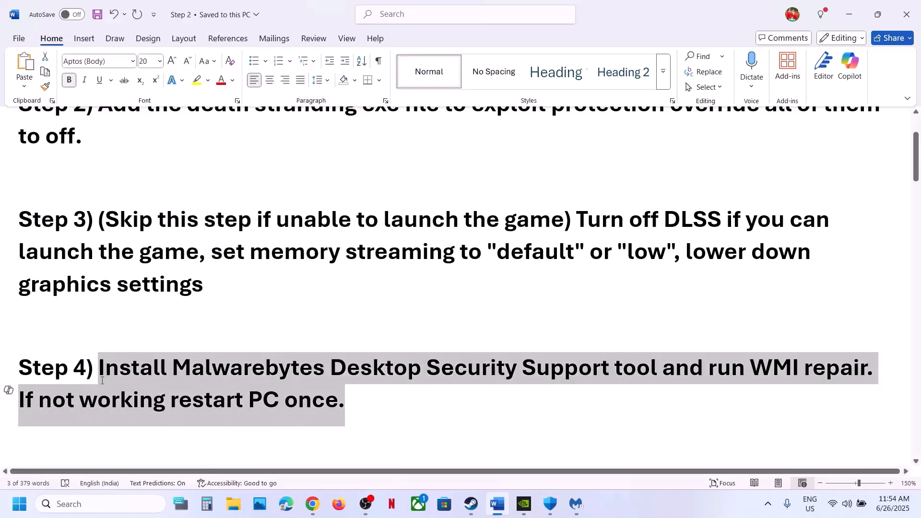
Read Step 5 of the notes about a clean graphics driver installation and its NVIDIA and AMD download links.
scroll(102, 379, down, 2)
scroll(102, 379, down, 2)
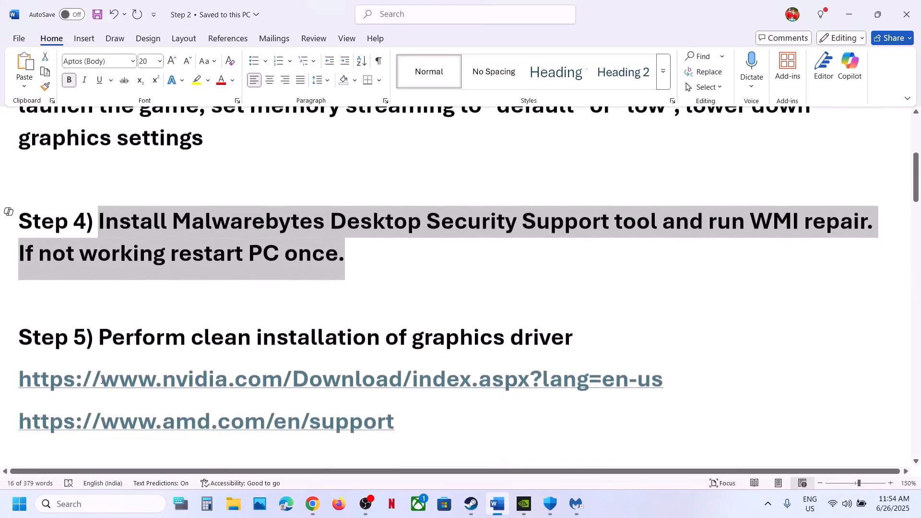
drag(102, 342, 508, 345)
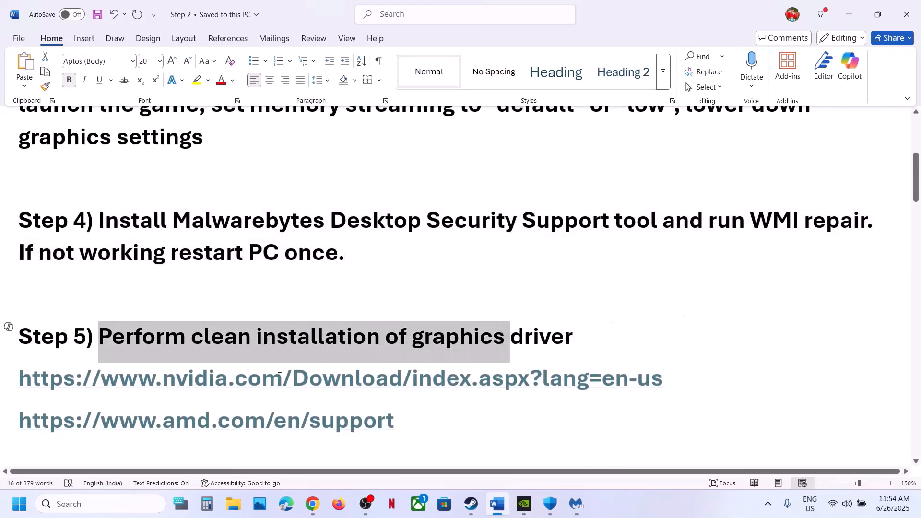
drag(190, 376, 446, 380)
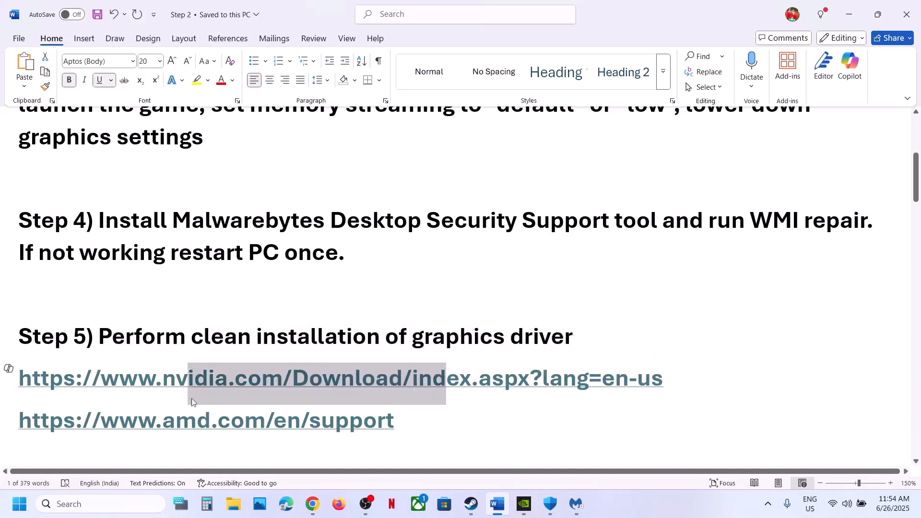
drag(139, 415, 233, 418)
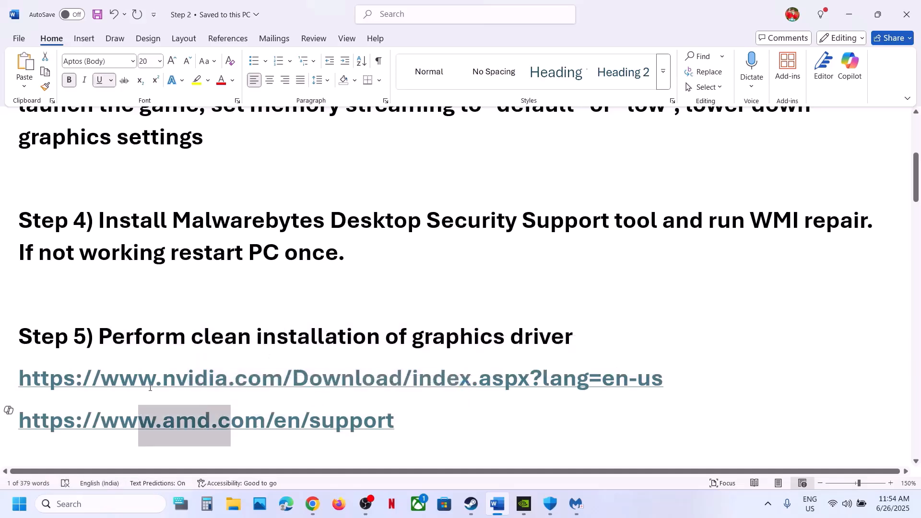
drag(152, 382, 284, 384)
click(417, 410)
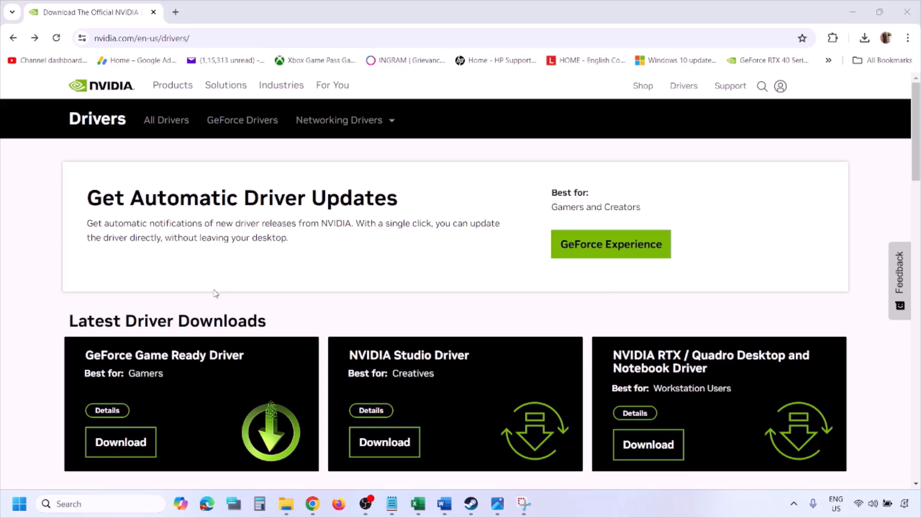
Search the NVIDIA drivers page for GeForce RTX 3050 Laptop GPU drivers with Windows 11 as the operating system.
scroll(214, 294, down, 8)
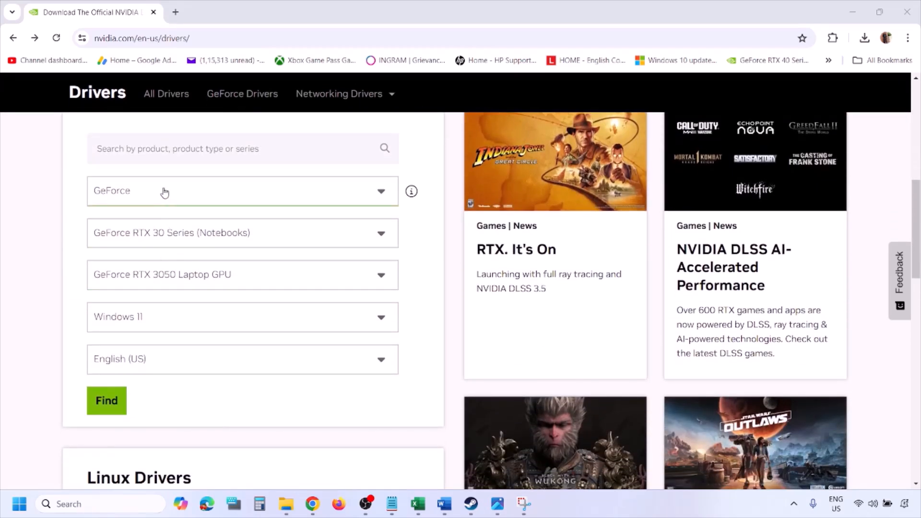
click(152, 319)
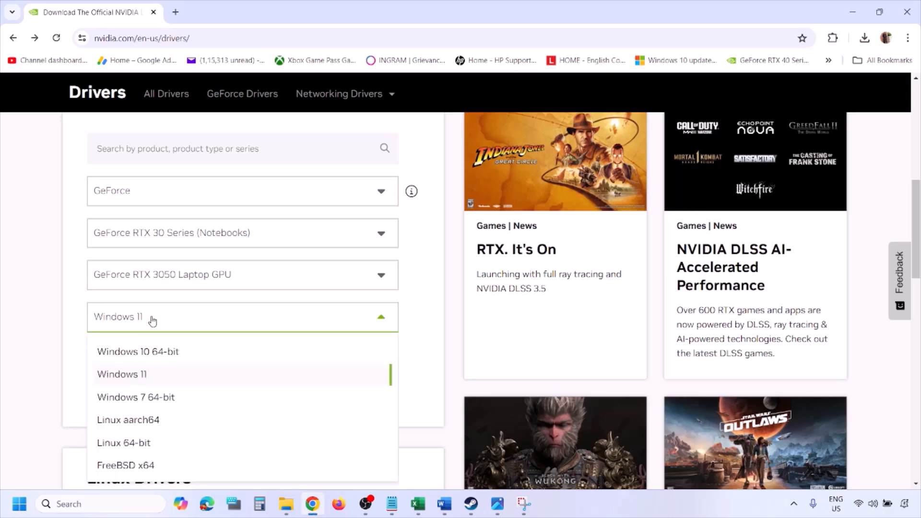
click(134, 379)
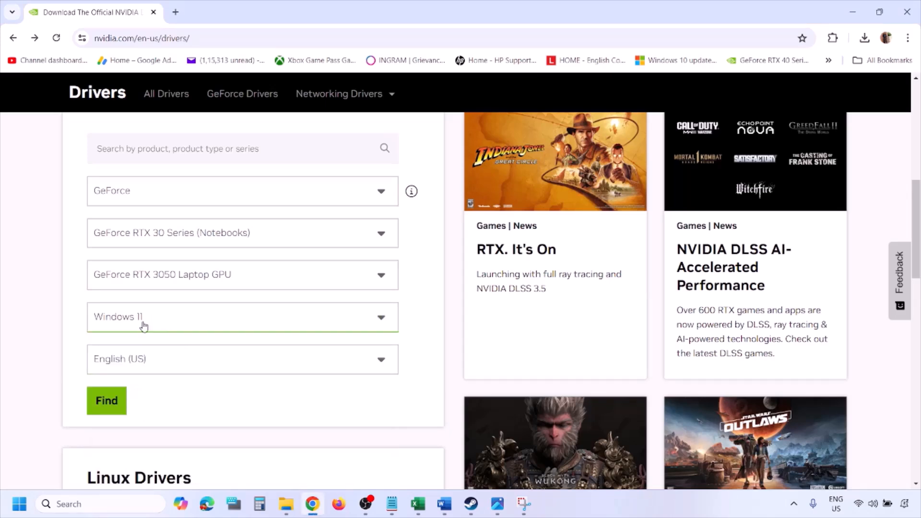
click(110, 403)
Switch to Photos and look through screenshots 1.png to 5.png of the driver download, custom install options and clean installation setting.
click(499, 510)
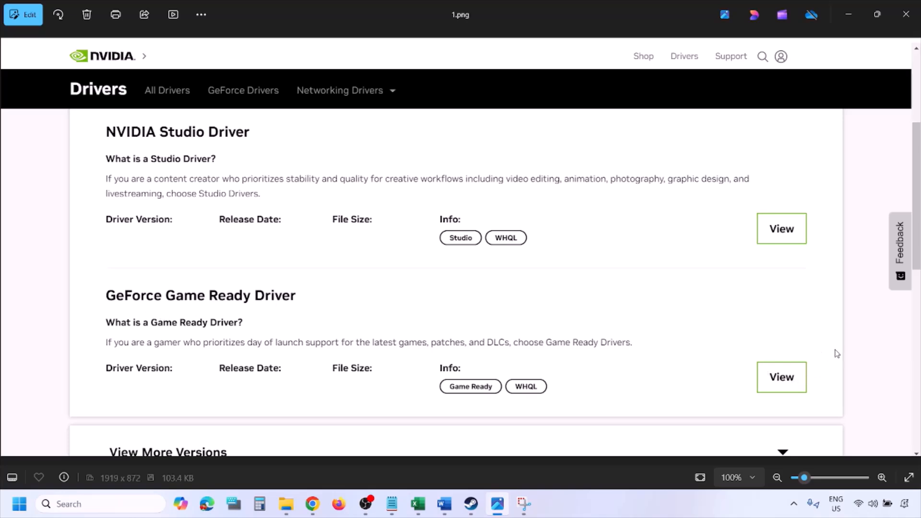
key(Right)
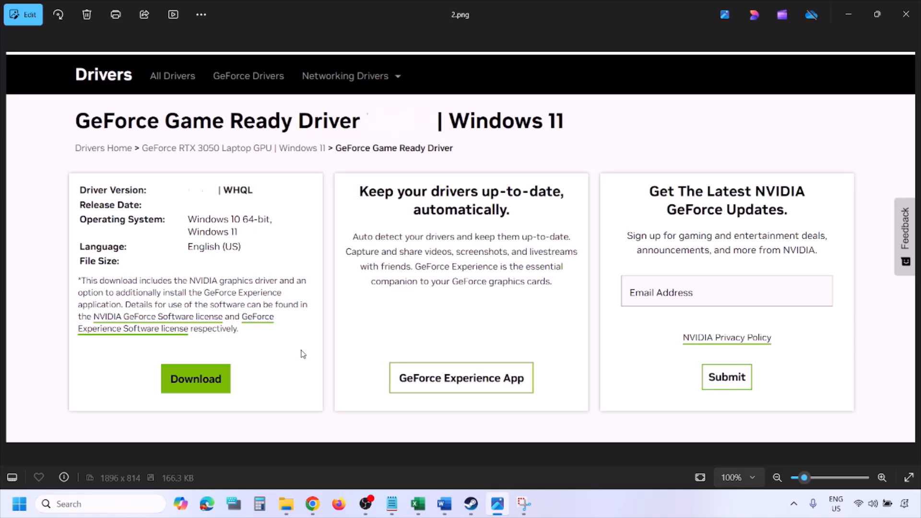
key(Right)
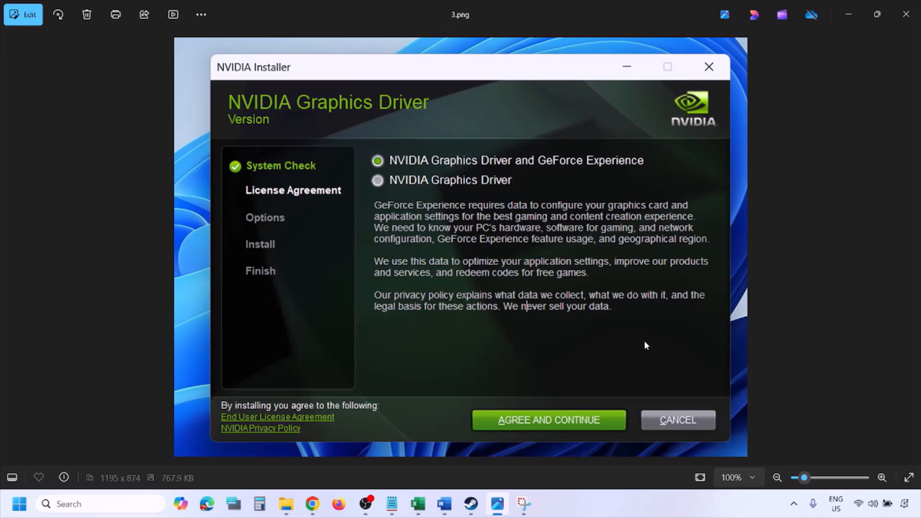
key(Right)
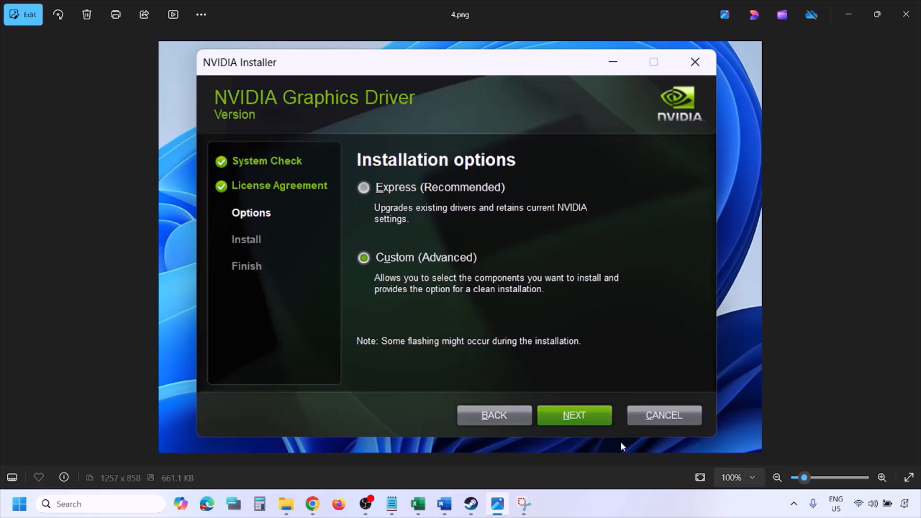
key(Right)
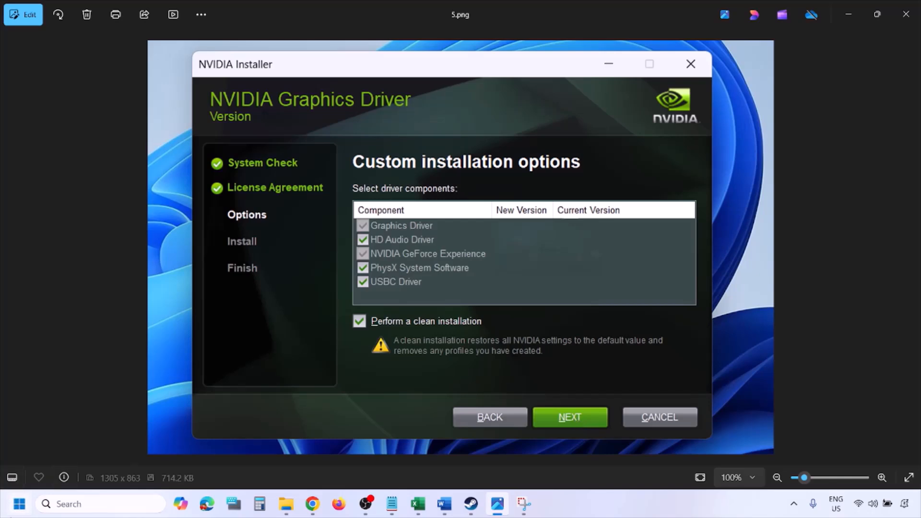
Look at the Windows power options, switch to the Word notes and read Step 5's AMD support link.
click(19, 504)
click(349, 464)
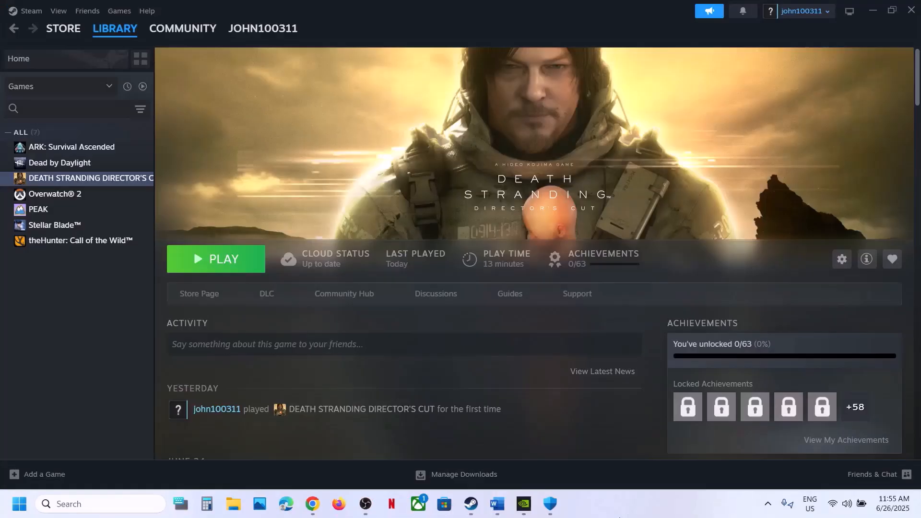
click(497, 503)
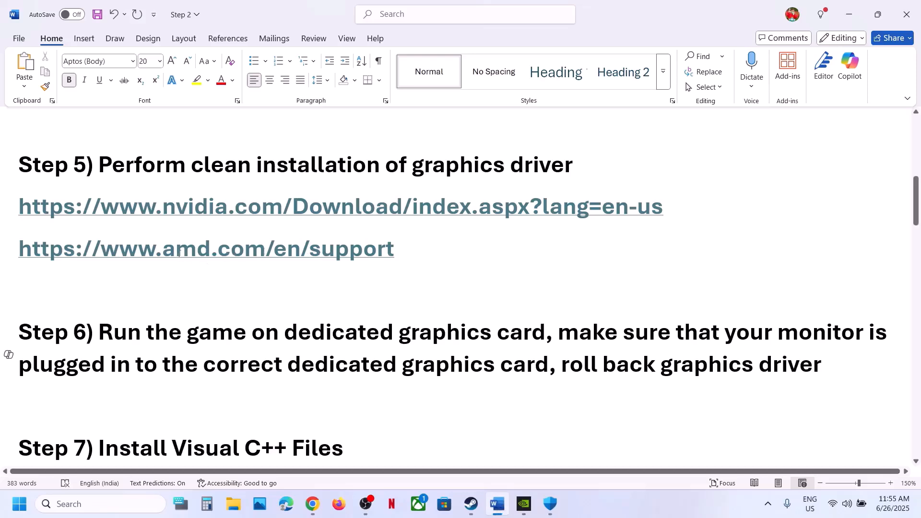
drag(177, 250, 295, 251)
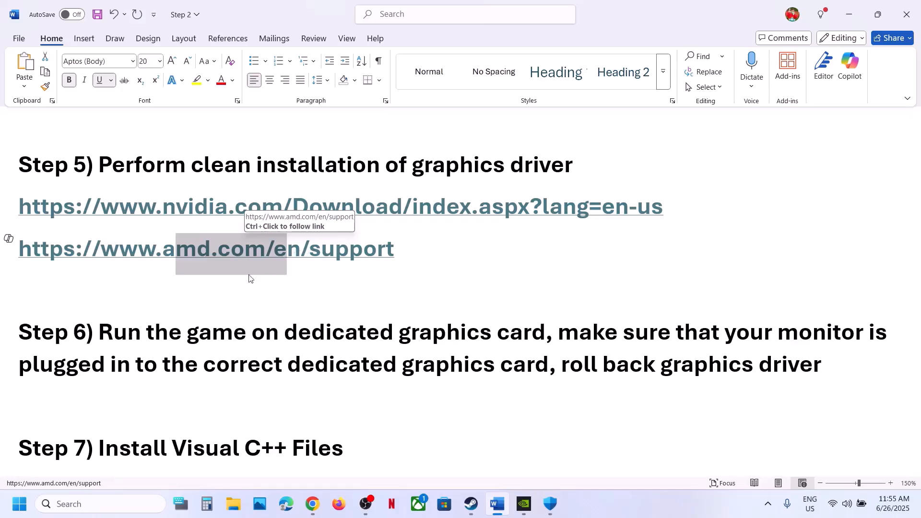
Copy the word "graphics" from Step 6 of the notes and search Windows for it to open Graphics settings.
double_click(425, 330)
key(ctrl+c)
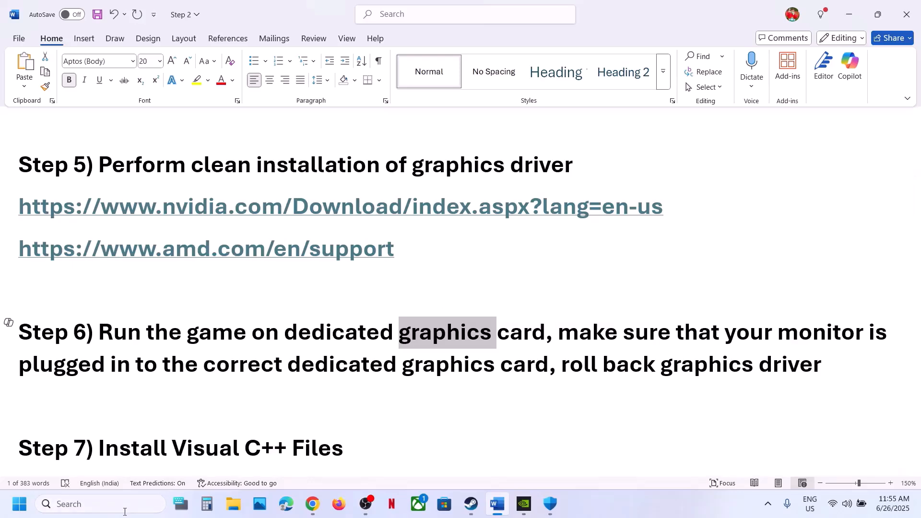
click(121, 508)
key(ctrl+v)
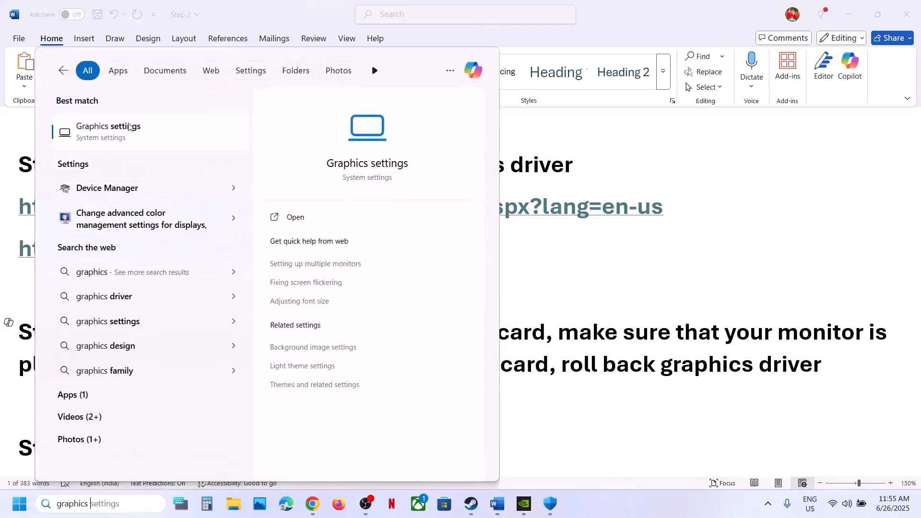
click(127, 126)
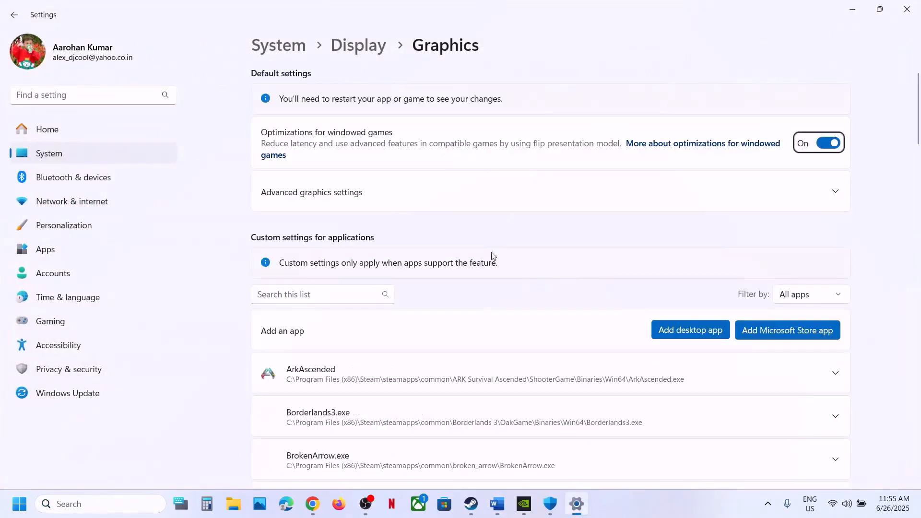
Add the ds application from Steam's steamapps\common\DEATH STRANDING DIRECTORS CUT folder under Program Files (x86) as a desktop app.
click(684, 322)
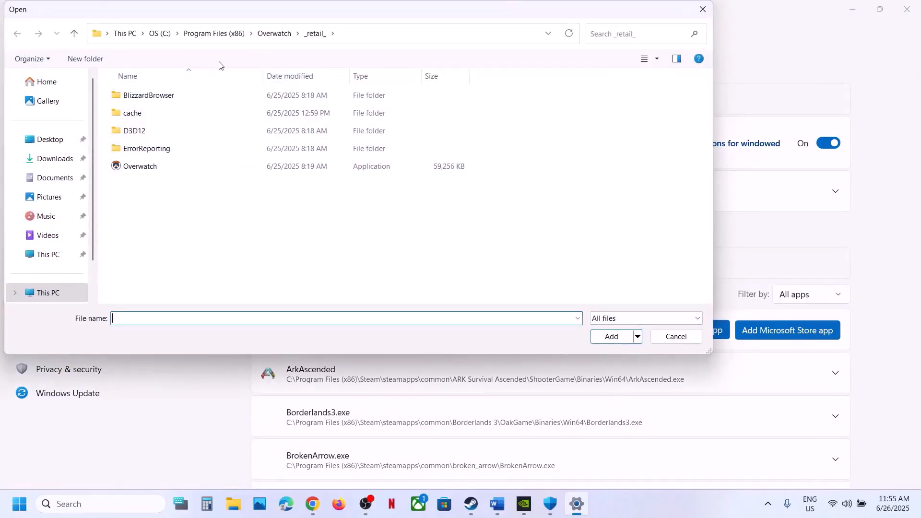
click(220, 34)
scroll(202, 144, down, 5)
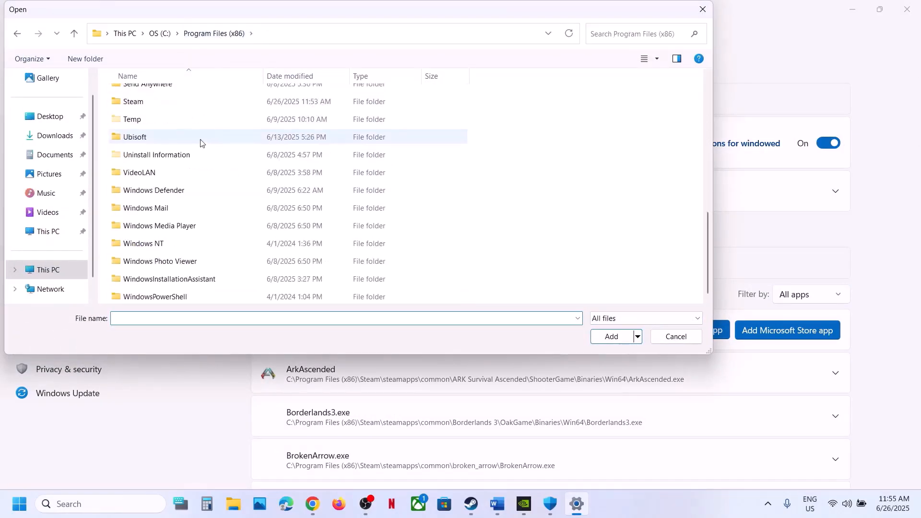
double_click(139, 102)
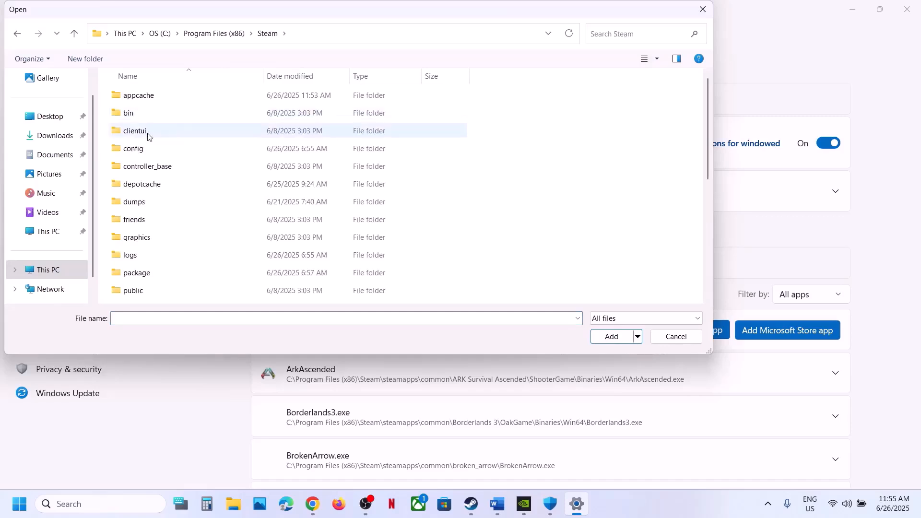
click(148, 134)
key(s)
double_click(146, 114)
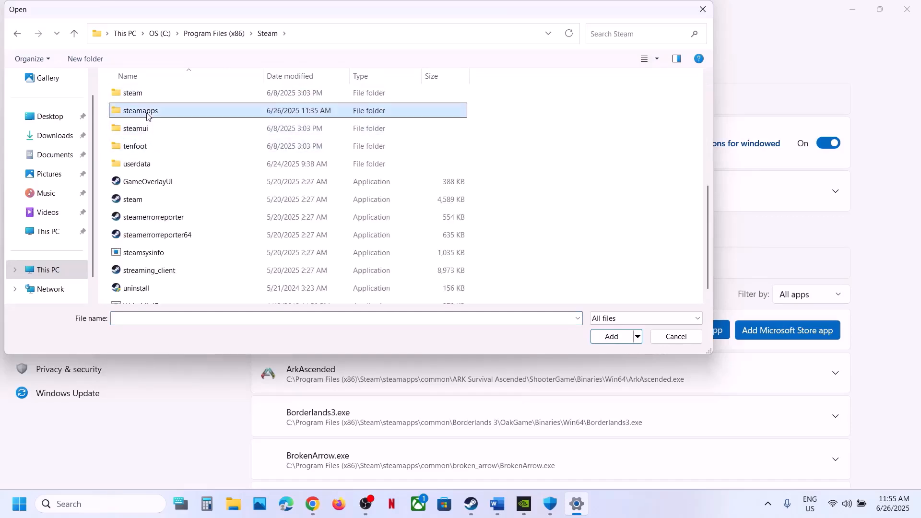
double_click(143, 96)
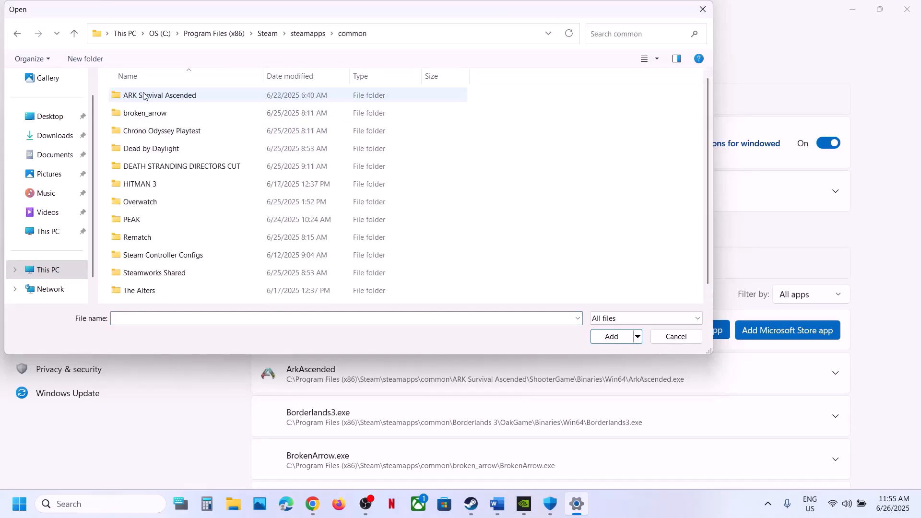
click(178, 168)
double_click(178, 168)
click(140, 181)
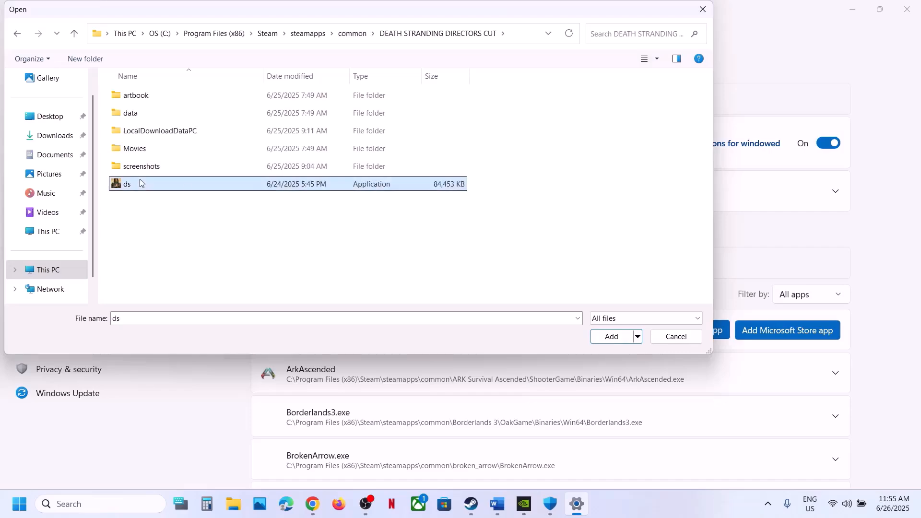
click(600, 338)
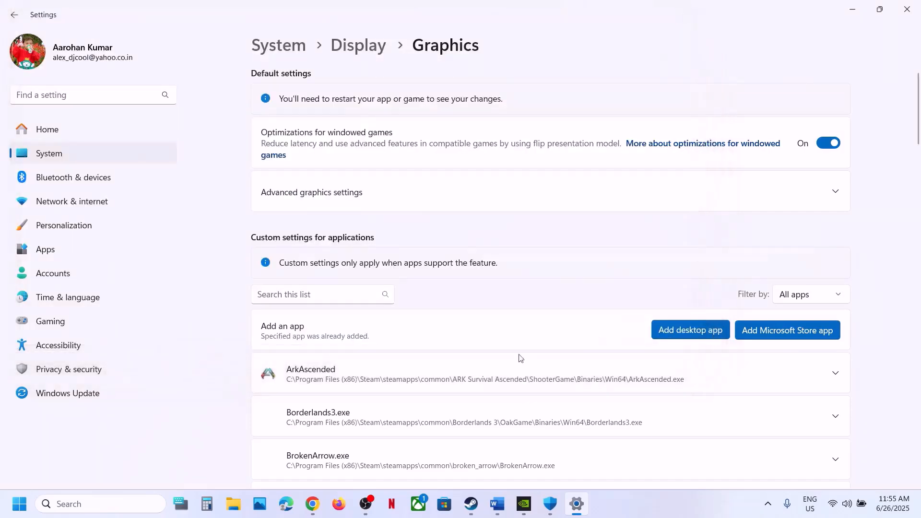
Set DEATH STRANDING DIRECTOR'S CUT's GPU preference to High Performance (NVIDIA GeForce RTX 3050 Laptop GPU) and close Settings.
scroll(518, 357, down, 5)
scroll(491, 365, down, 1)
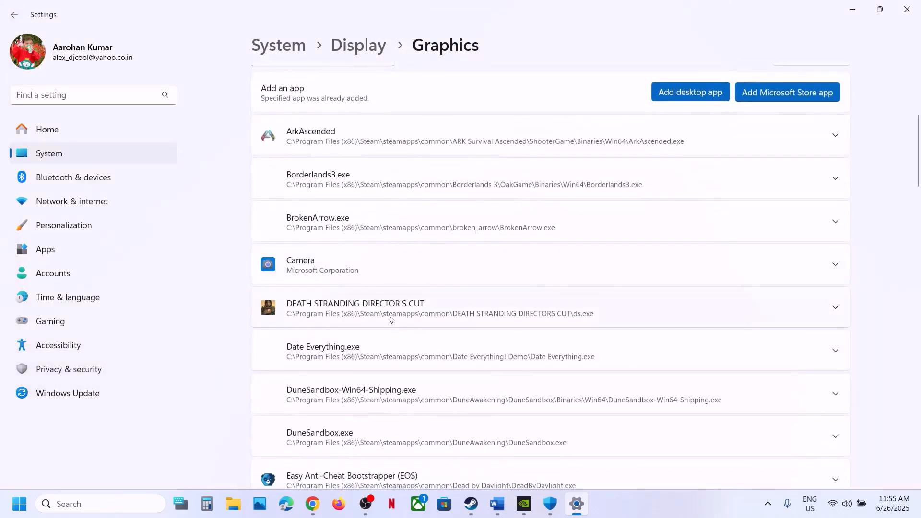
click(391, 319)
click(720, 347)
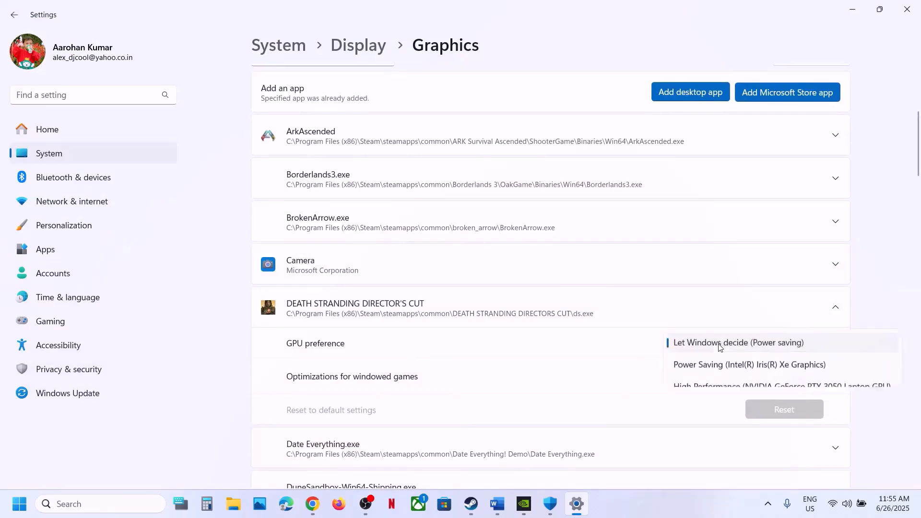
click(731, 387)
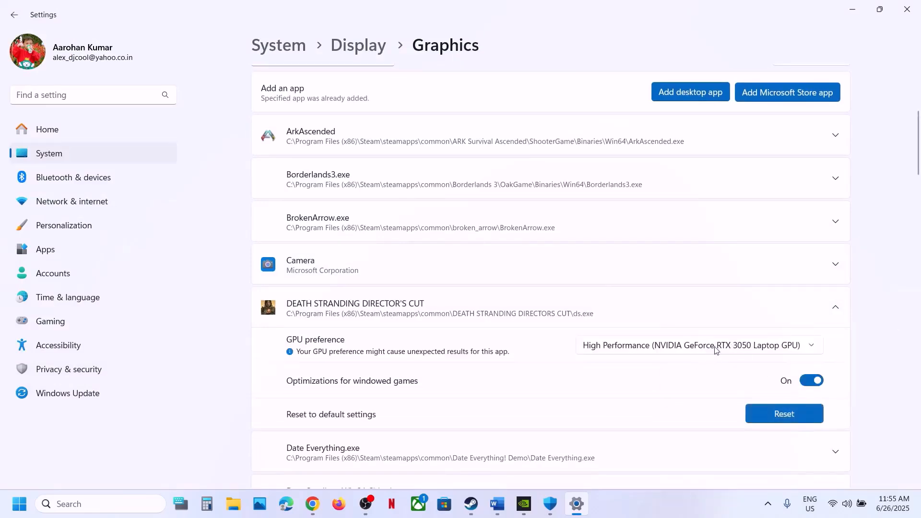
click(915, 12)
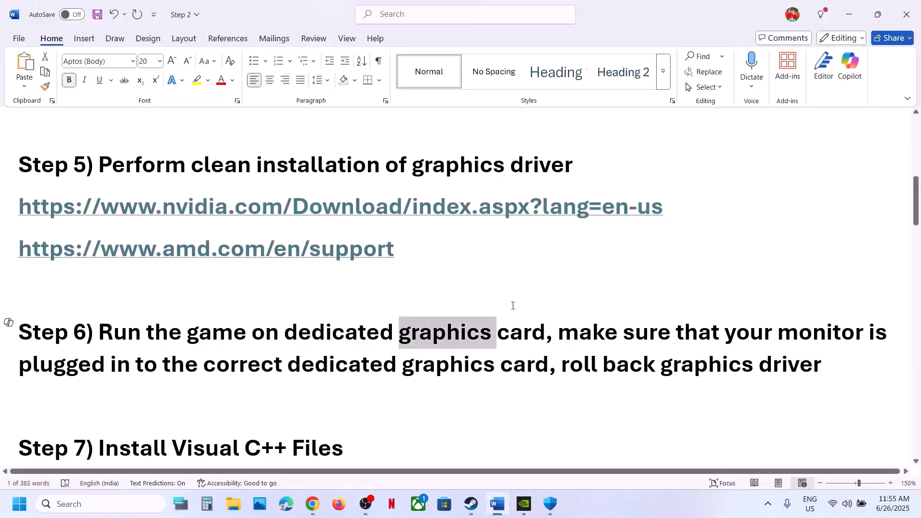
Read Step 6's advice on plugging the monitor into the dedicated graphics card and rolling back the graphics driver.
drag(564, 339, 637, 333)
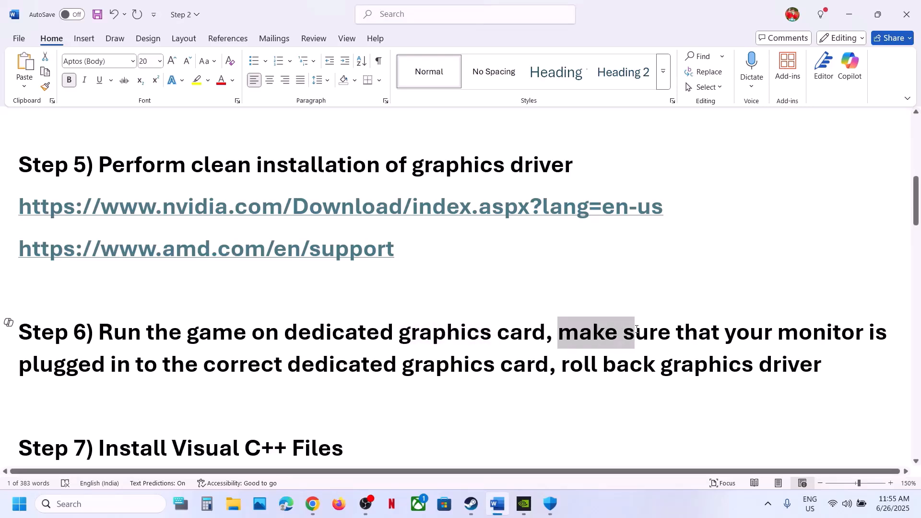
drag(637, 329, 837, 340)
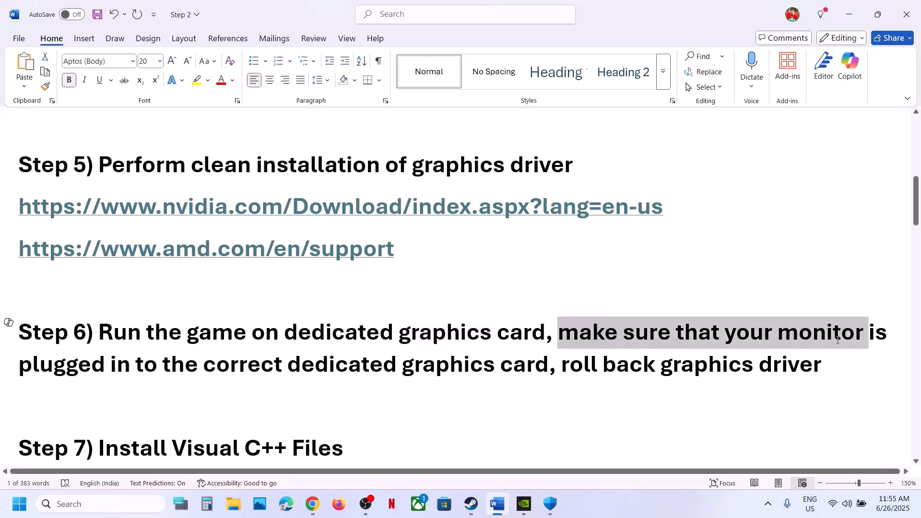
click(799, 338)
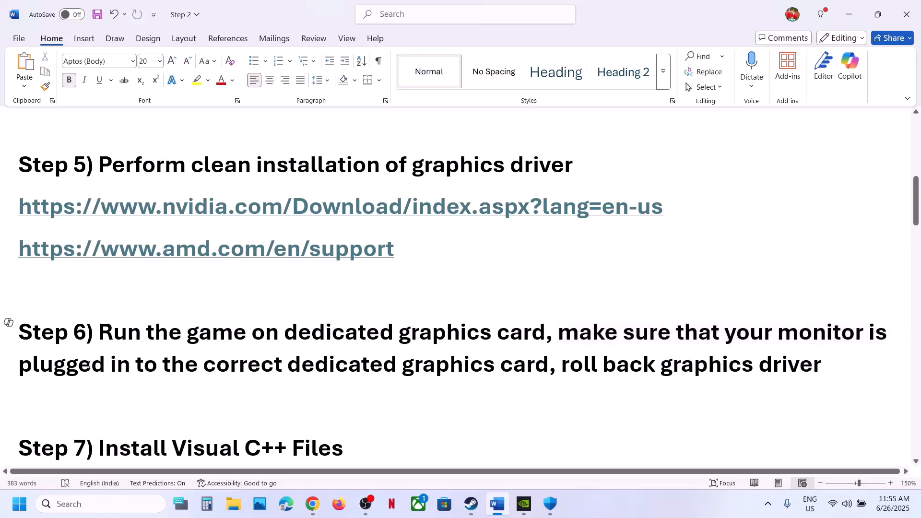
drag(82, 364, 448, 378)
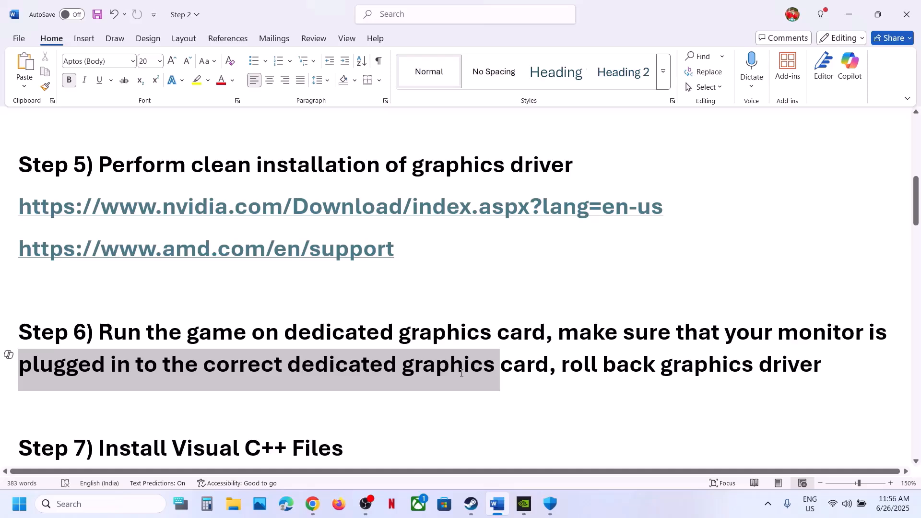
drag(468, 372, 547, 377)
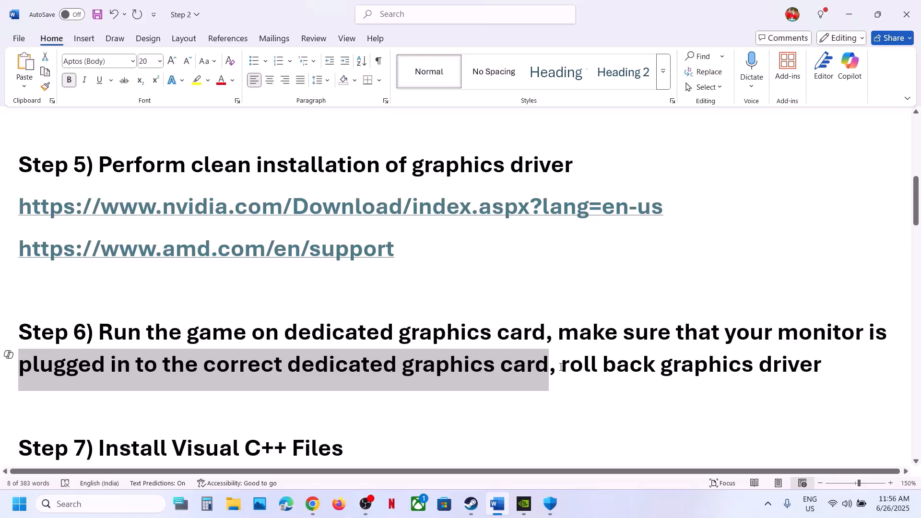
drag(561, 367, 823, 367)
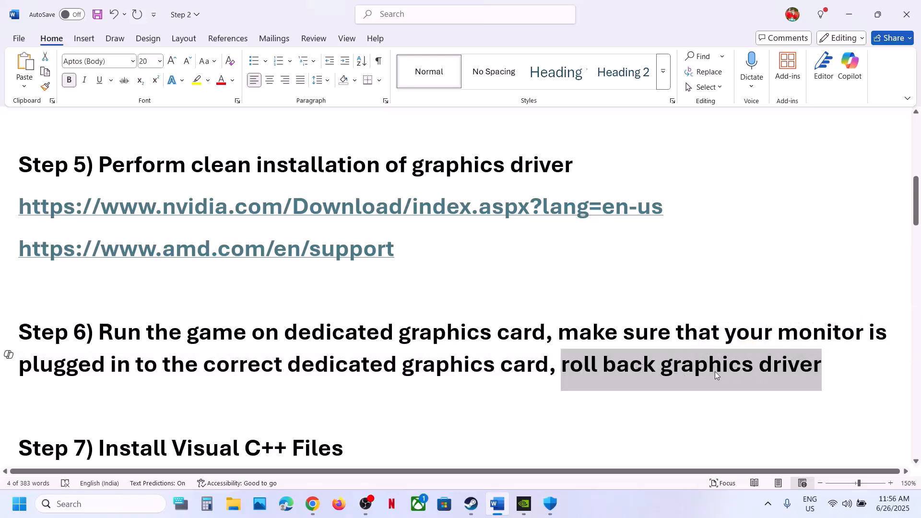
Copy the NVIDIA link from the notes, open it in a new Chrome tab and go to the Manual Driver Search form.
triple_click(684, 208)
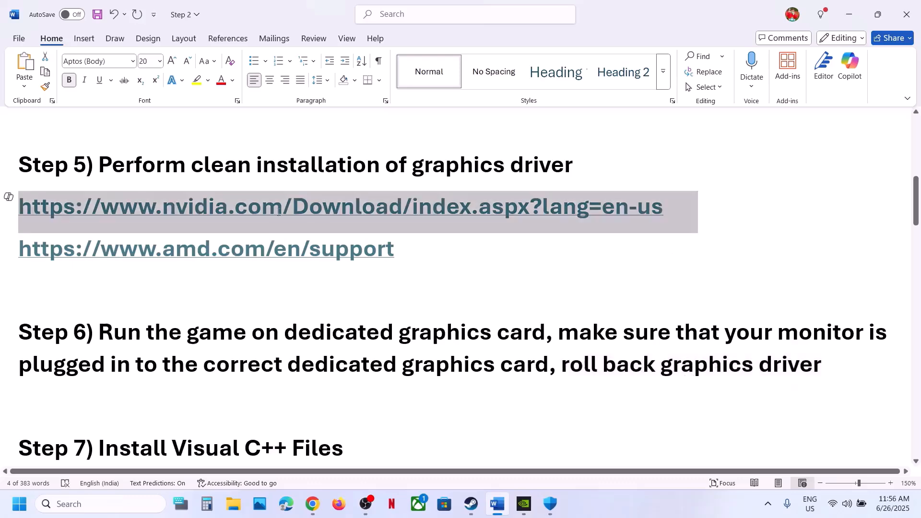
click(309, 498)
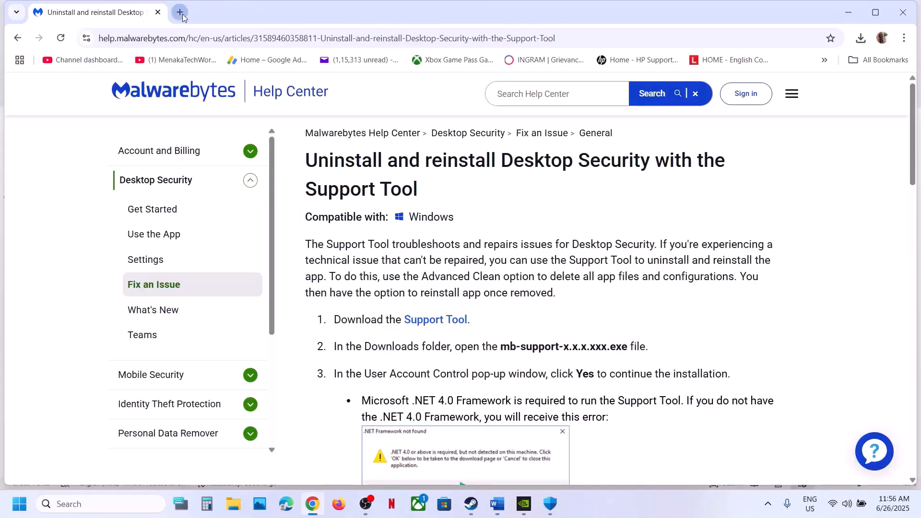
click(180, 12)
key(ctrl+v)
key(Return)
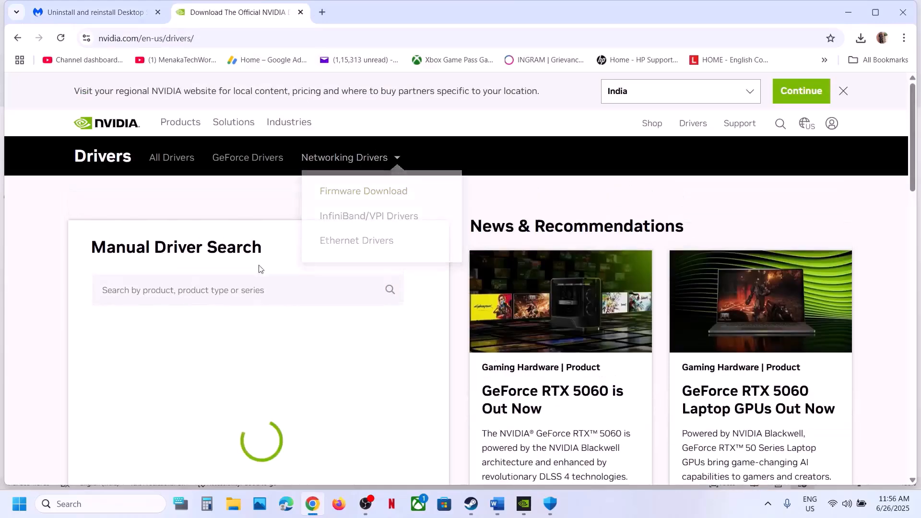
scroll(252, 276, down, 5)
scroll(209, 321, down, 2)
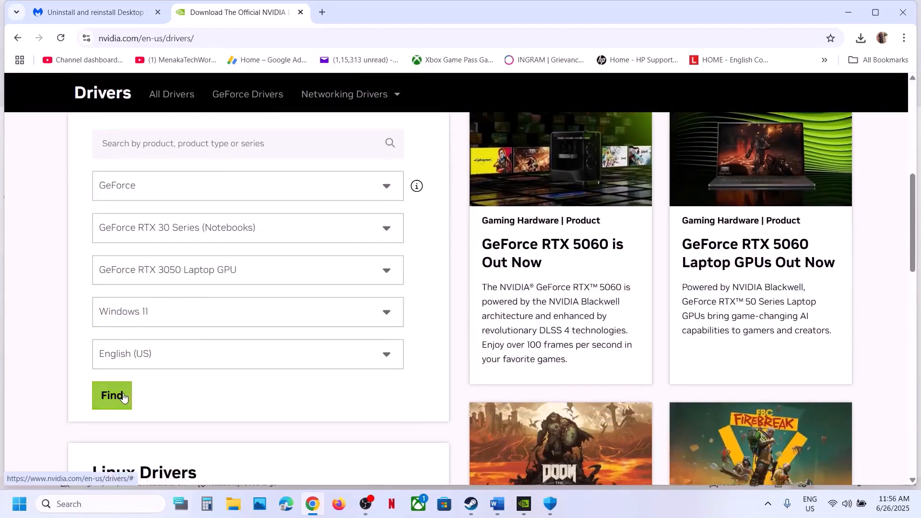
Find the drivers for the GeForce RTX 3050 Laptop GPU on Windows 11 and expand the list of more versions.
click(124, 397)
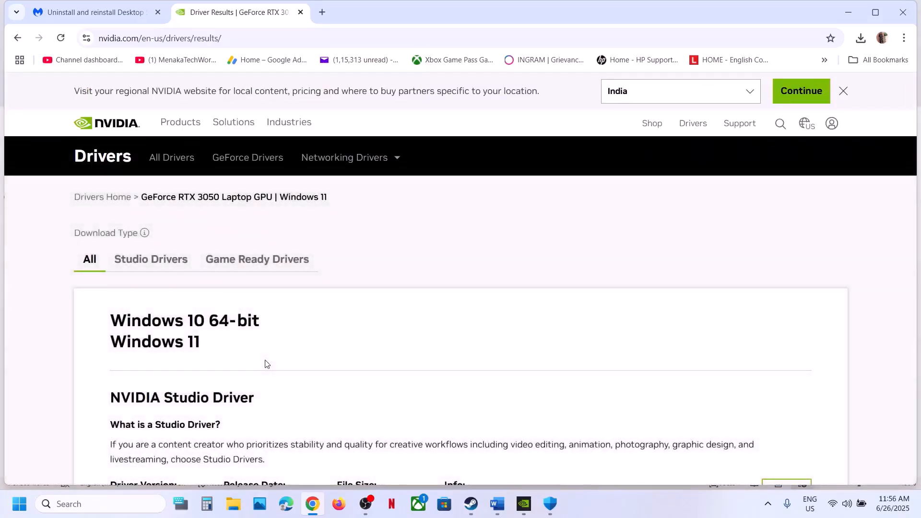
scroll(265, 363, down, 12)
scroll(266, 364, up, 5)
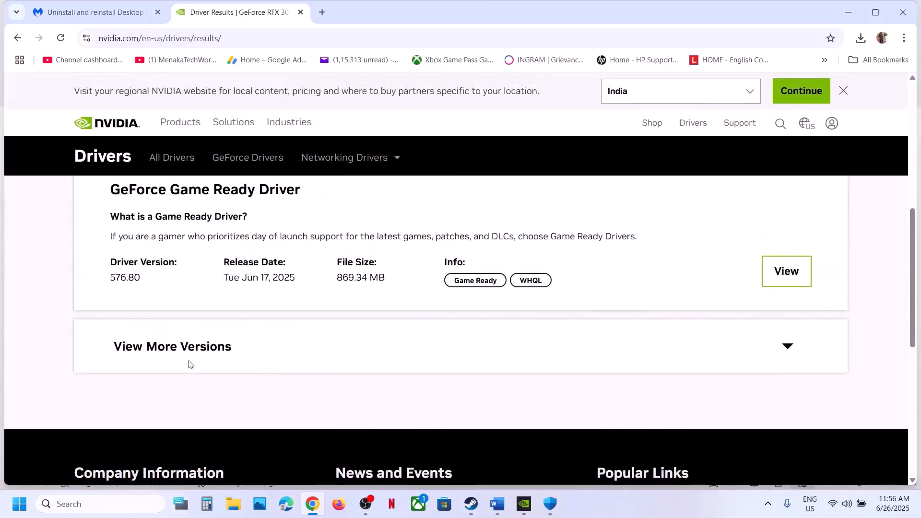
click(183, 353)
scroll(183, 355, down, 5)
scroll(183, 355, up, 5)
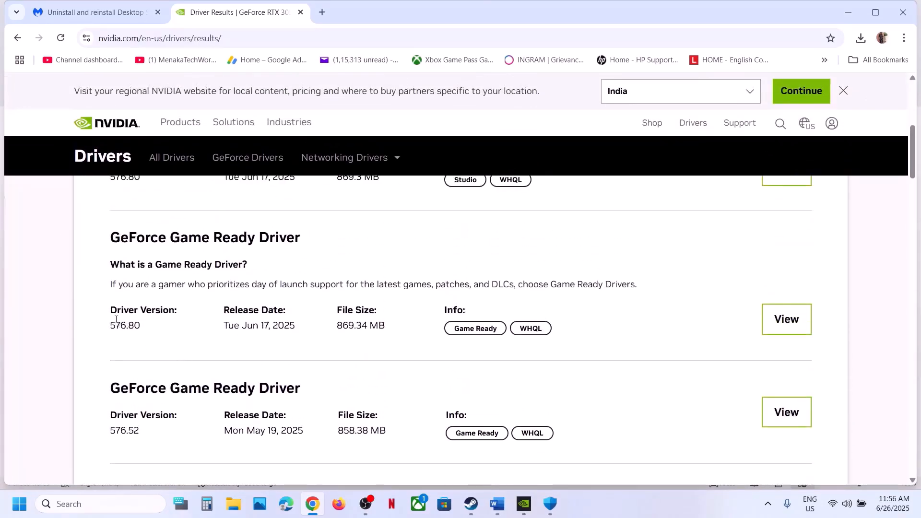
Examine the version numbers and release dates of the current and older GeForce Game Ready drivers for a rollback candidate.
scroll(155, 331, up, 1)
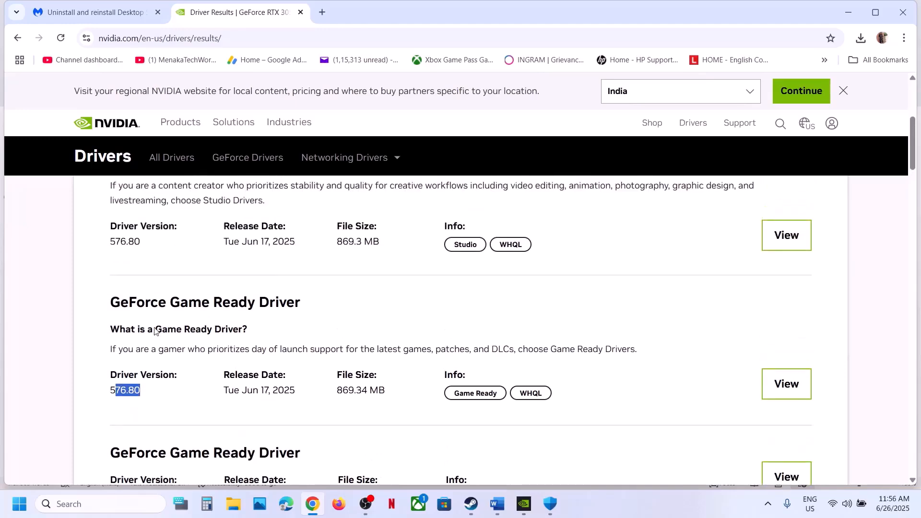
scroll(155, 331, down, 3)
scroll(155, 331, down, 2)
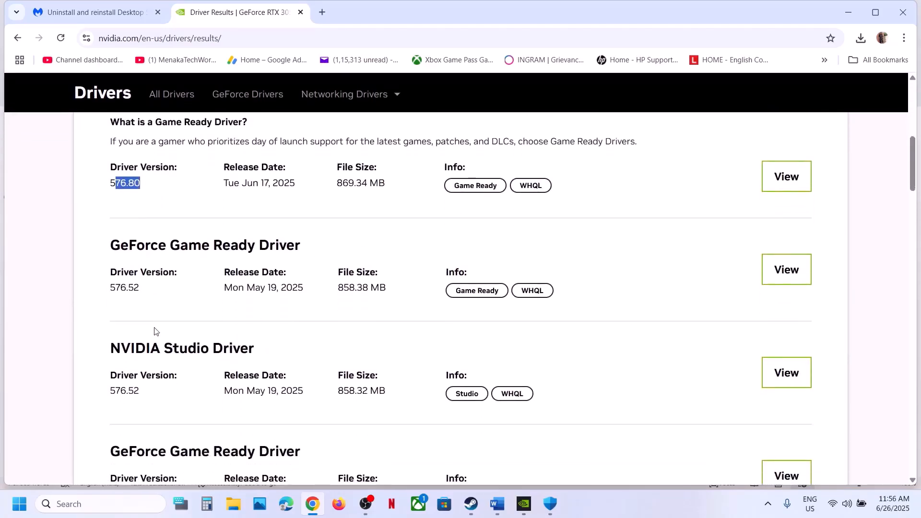
scroll(155, 331, down, 2)
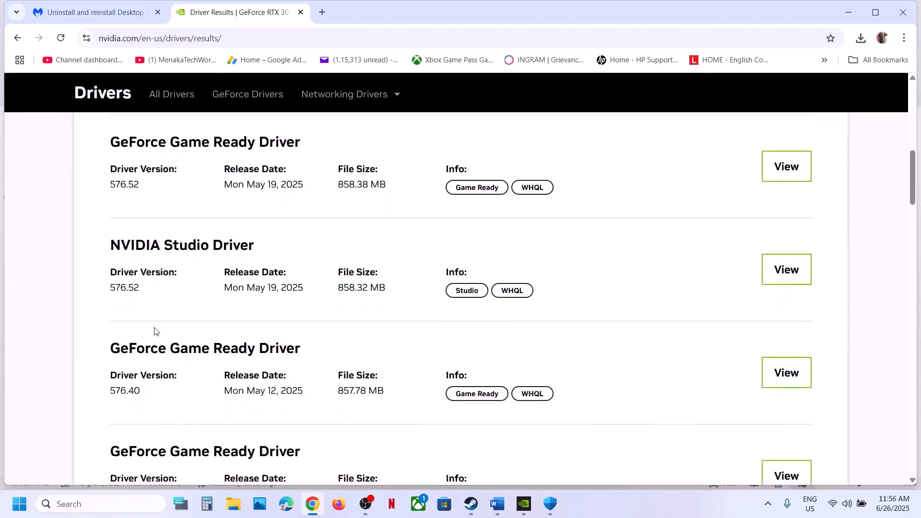
scroll(122, 336, down, 2)
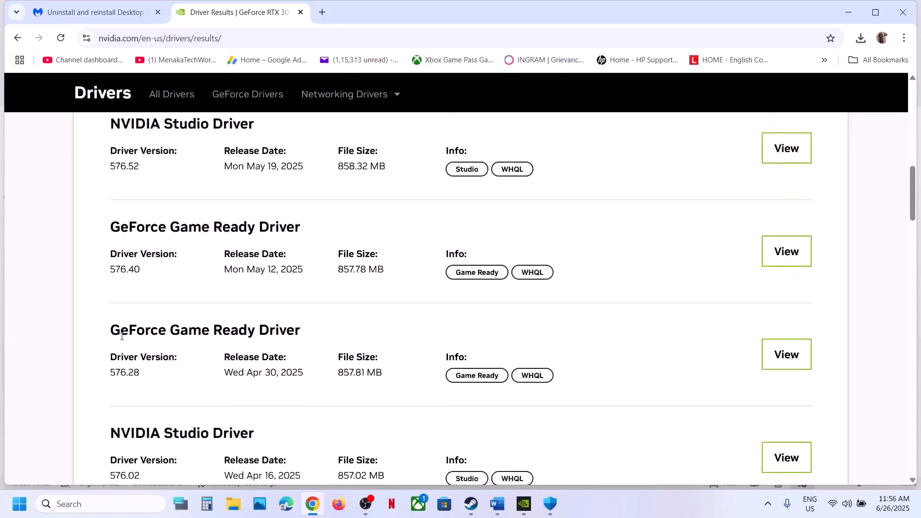
drag(112, 351, 151, 356)
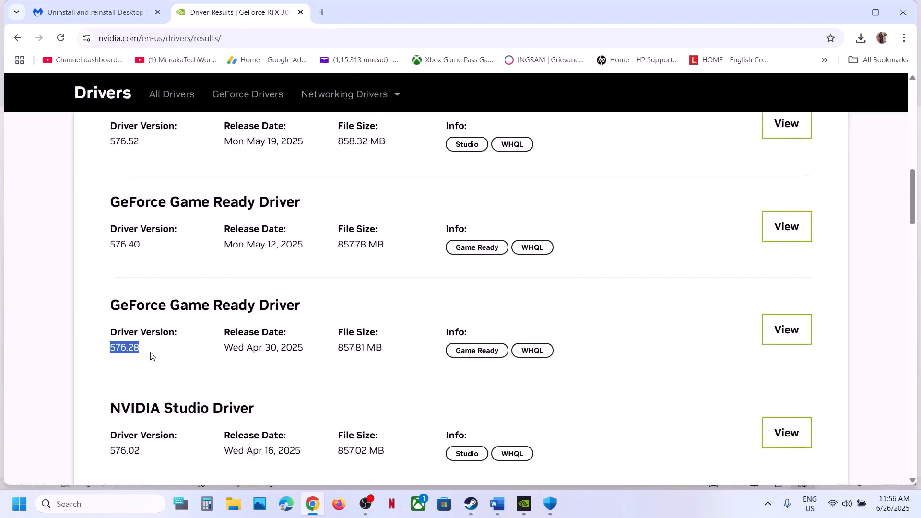
scroll(151, 355, down, 10)
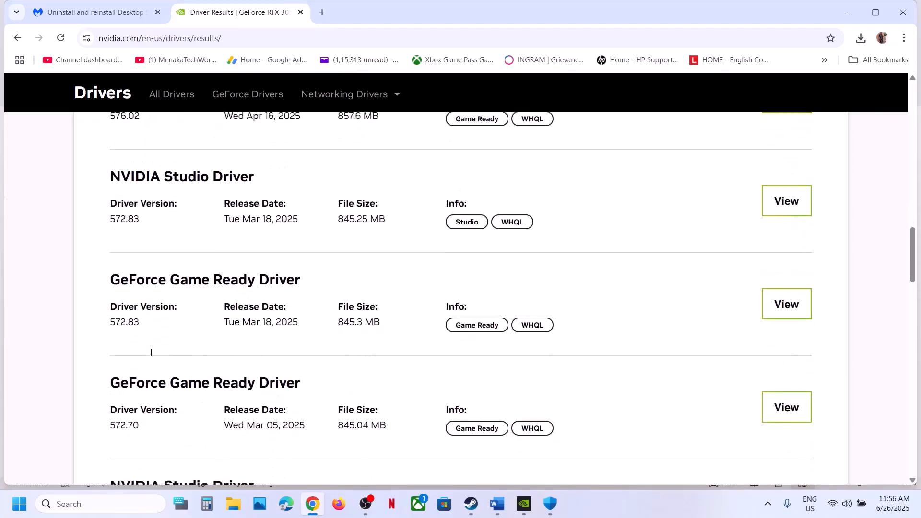
scroll(151, 356, down, 10)
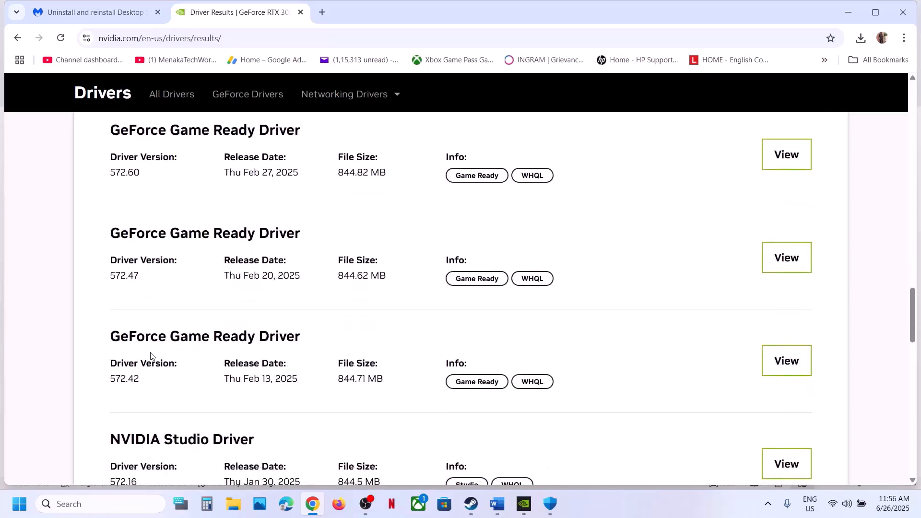
scroll(151, 356, down, 5)
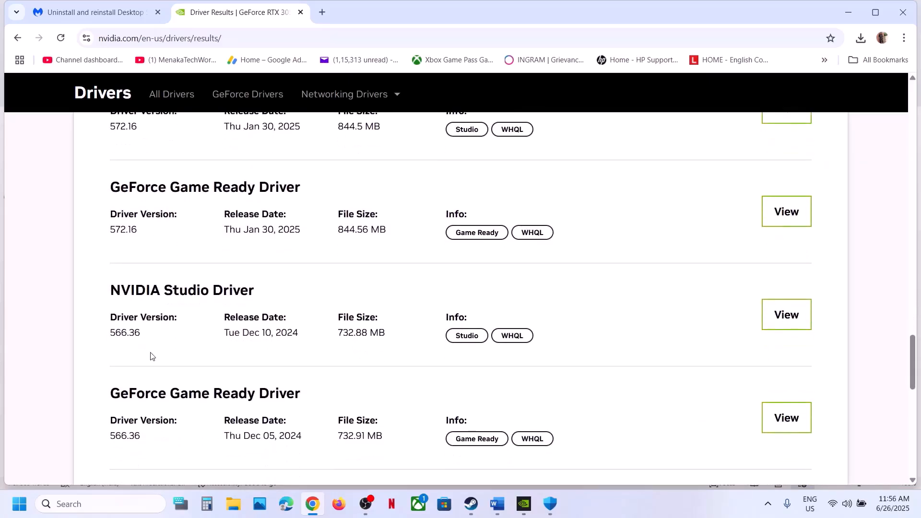
drag(113, 440, 171, 440)
Copy the Step 7 Visual C++ link from the Word notes and open it in a new Chrome tab.
click(482, 500)
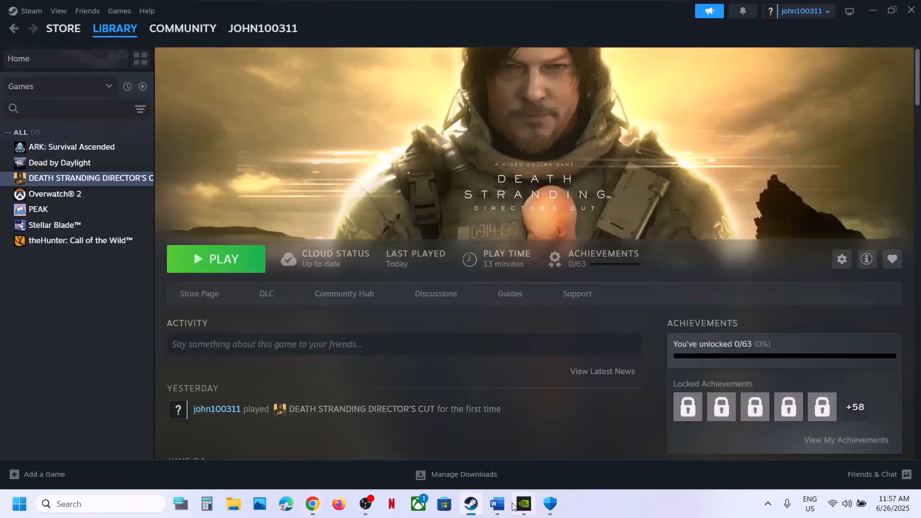
click(507, 505)
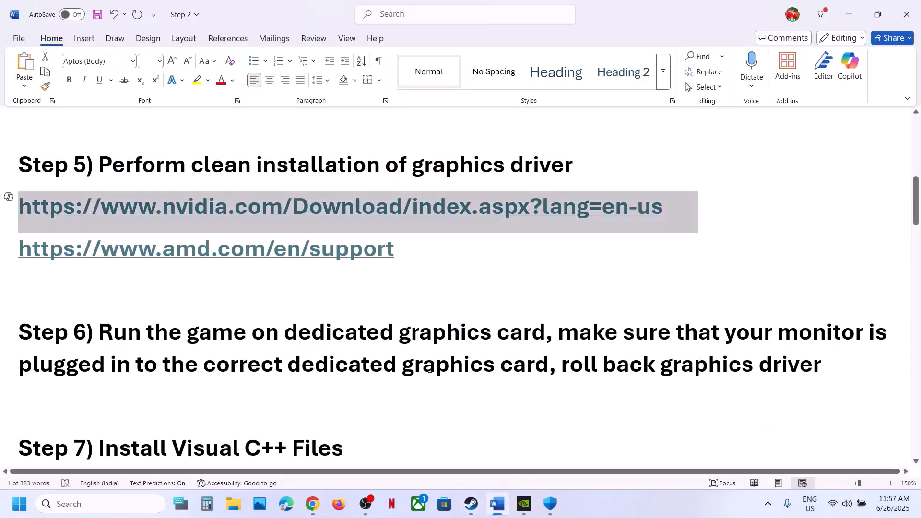
scroll(430, 369, down, 3)
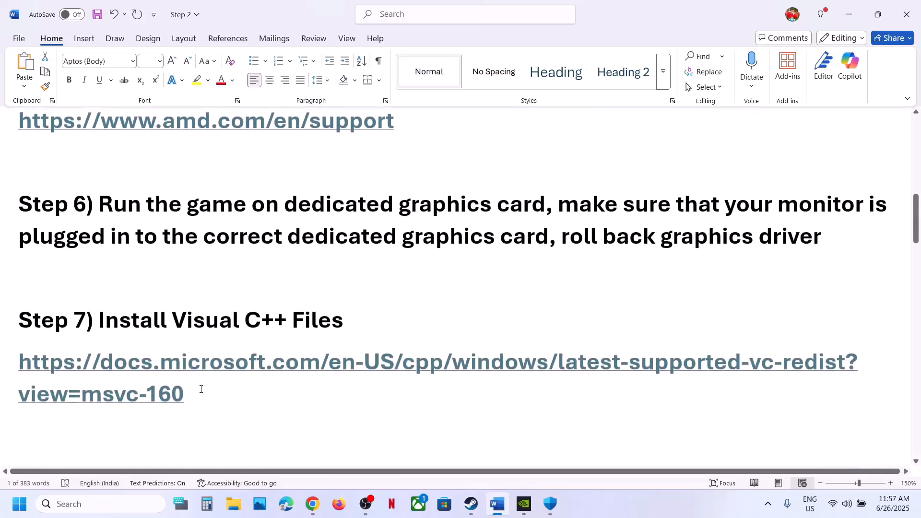
triple_click(199, 389)
key(ctrl+c)
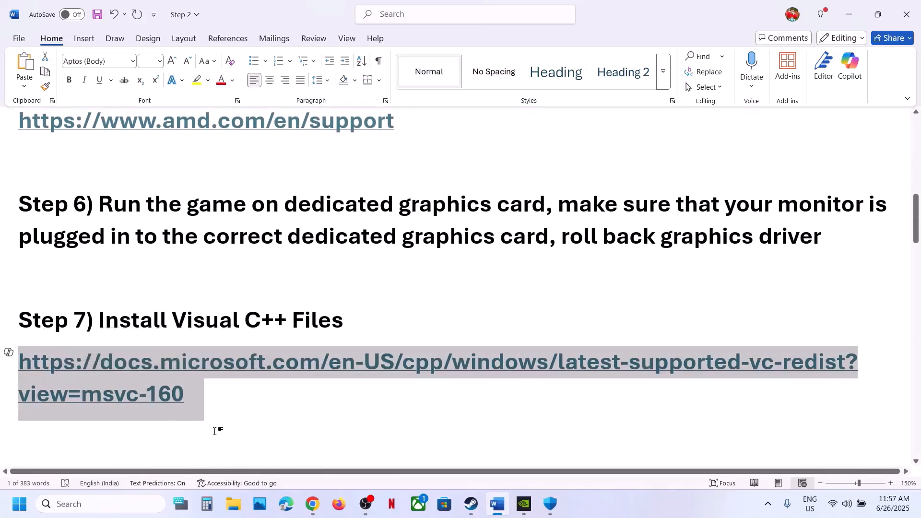
click(312, 504)
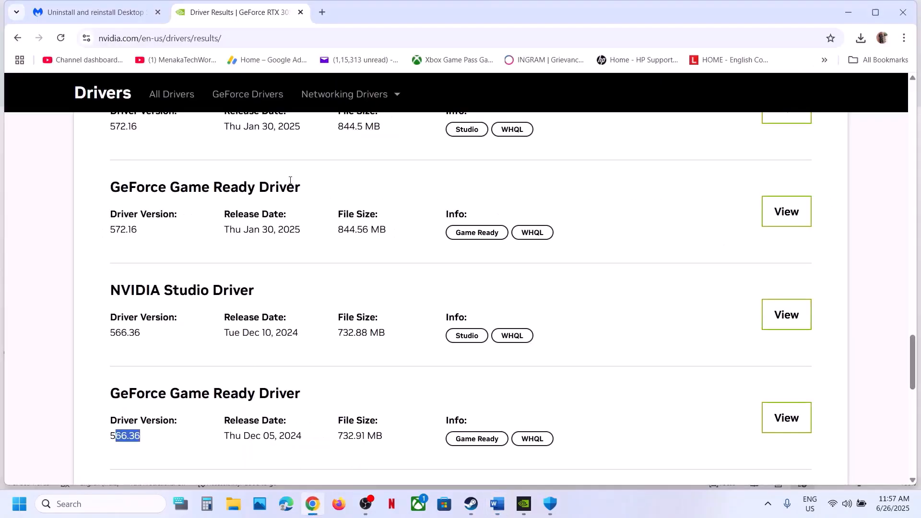
click(322, 12)
key(ctrl+v)
key(Return)
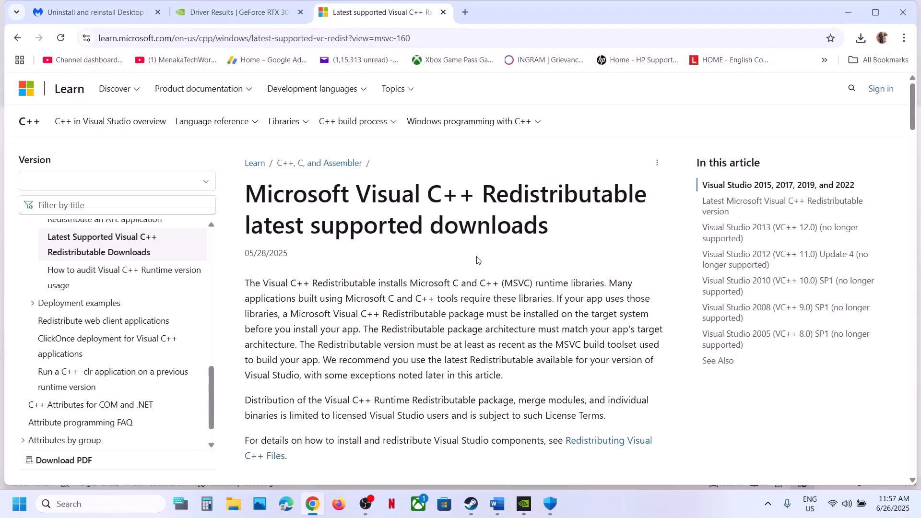
Download the X86 and X64 installers of the latest Microsoft Visual C++ Redistributable version.
scroll(477, 257, down, 3)
scroll(477, 257, down, 8)
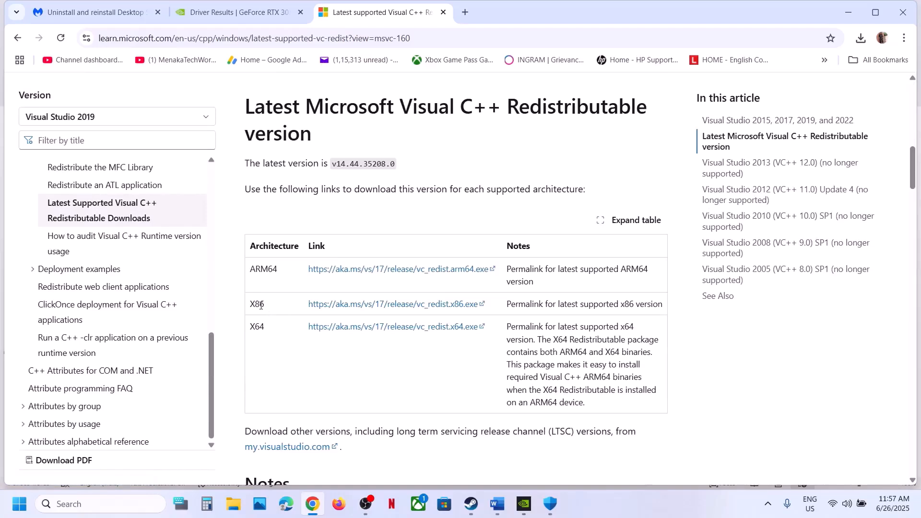
double_click(261, 312)
double_click(261, 327)
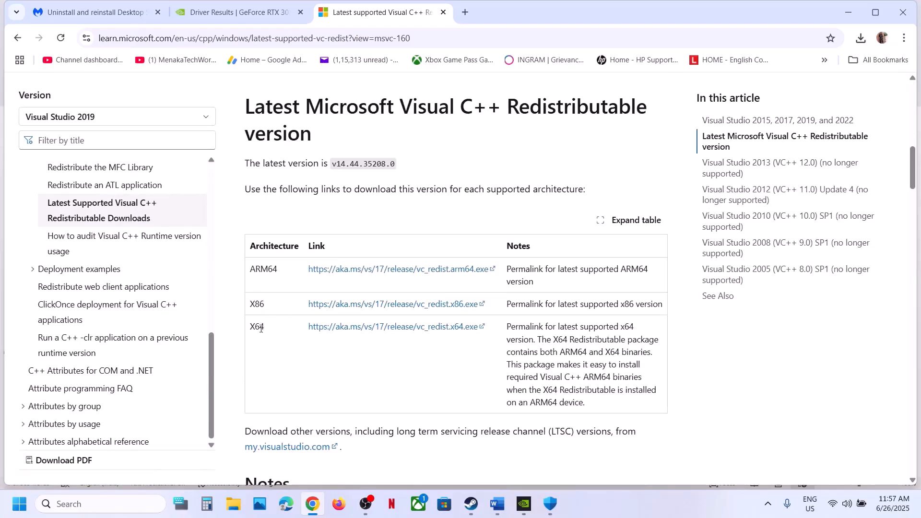
double_click(258, 303)
click(376, 311)
click(408, 327)
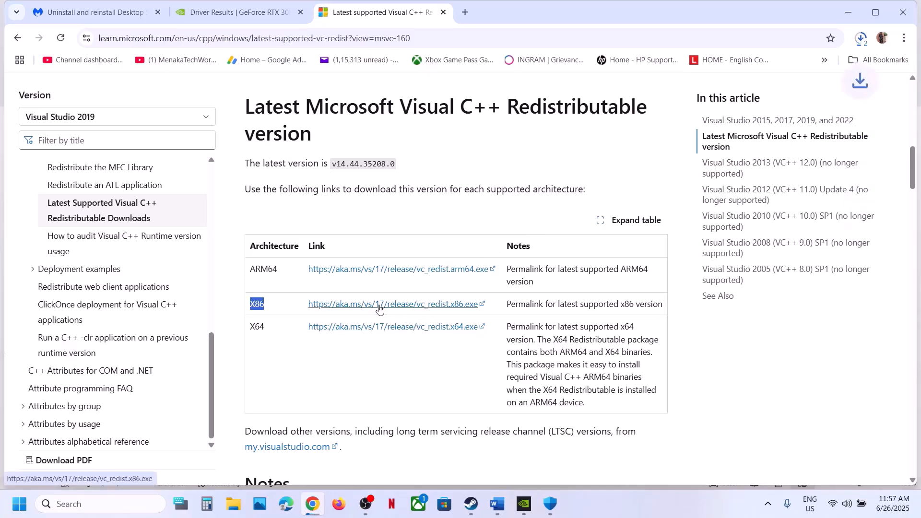
Run the downloaded VC_redist.x86 (31).exe, repair the x86 redistributable and allow it to make changes.
click(859, 41)
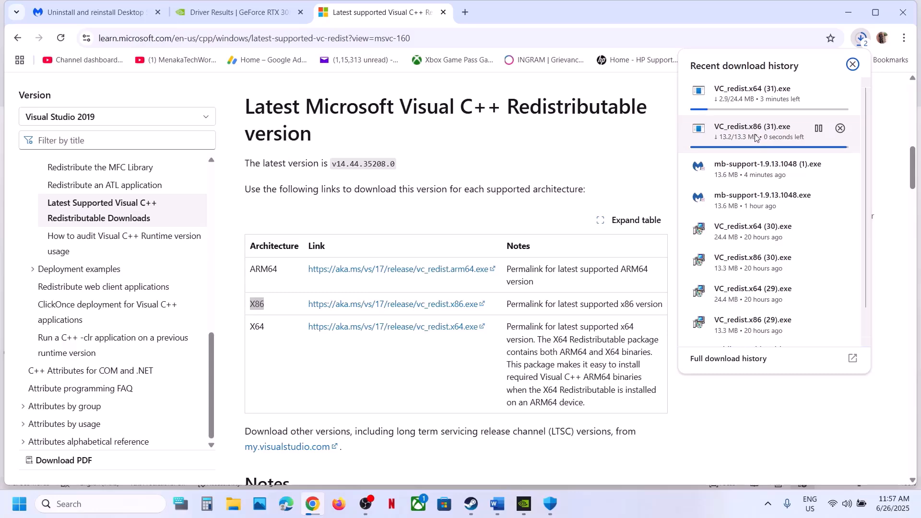
click(755, 138)
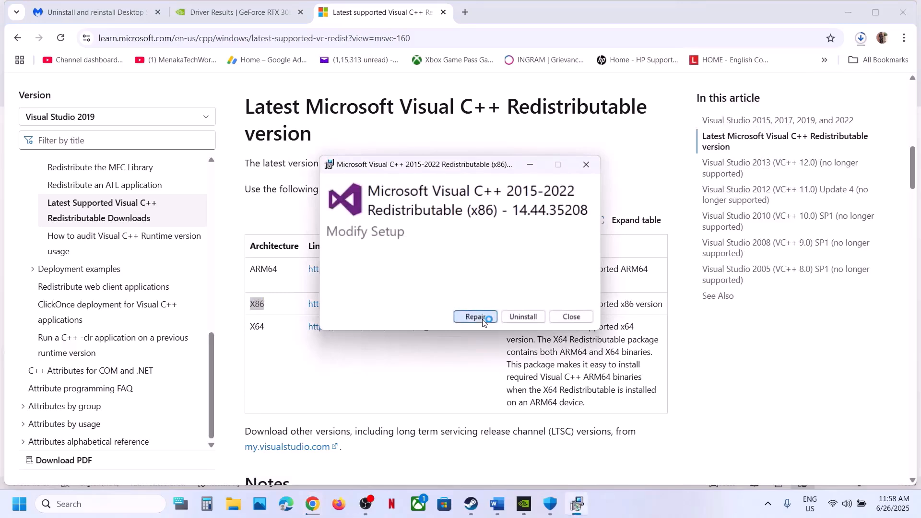
click(471, 311)
click(392, 339)
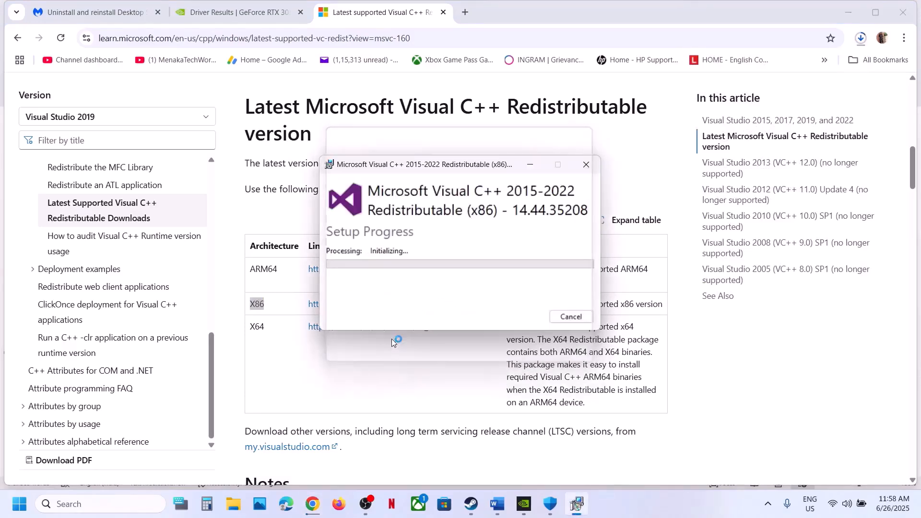
Run the previously downloaded VC_redist.x64 (30).exe, repair the x64 redistributable and allow it to make changes.
click(860, 40)
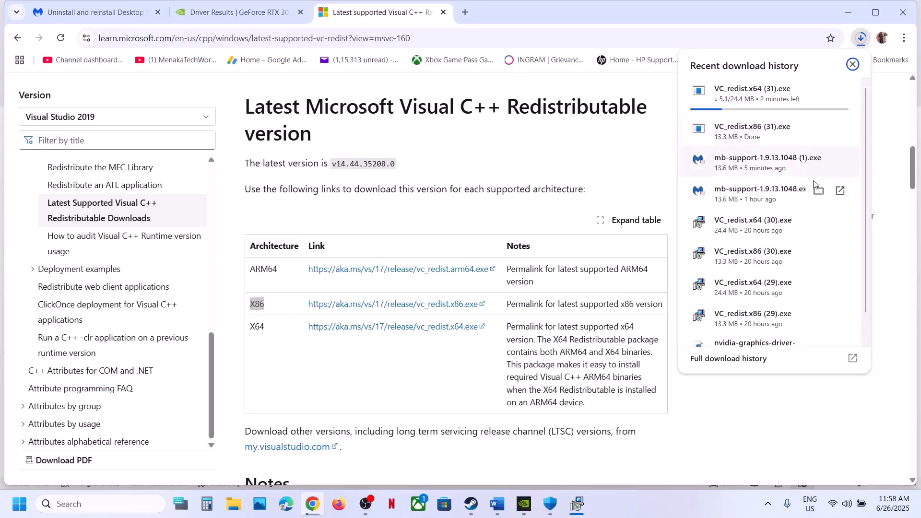
click(764, 229)
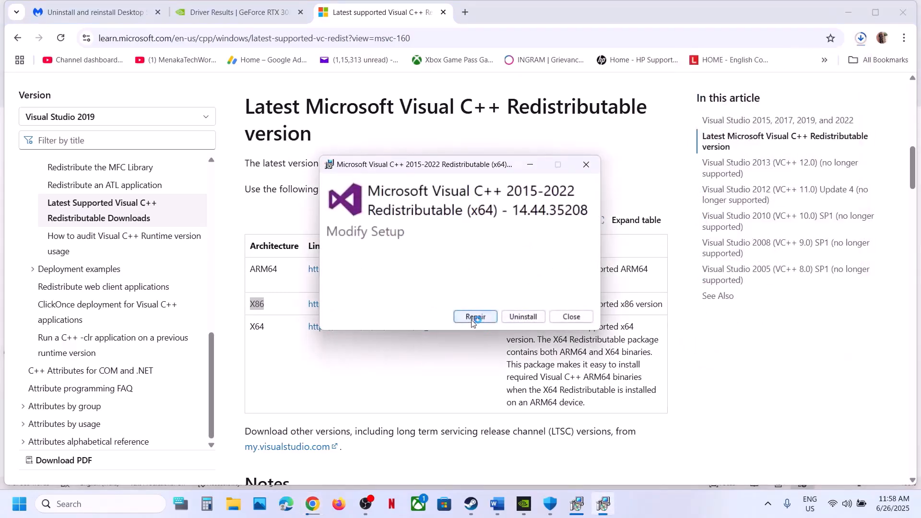
click(473, 321)
click(399, 341)
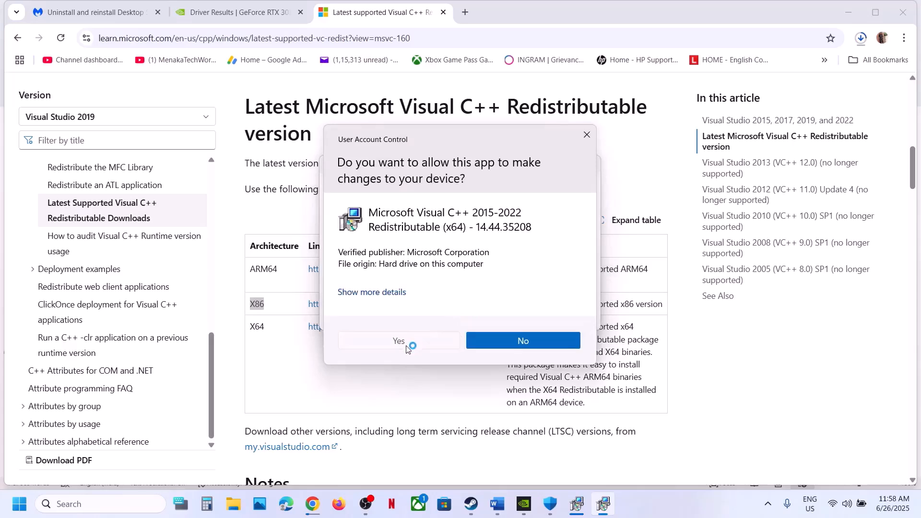
Move the x86 setup window aside and close both the x64 and x86 redistributable setup windows.
click(578, 505)
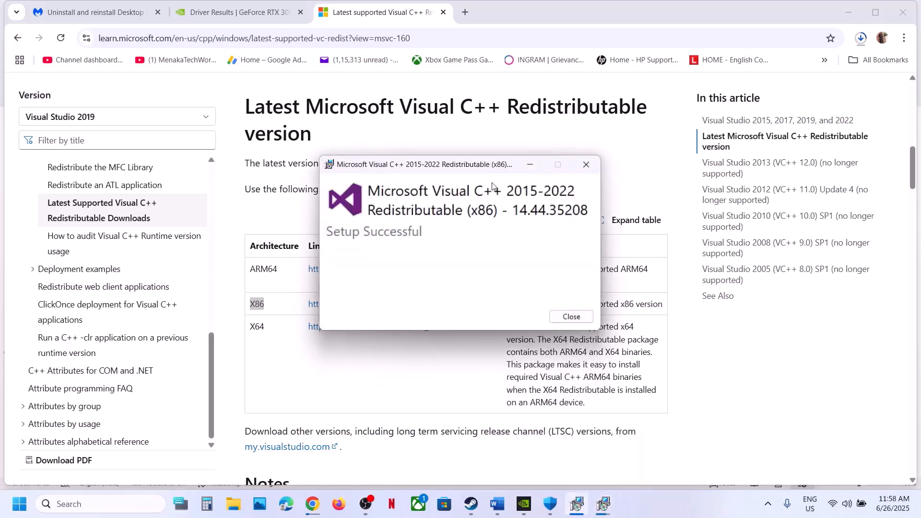
drag(477, 172, 724, 222)
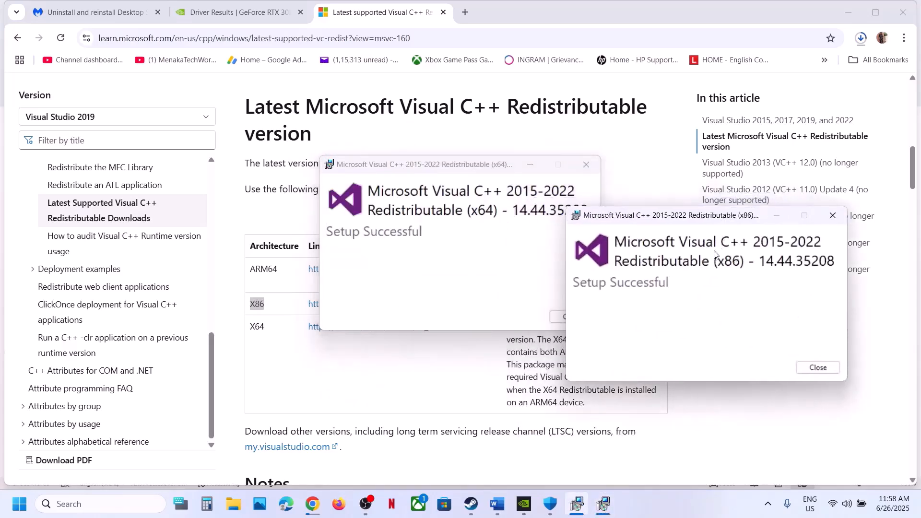
click(556, 316)
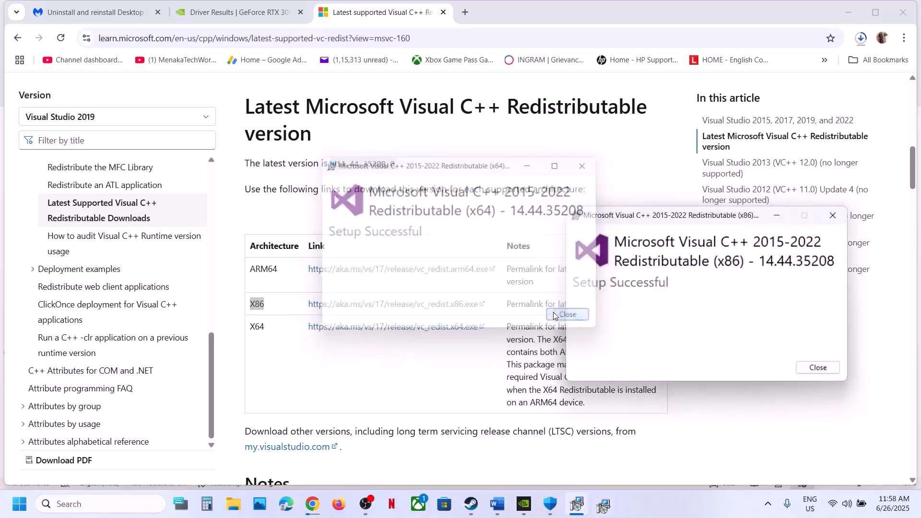
click(798, 367)
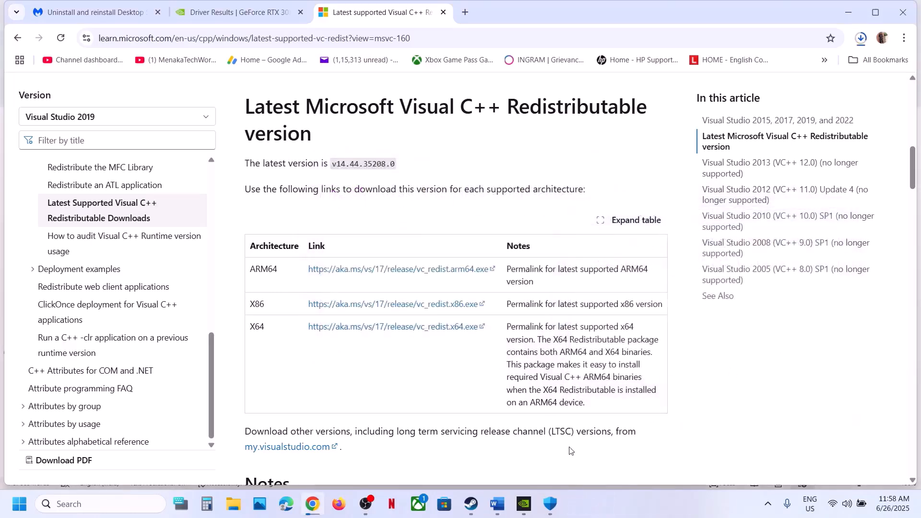
key(super)
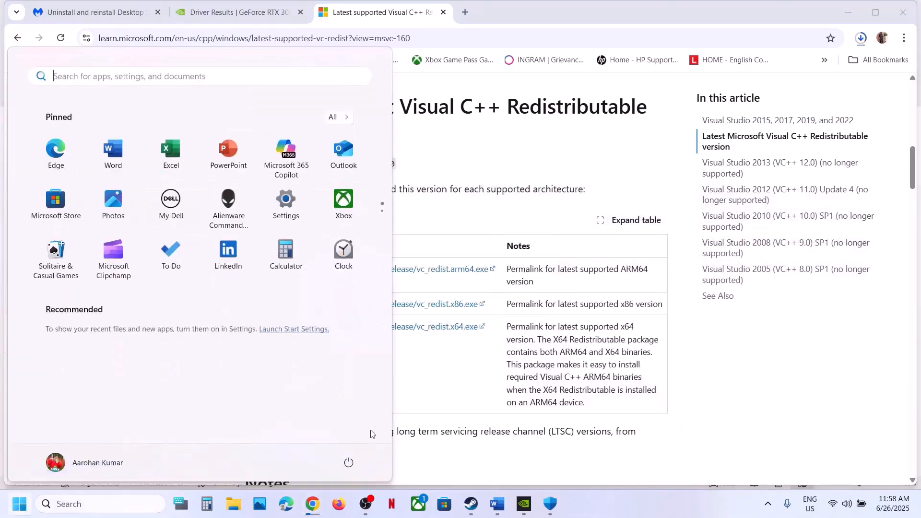
click(355, 466)
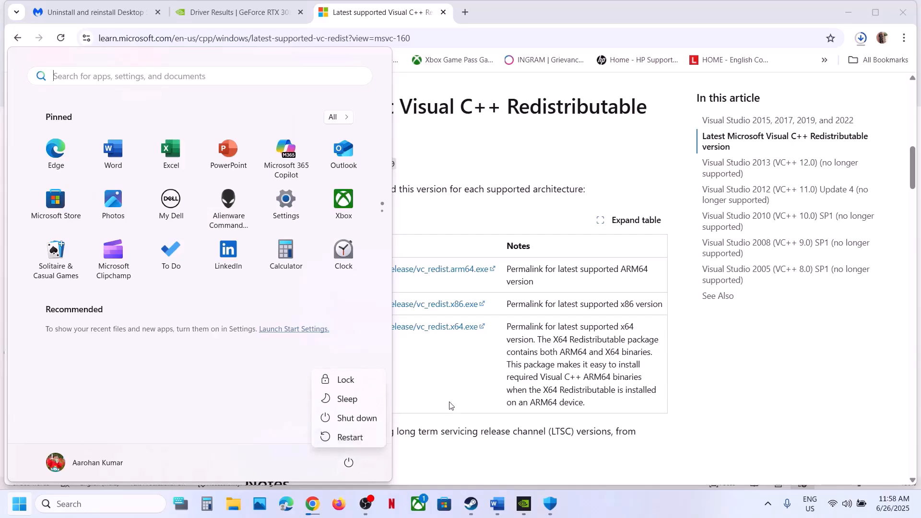
key(Escape)
key(Escape)
Return to the Word notes and read Step 8 on verifying the game files.
click(471, 502)
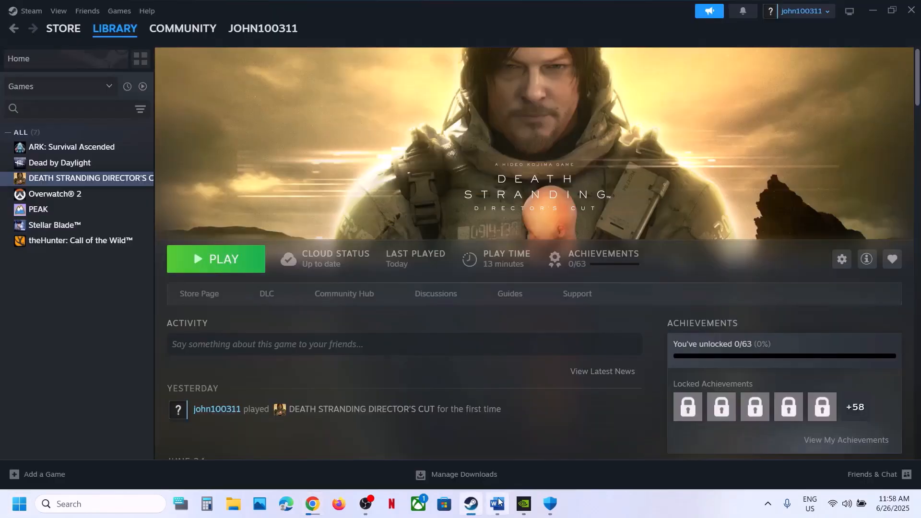
click(498, 502)
scroll(434, 348, down, 4)
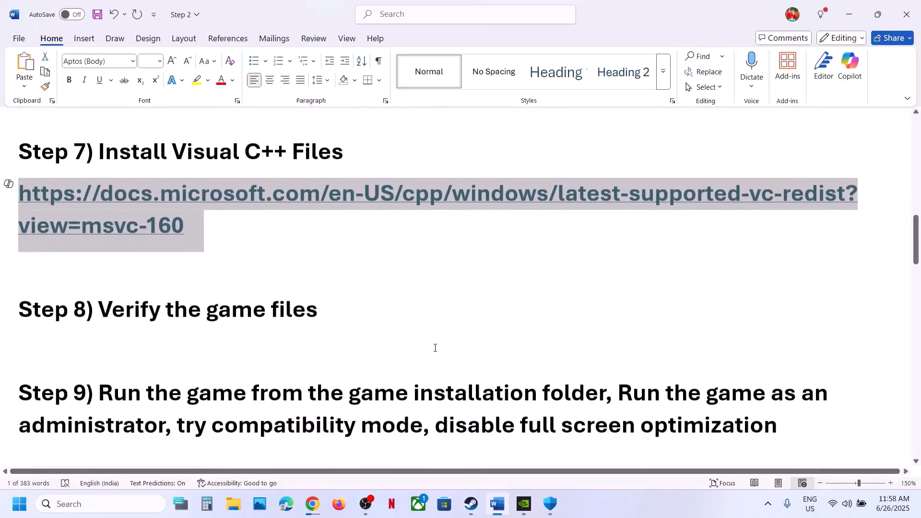
scroll(434, 348, up, 2)
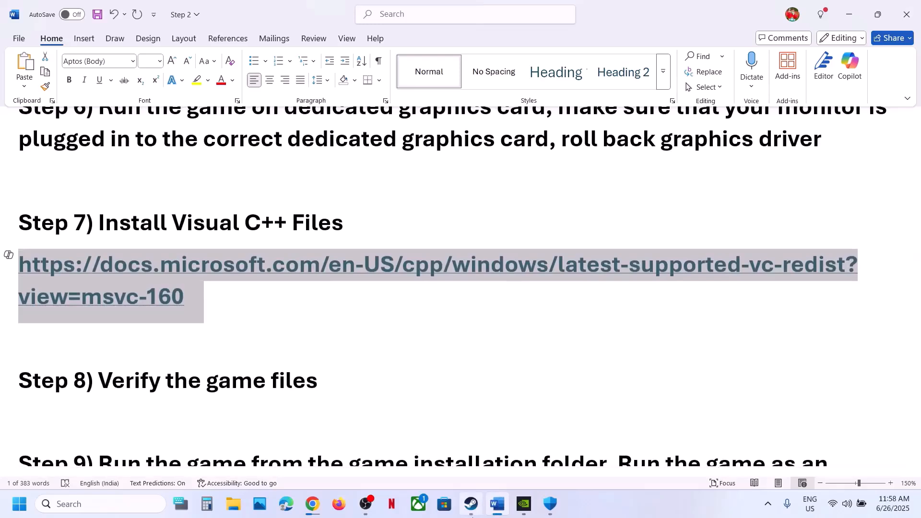
Switch to Steam, view the Installed Files properties of Death Stranding Director's Cut with the integrity verification option, and close the properties.
click(470, 502)
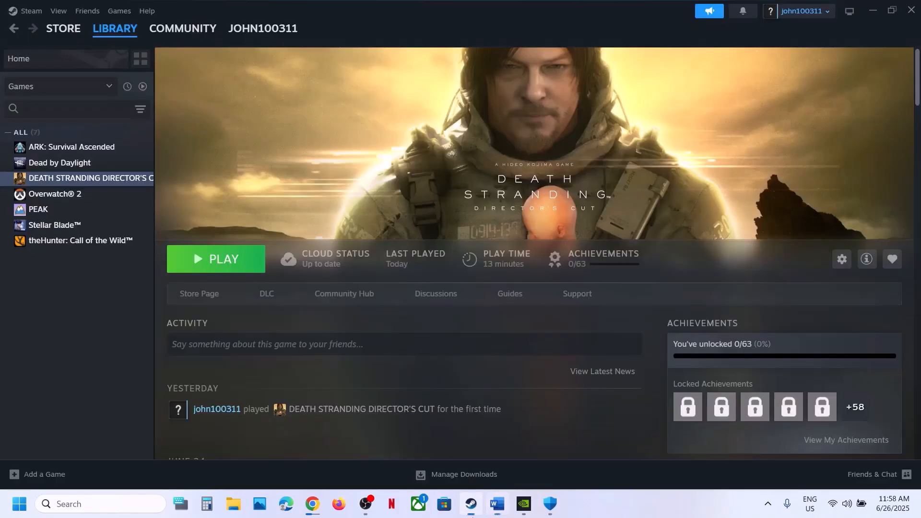
right_click(75, 178)
click(136, 267)
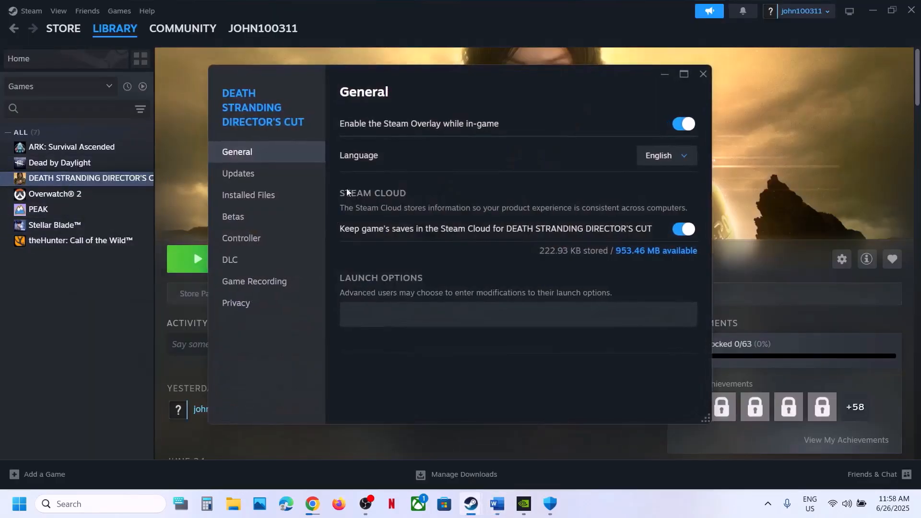
click(279, 197)
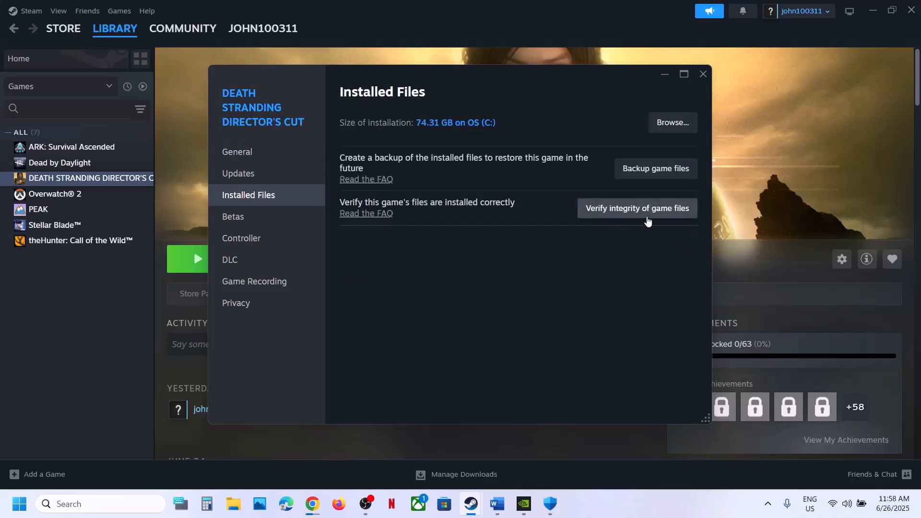
click(703, 74)
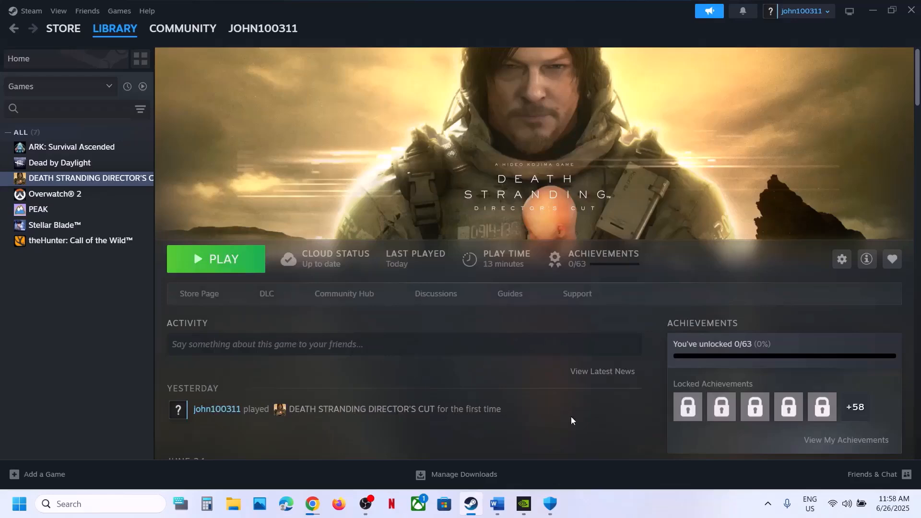
Return to the Word notes and read Step 9 on running the game from its installation folder.
click(497, 503)
scroll(372, 364, down, 3)
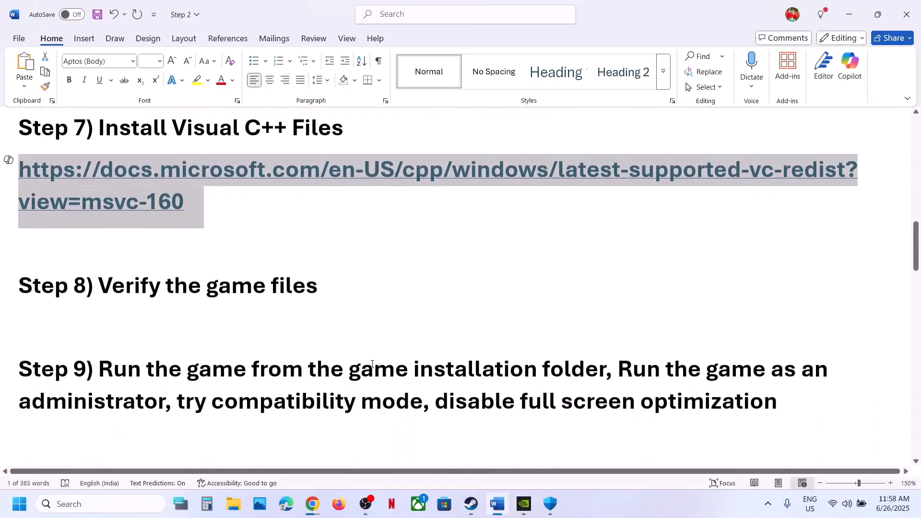
drag(213, 364, 605, 359)
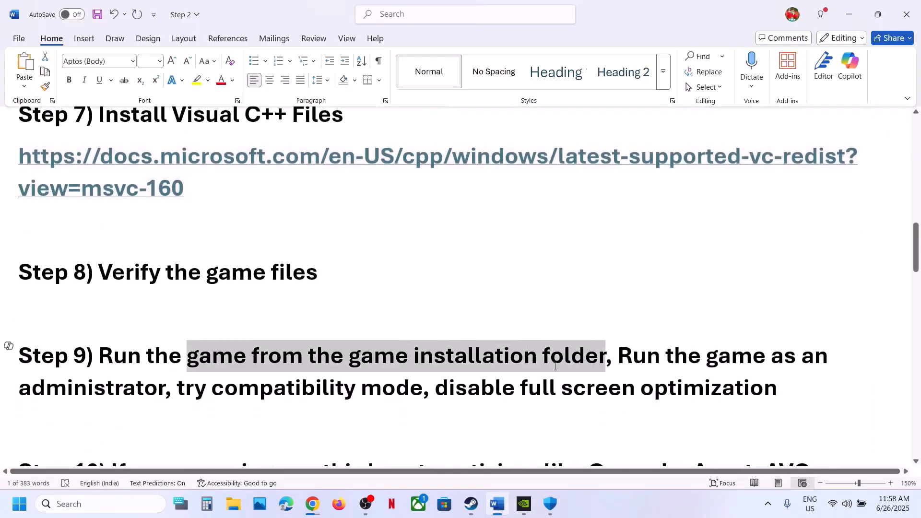
Switch to Steam and browse the local files of Death Stranding Director's Cut.
click(470, 504)
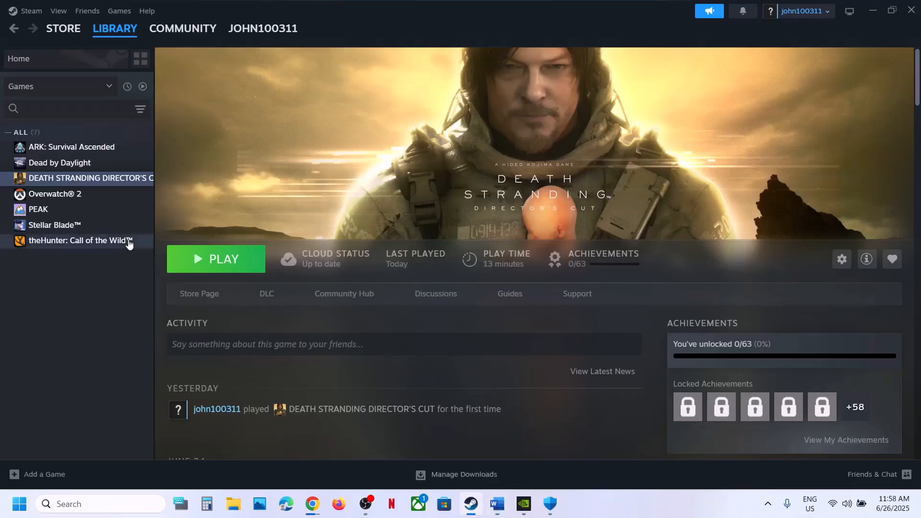
mouse_move(138, 255)
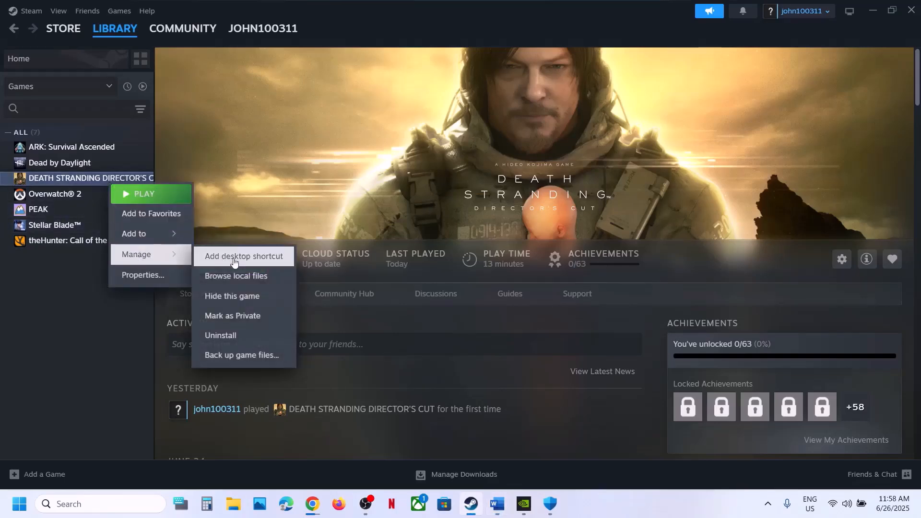
click(244, 274)
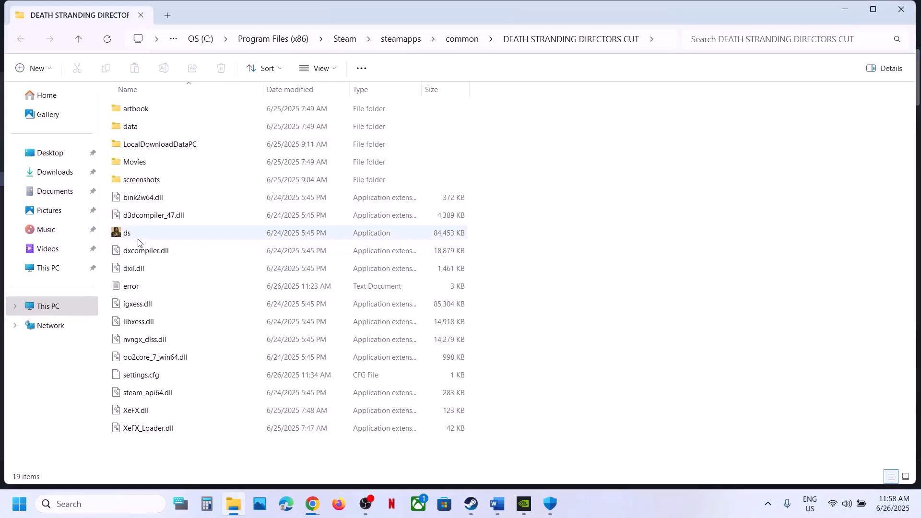
Set the ds application in the game folder to run as an administrator and save the compatibility settings.
click(168, 235)
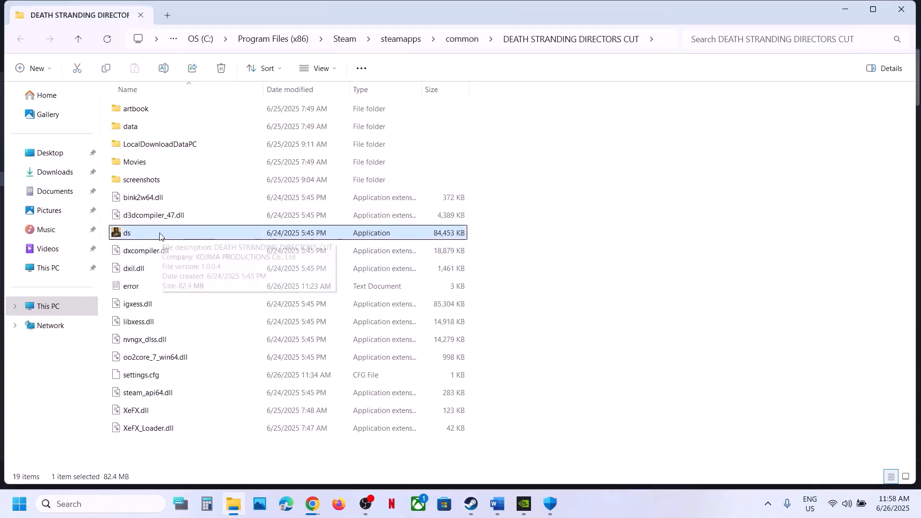
right_click(161, 239)
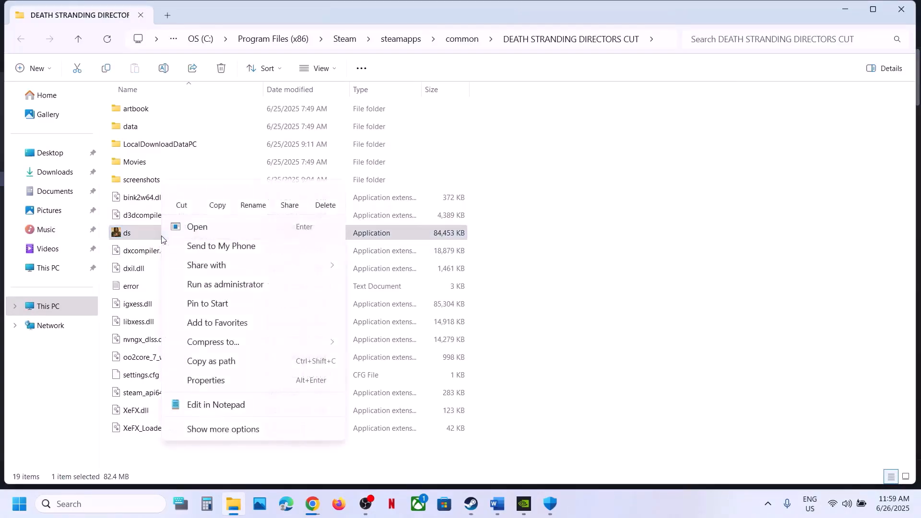
click(217, 387)
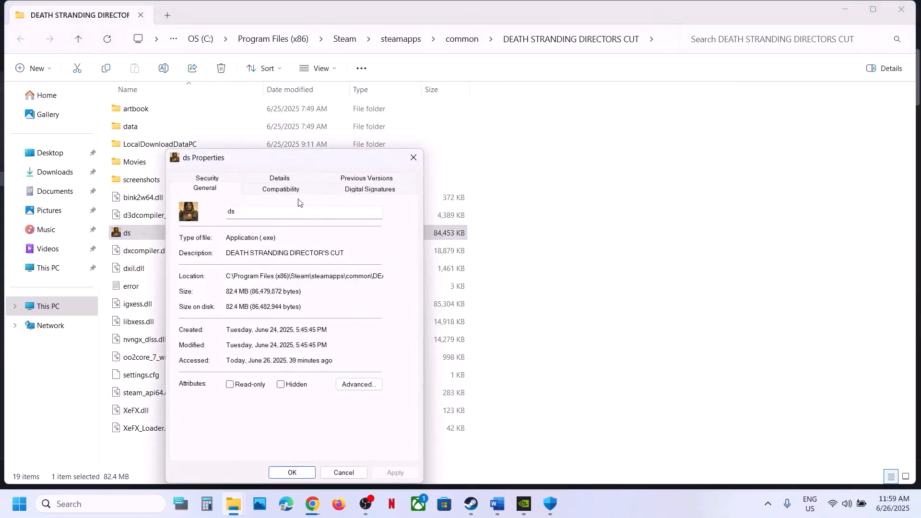
click(288, 194)
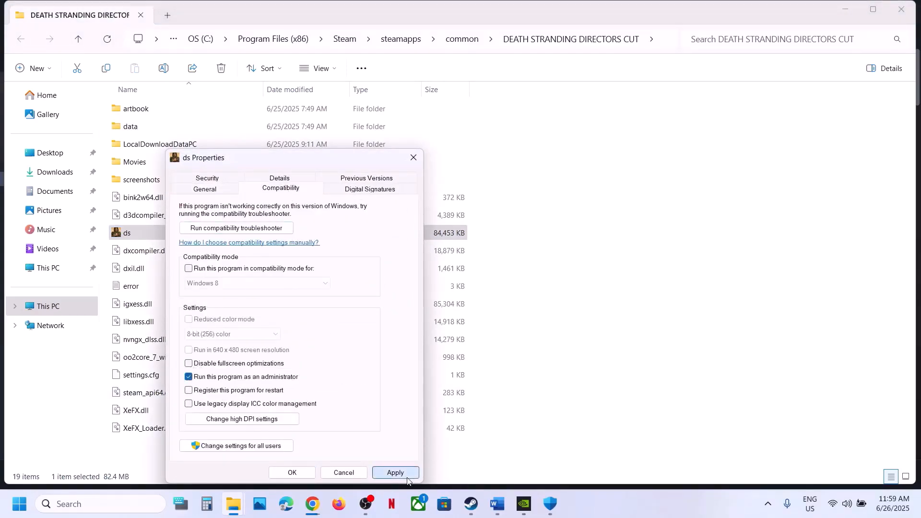
click(293, 473)
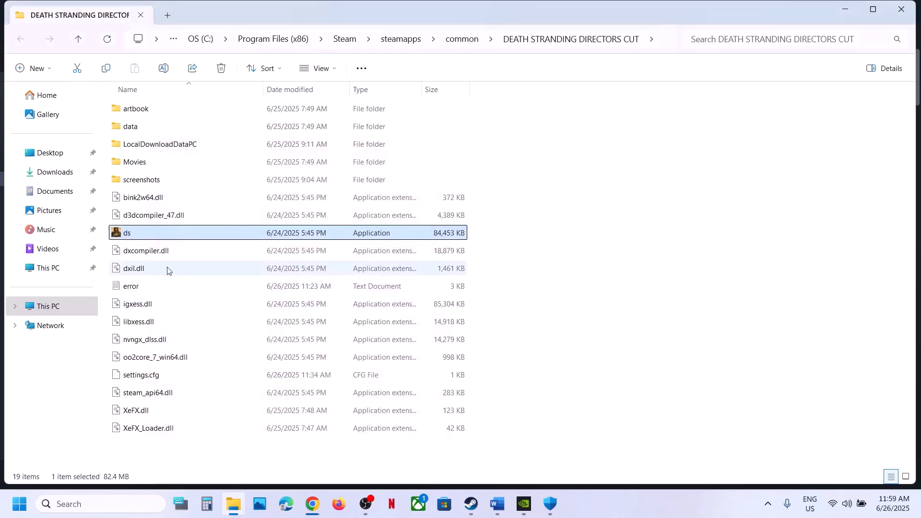
Enable compatibility mode for Windows 8 in the ds application's properties and apply it.
right_click(168, 237)
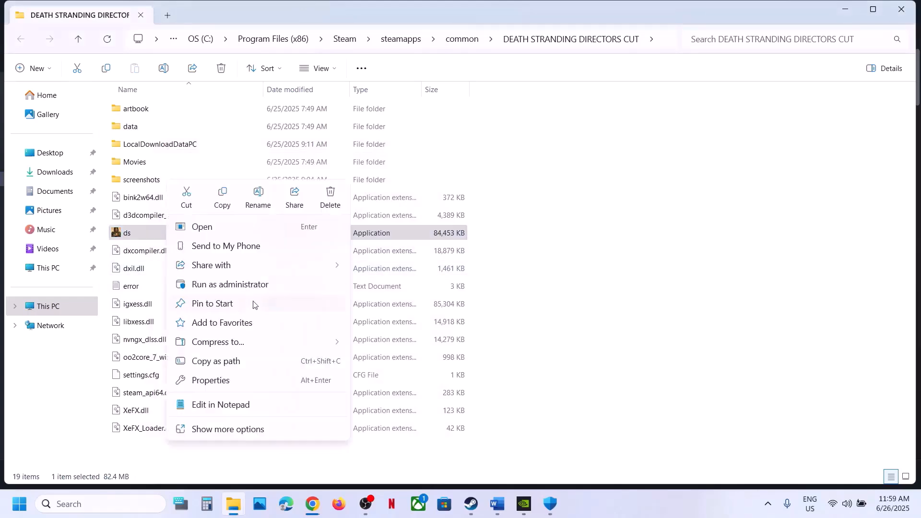
click(211, 380)
click(290, 190)
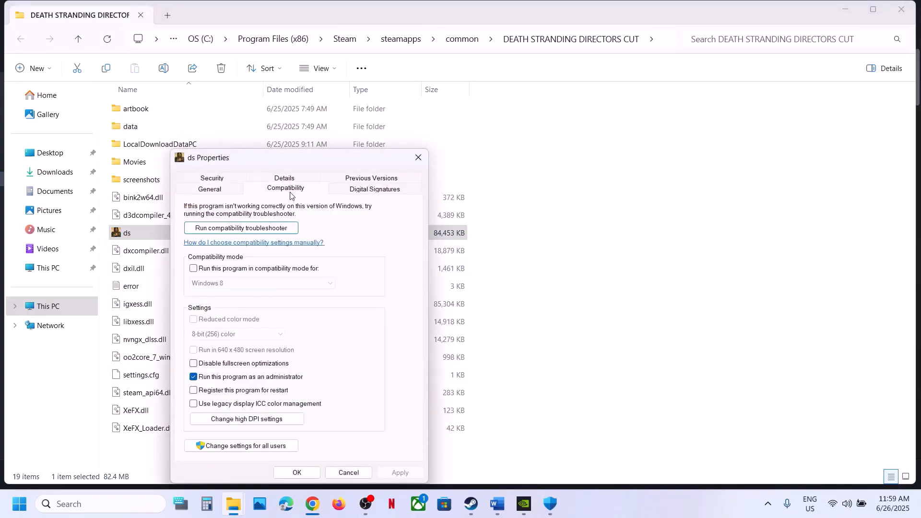
click(197, 270)
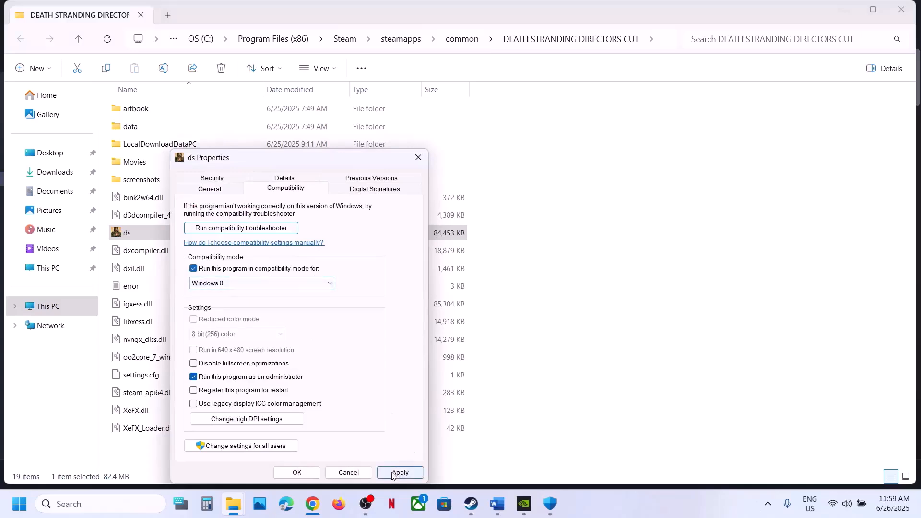
click(393, 474)
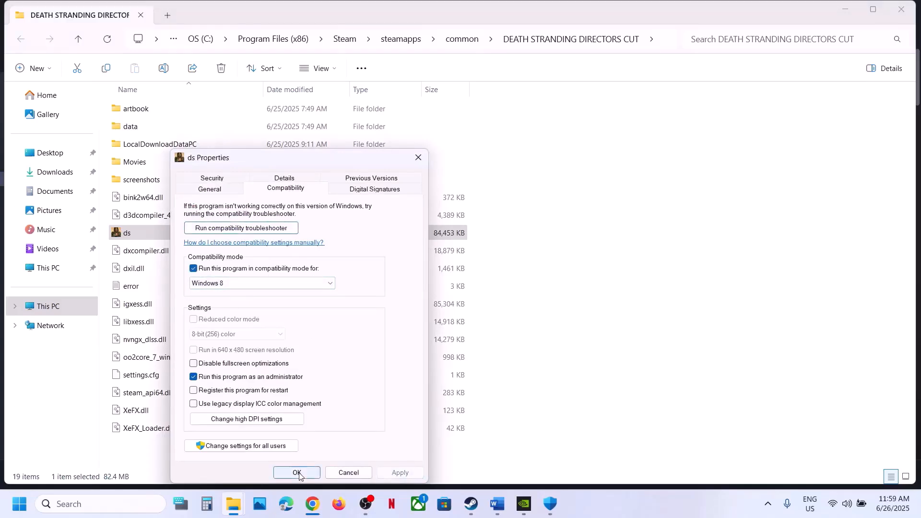
Change the ds compatibility mode to Windows 7, disable fullscreen optimizations, and save the settings.
click(257, 283)
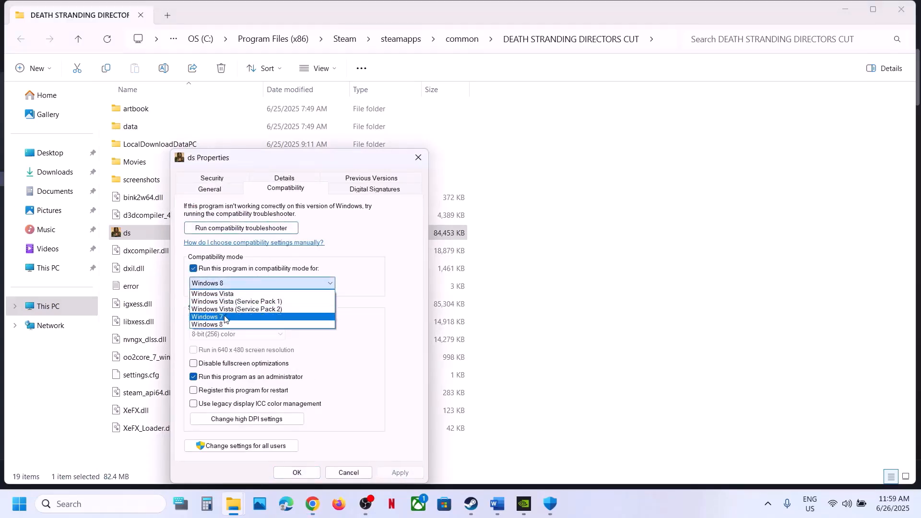
click(225, 317)
click(403, 473)
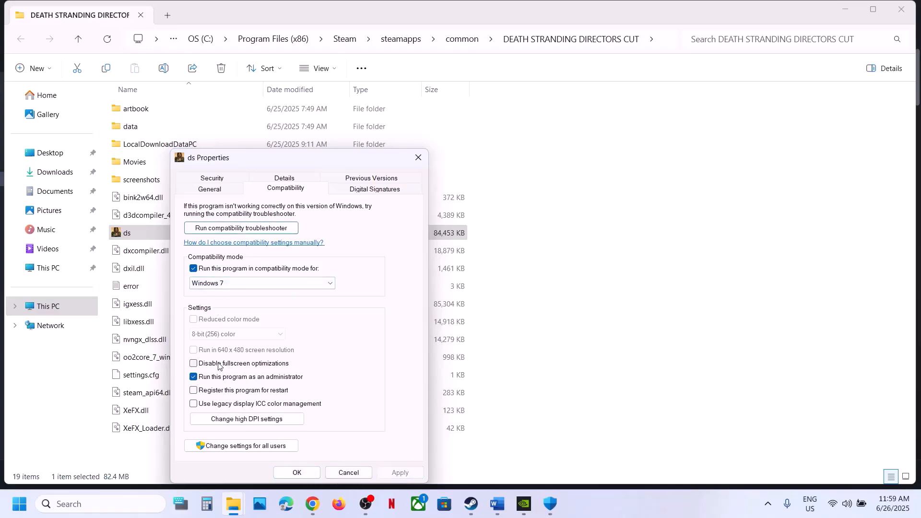
click(401, 472)
click(297, 476)
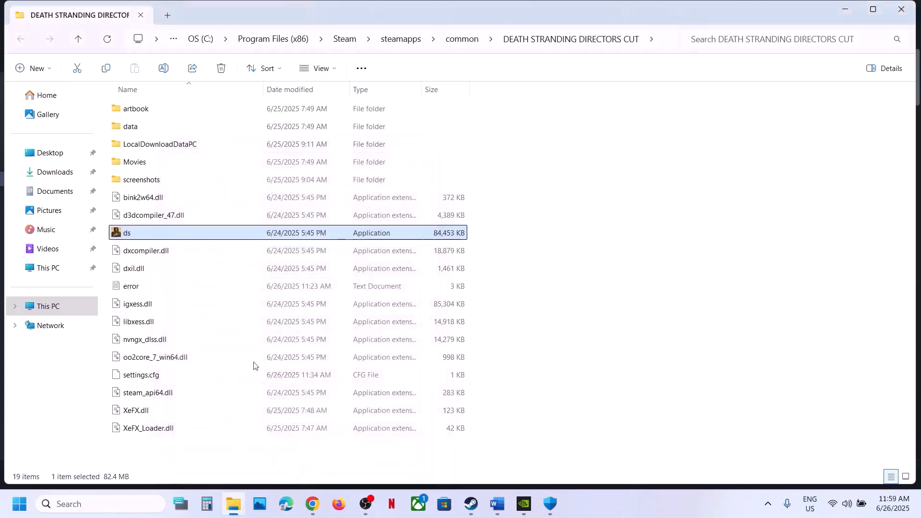
Turn off compatibility mode, disabled fullscreen optimizations and run as administrator for ds, save the settings, and close the game folder.
right_click(138, 243)
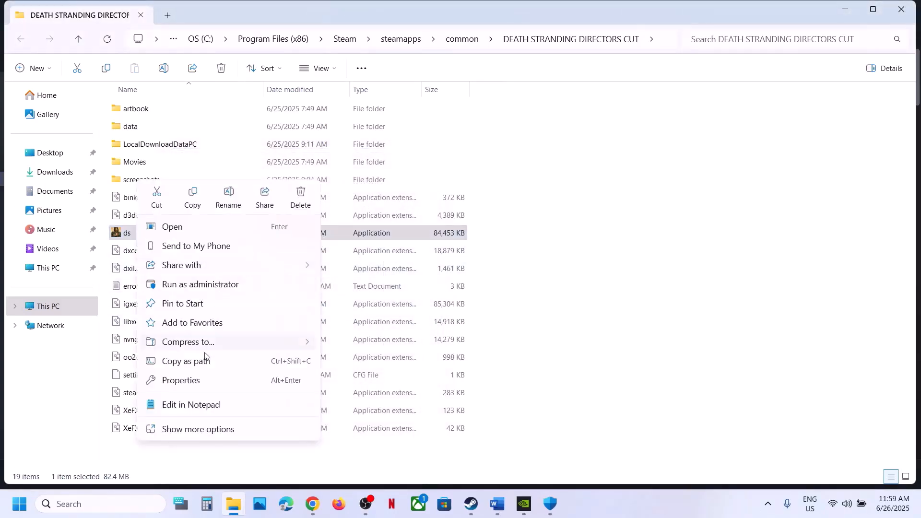
click(186, 380)
click(255, 194)
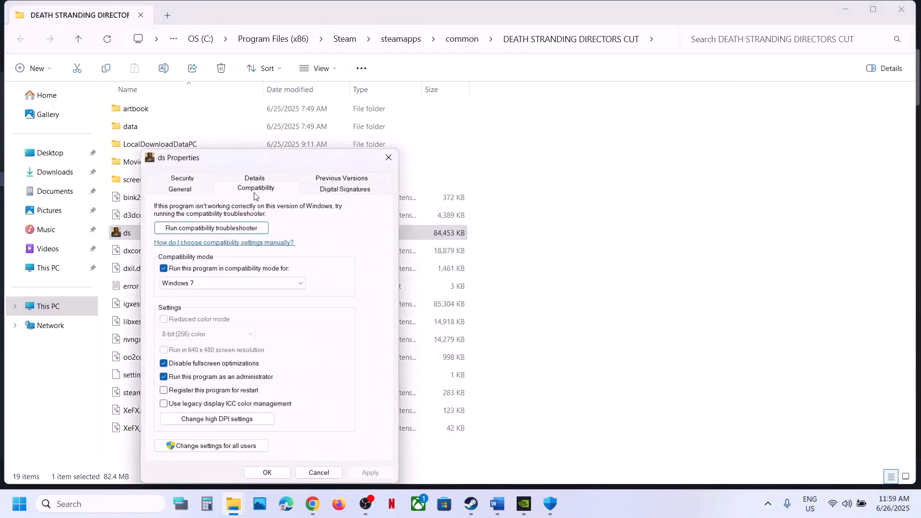
click(164, 270)
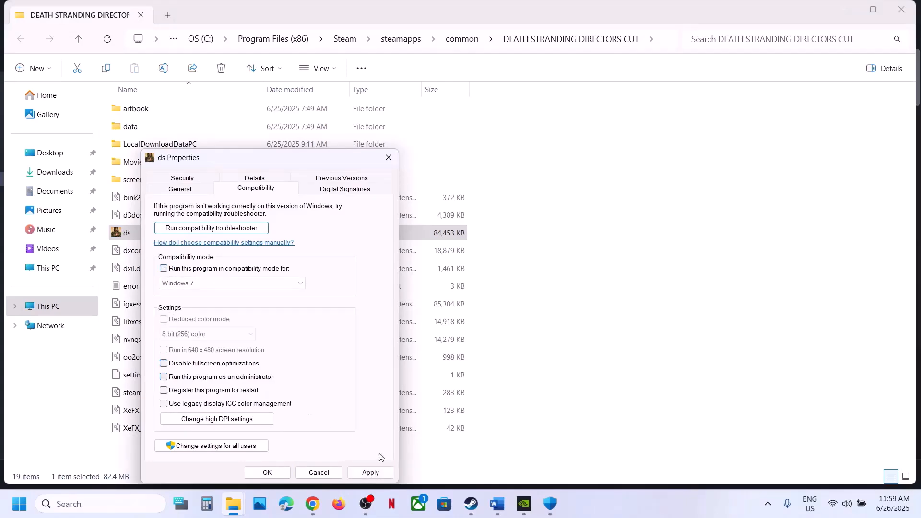
click(370, 473)
click(267, 473)
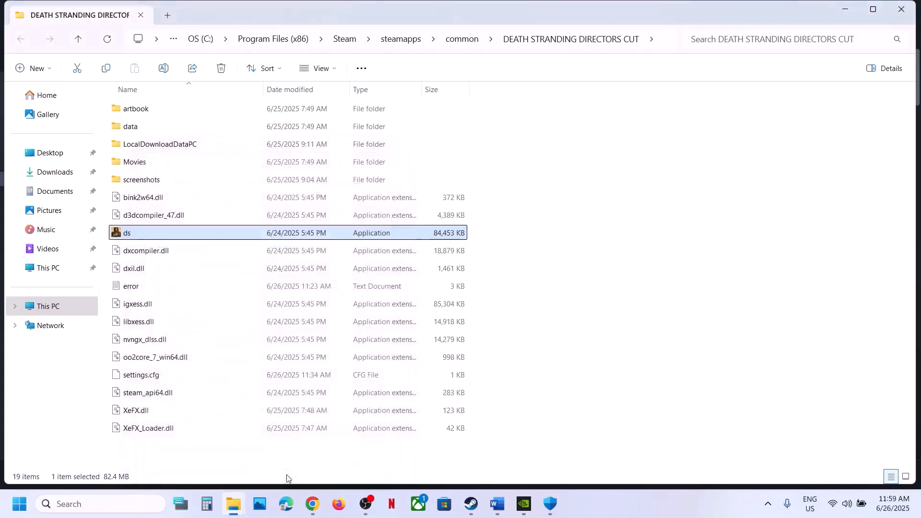
click(902, 9)
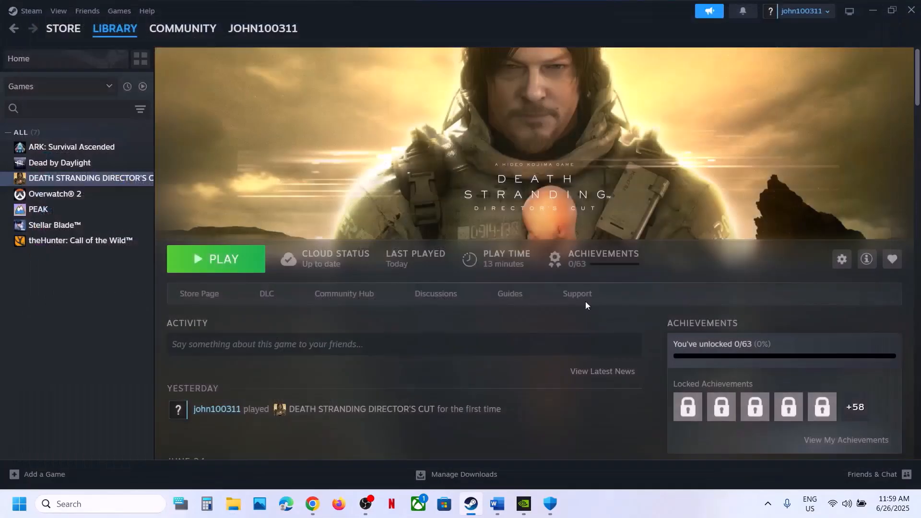
Return to the Word notes and read Step 10 on allowing the game exe through antivirus programs.
mouse_move(510, 491)
click(512, 451)
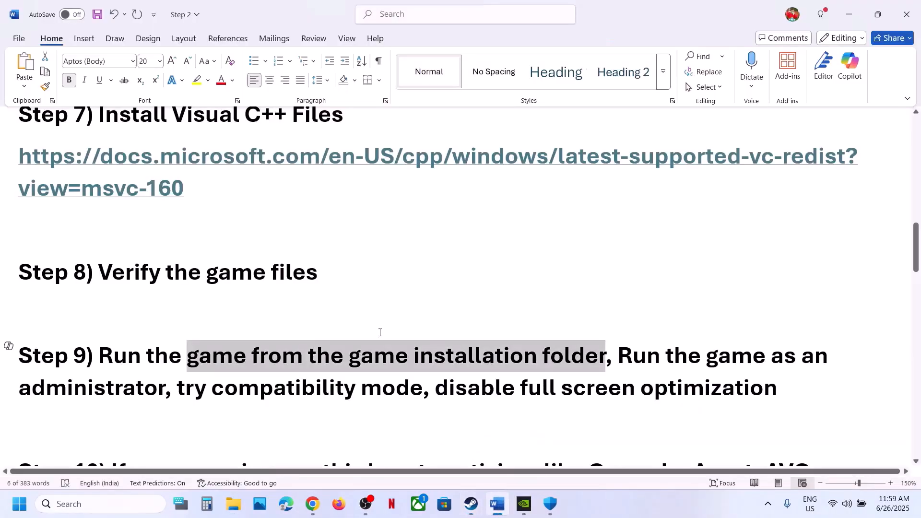
scroll(378, 331, down, 5)
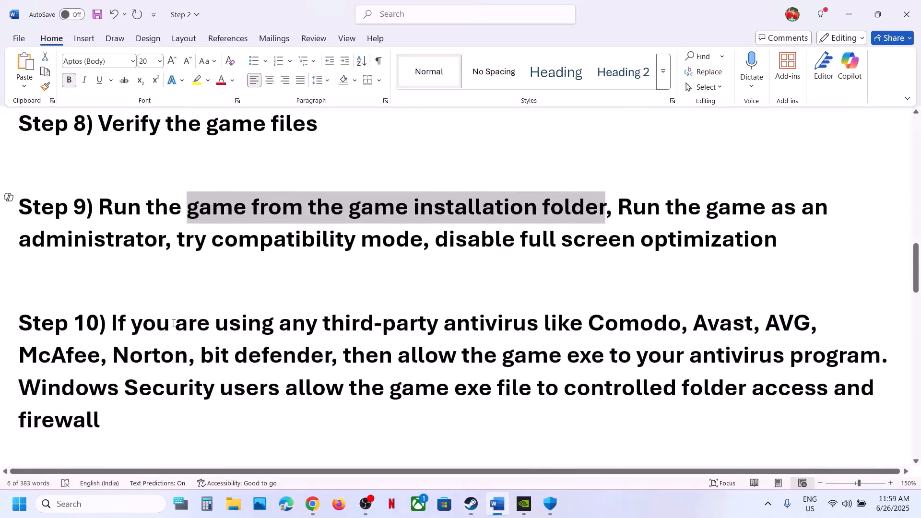
drag(173, 324, 614, 337)
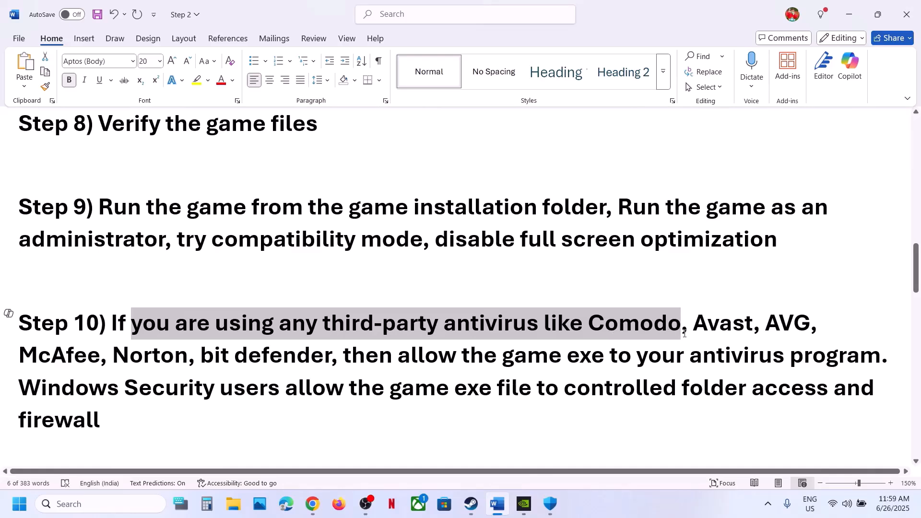
drag(685, 332, 585, 363)
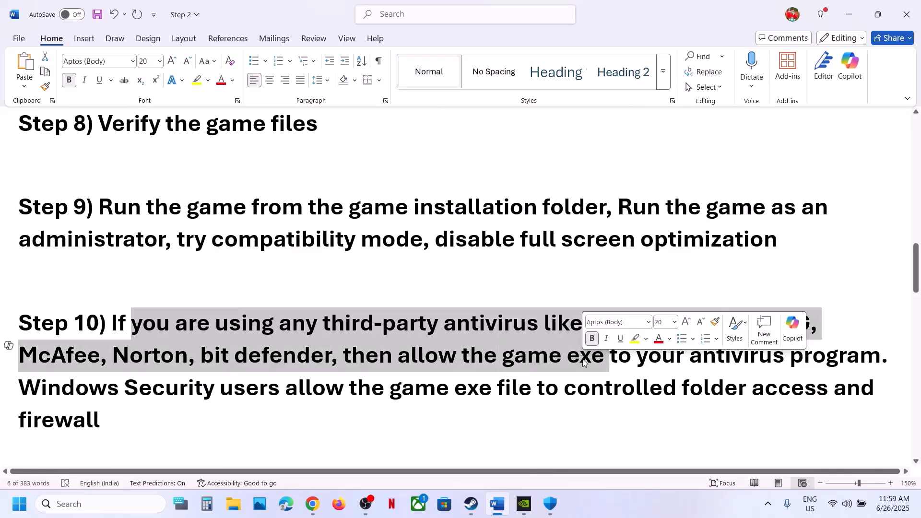
Highlight the antivirus exception advice in Step 10 and open Virus & threat protection in Windows Security from the Settings app.
click(583, 363)
drag(488, 362, 880, 357)
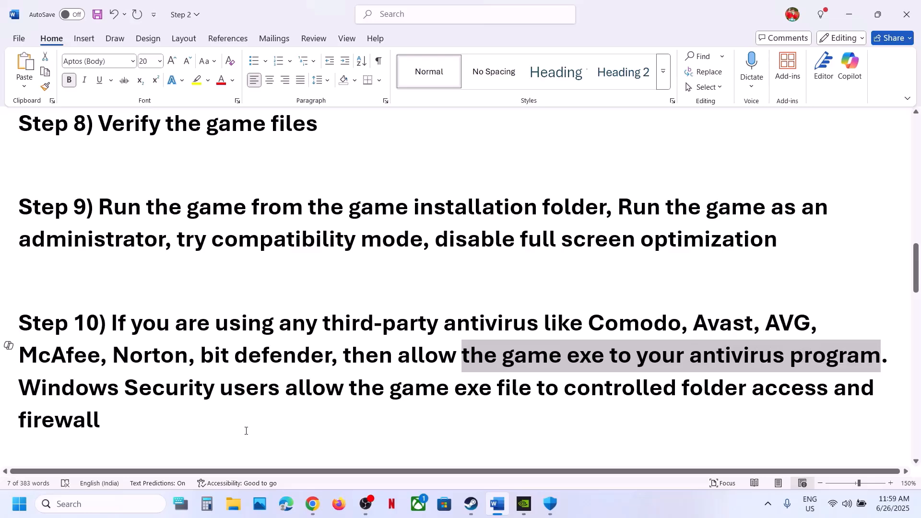
key(super+i)
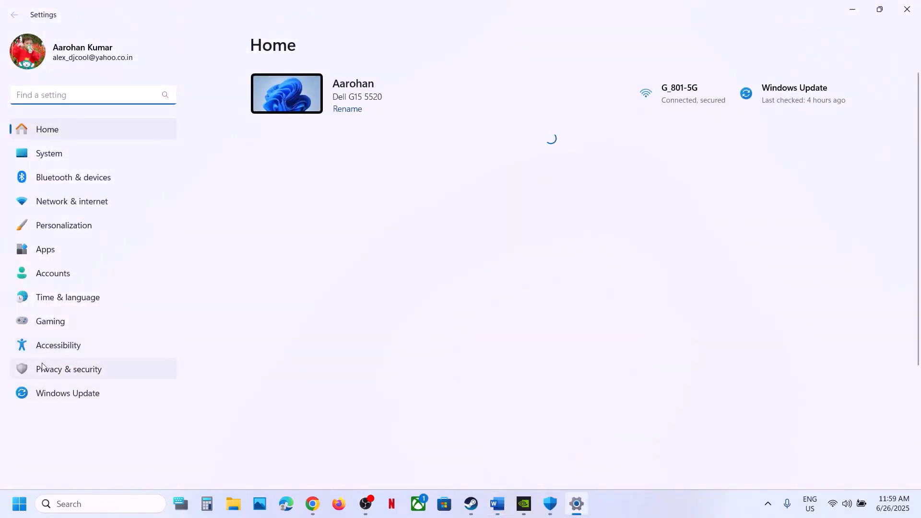
click(43, 367)
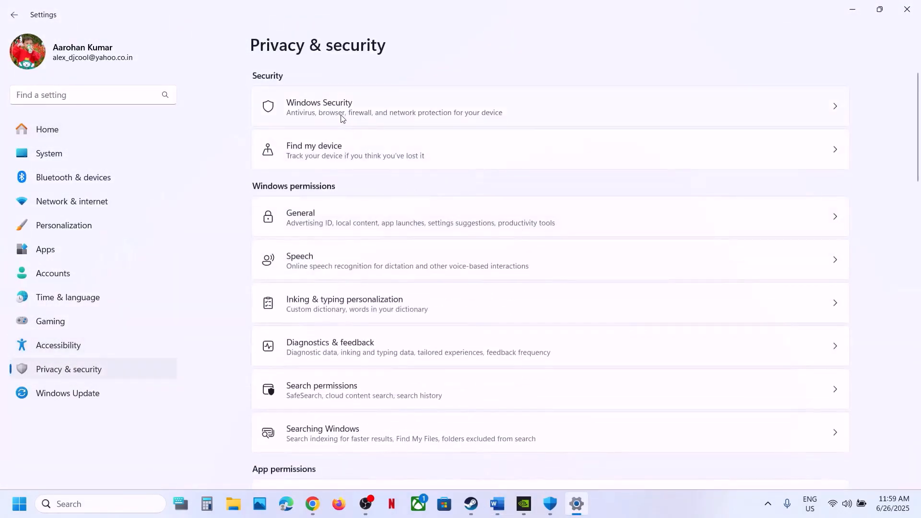
click(342, 119)
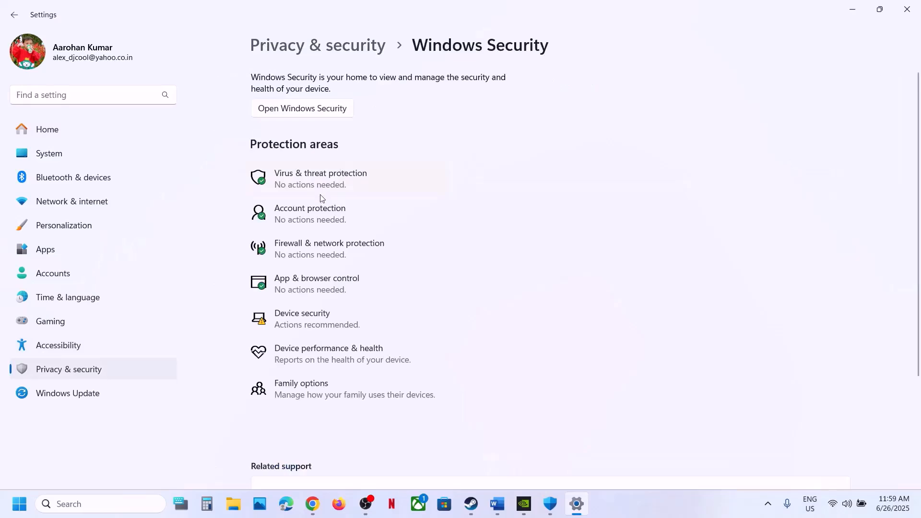
click(315, 188)
Open the ransomware protection page for allowing apps through Controlled folder access and approve the elevation request.
scroll(314, 187, down, 3)
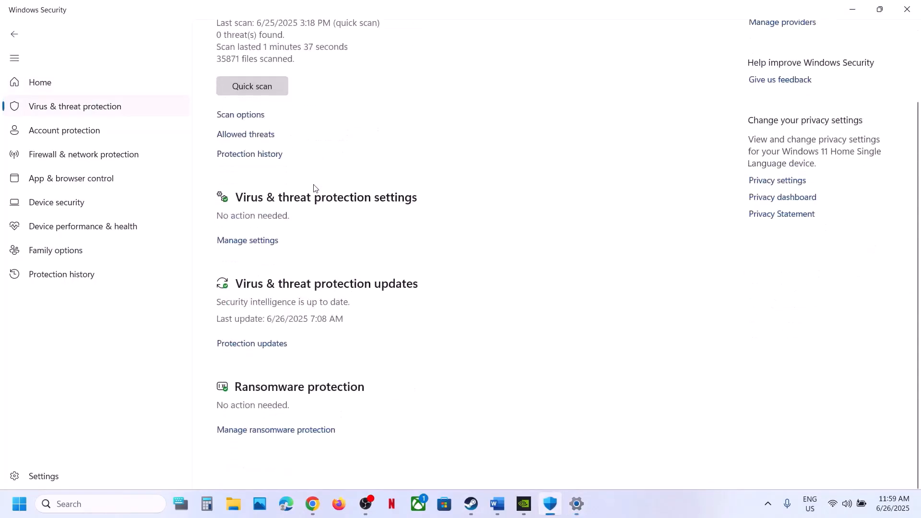
click(258, 446)
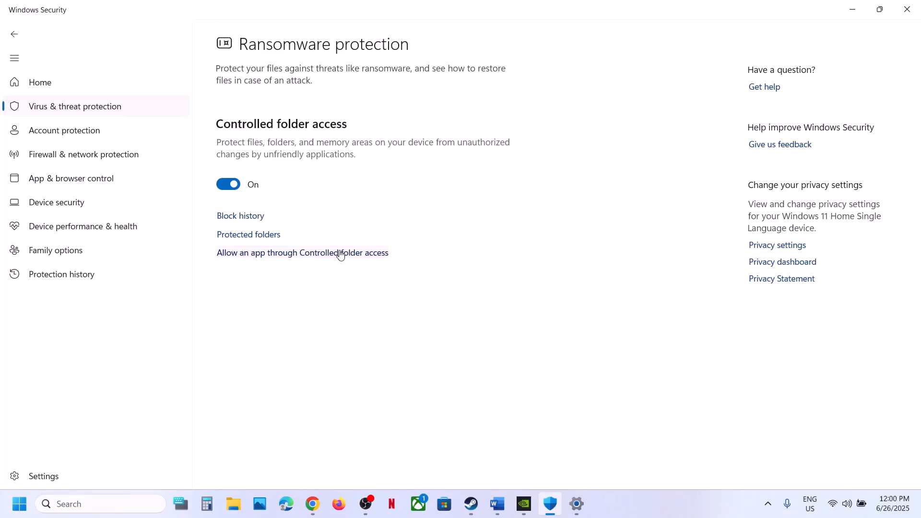
click(316, 256)
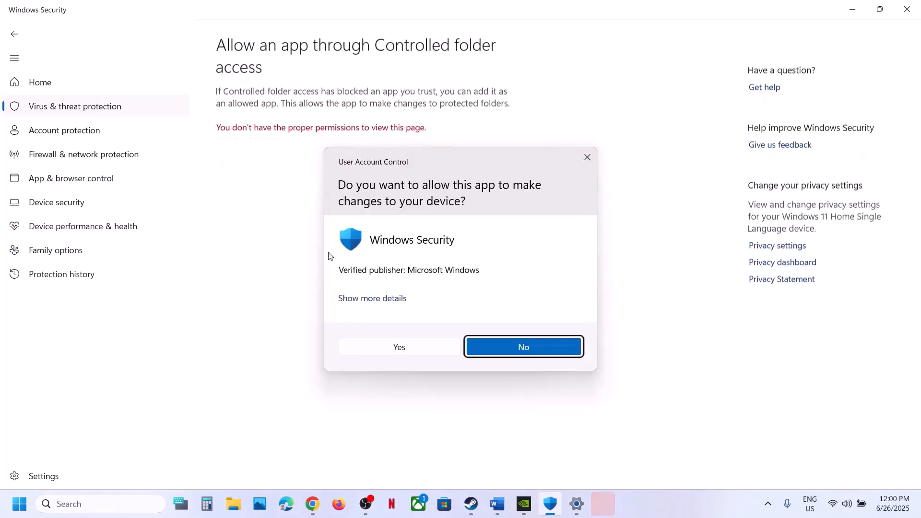
click(420, 351)
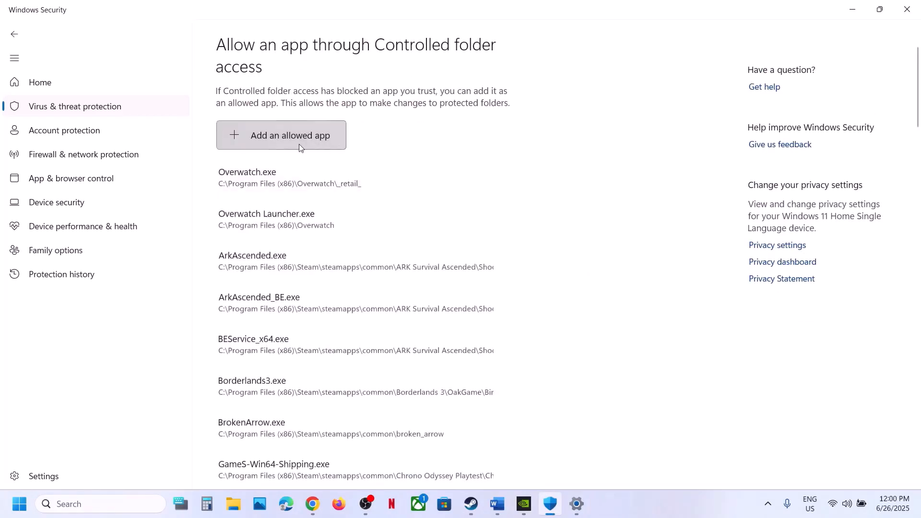
Add the ds application from the DEATH STRANDING DIRECTORS CUT folder to the apps allowed through Controlled folder access.
click(299, 144)
click(277, 183)
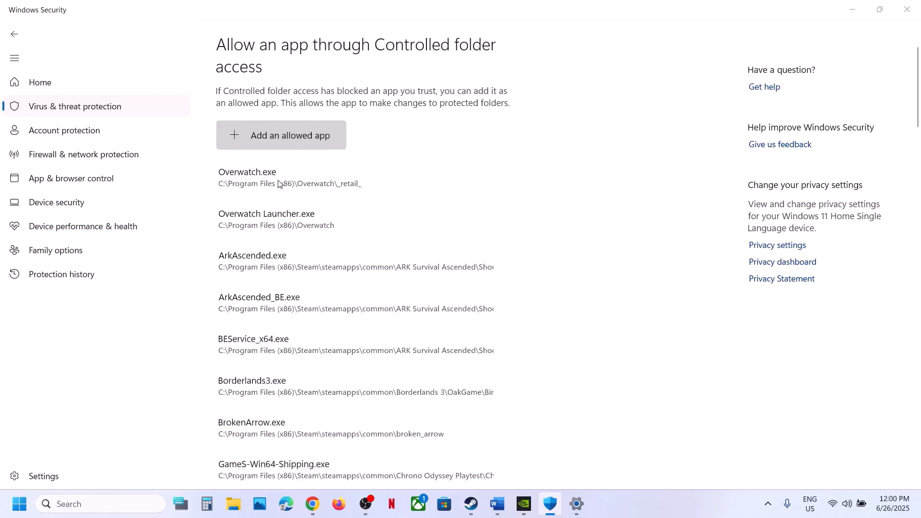
click(152, 185)
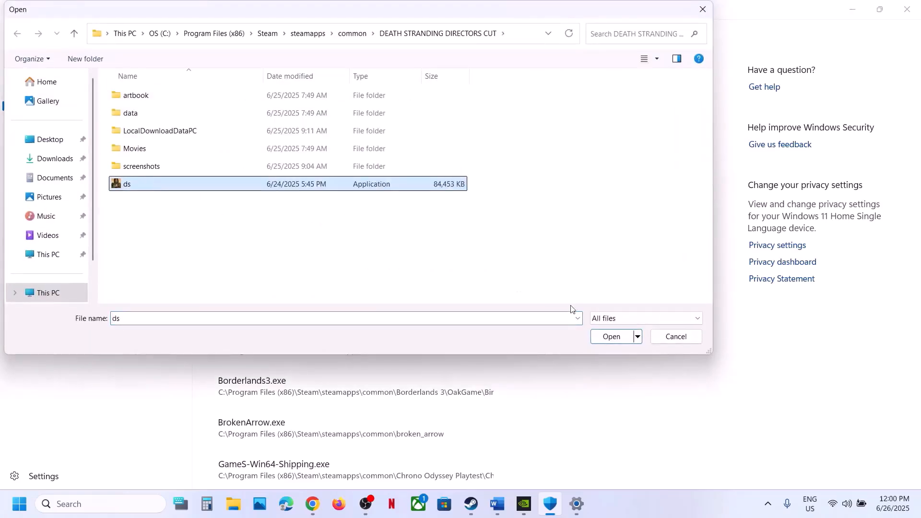
click(600, 336)
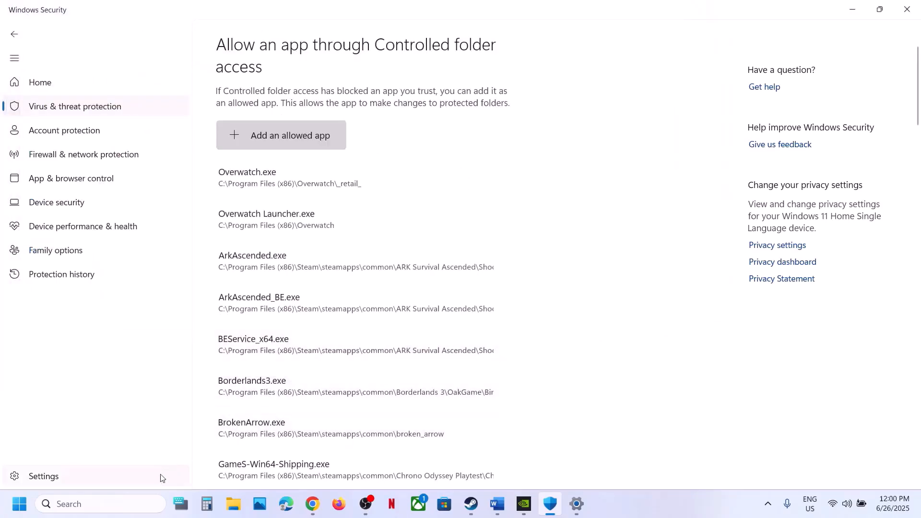
Switch to Control Panel, open the list of apps allowed through Windows Defender Firewall and unlock its settings for changes.
click(125, 504)
text(control)
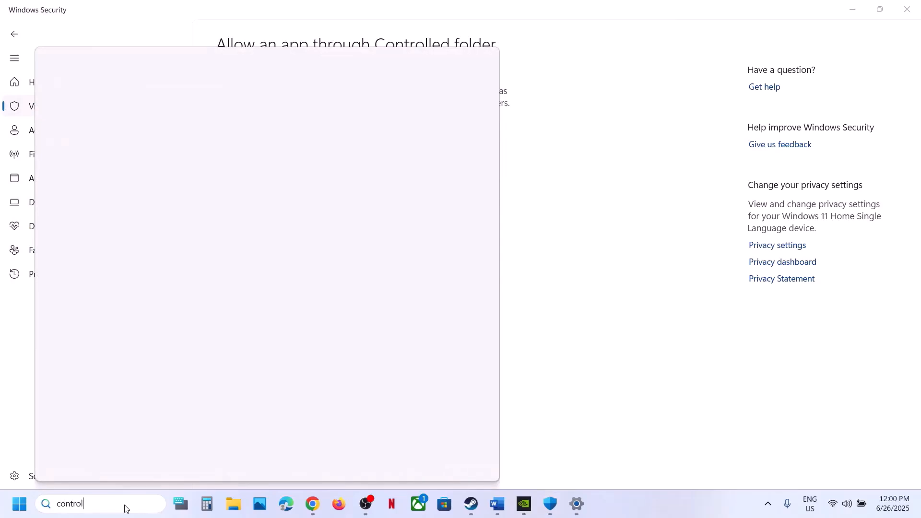
key(Return)
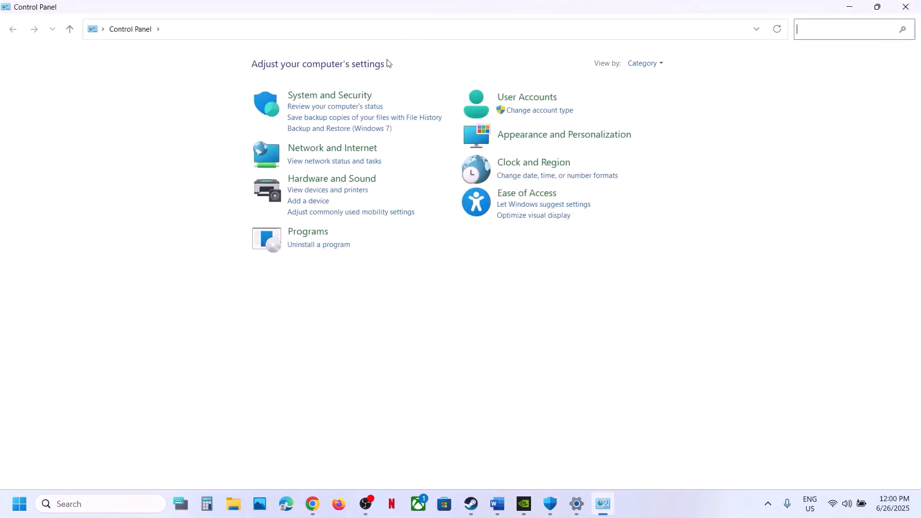
click(342, 96)
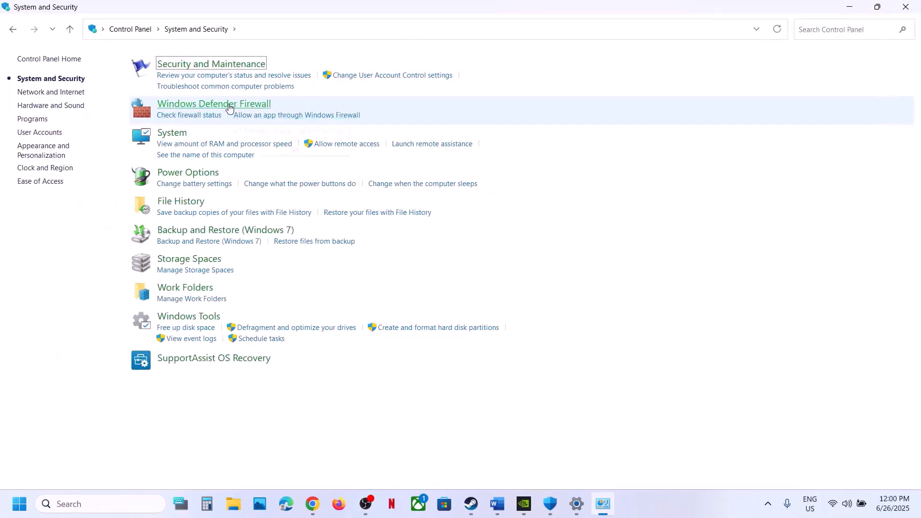
click(189, 116)
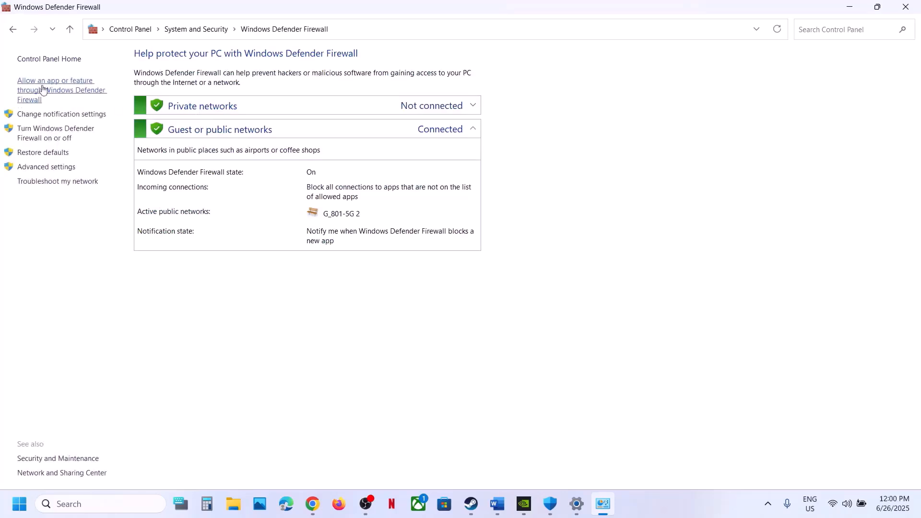
click(58, 88)
click(601, 92)
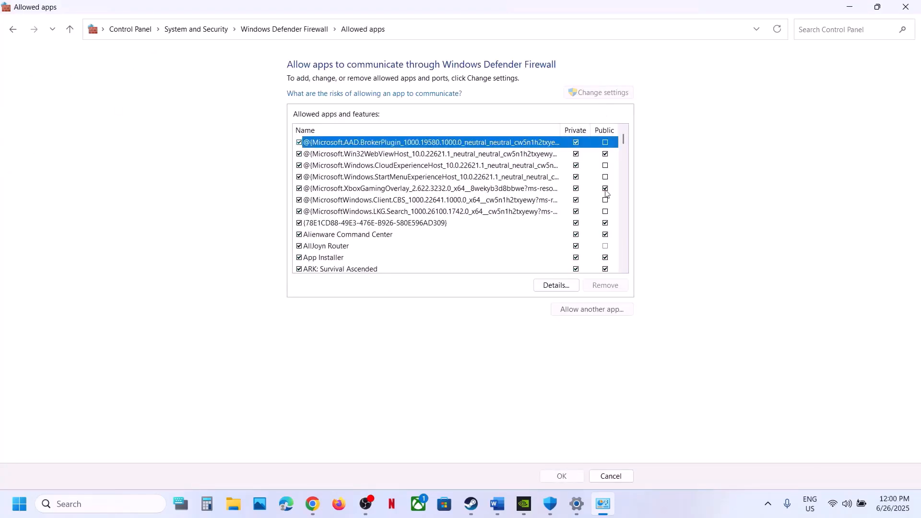
Choose the ds application in Program Files (x86)\Steam\steamapps\common\DEATH STRANDING DIRECTORS CUT as another app to allow through the firewall.
click(597, 308)
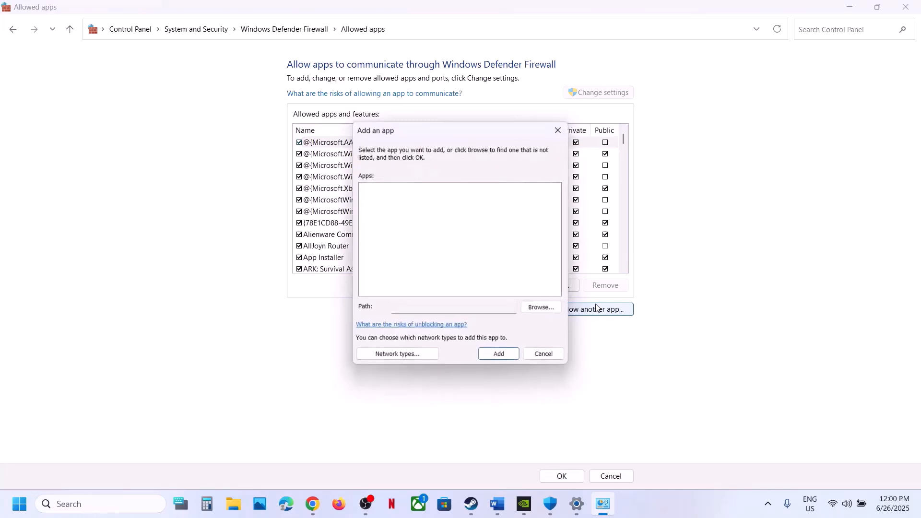
click(538, 306)
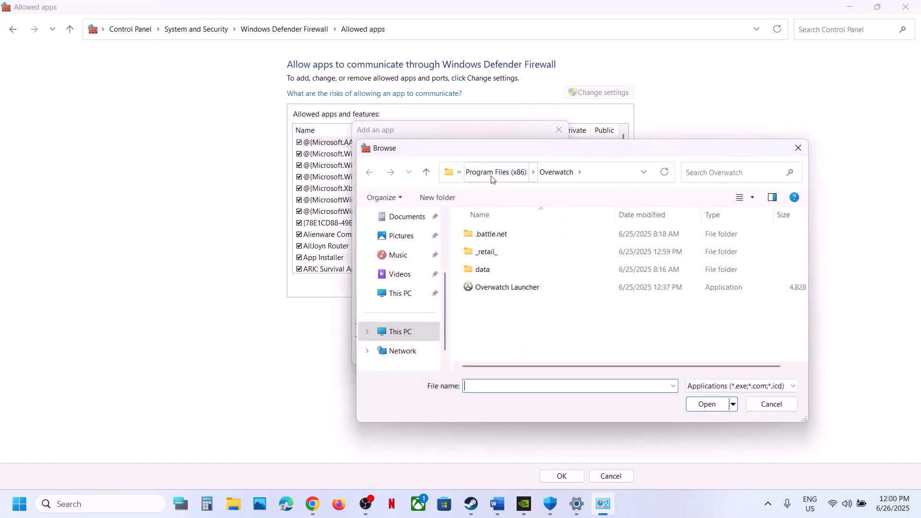
click(518, 171)
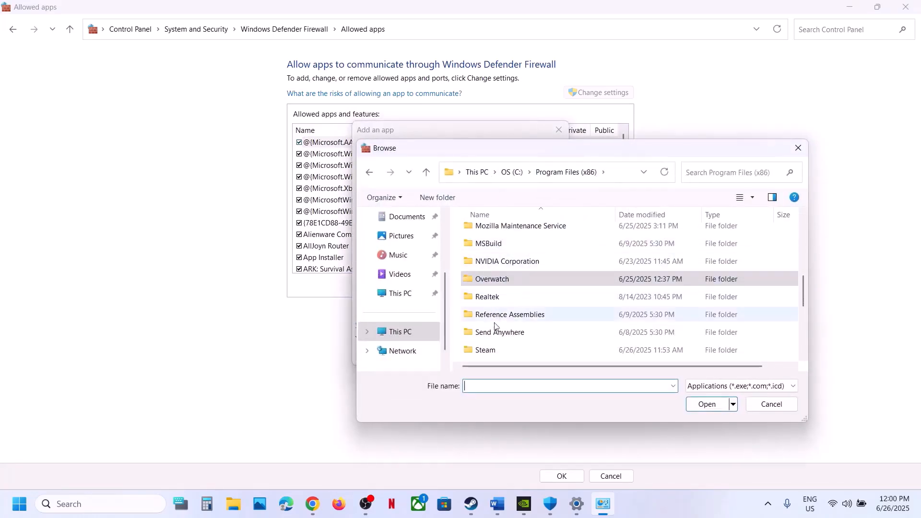
double_click(487, 350)
scroll(507, 313, down, 1)
scroll(507, 313, down, 5)
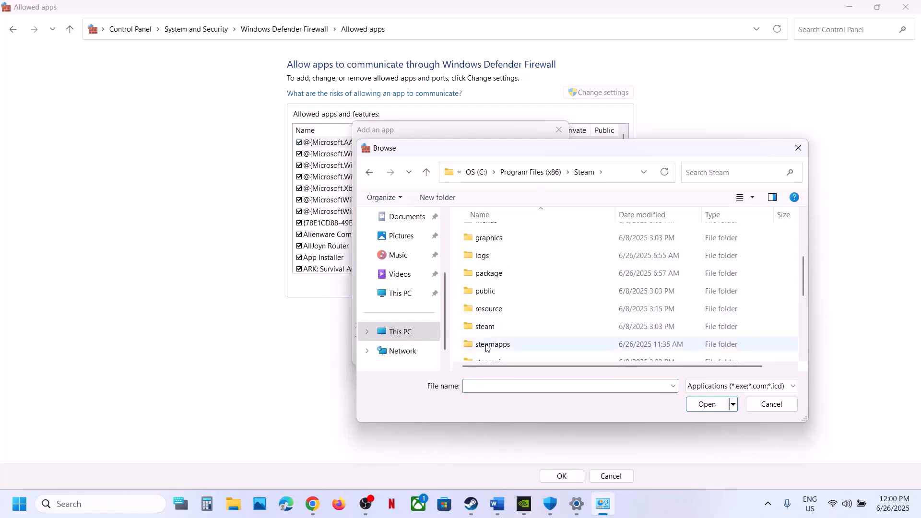
double_click(486, 344)
double_click(480, 235)
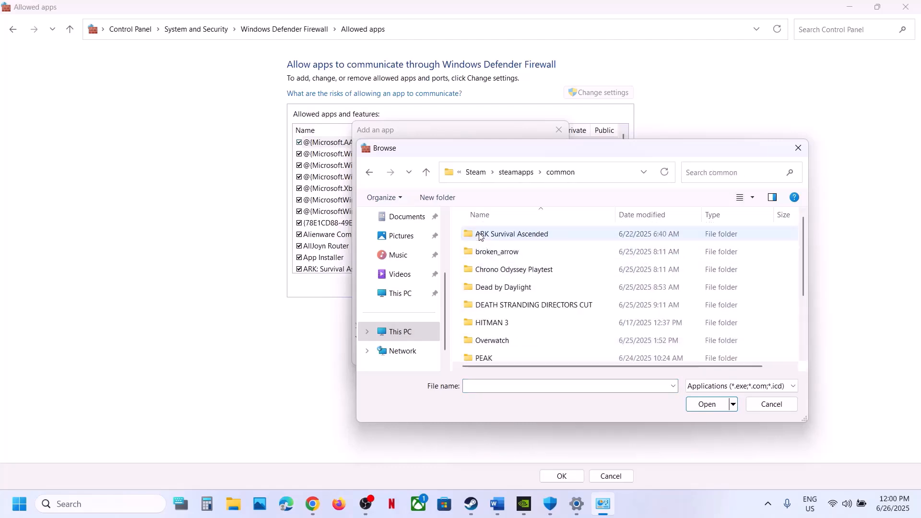
double_click(497, 306)
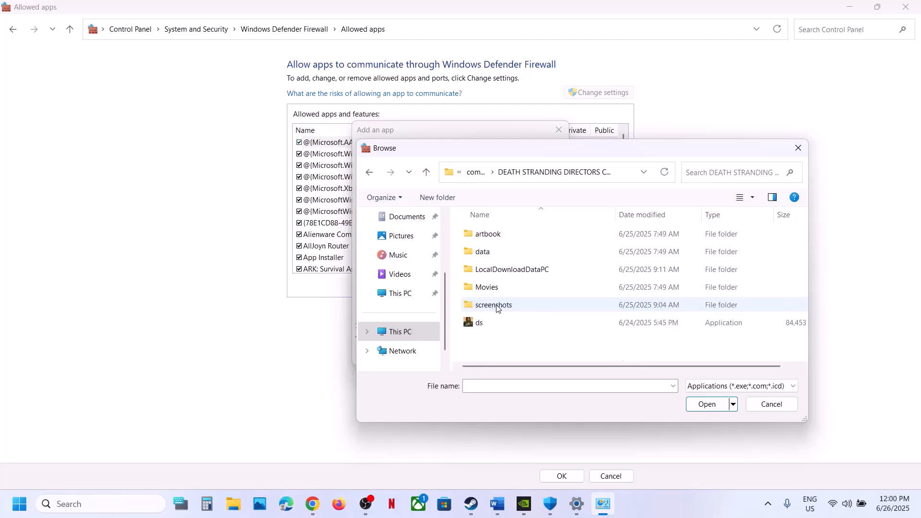
click(491, 329)
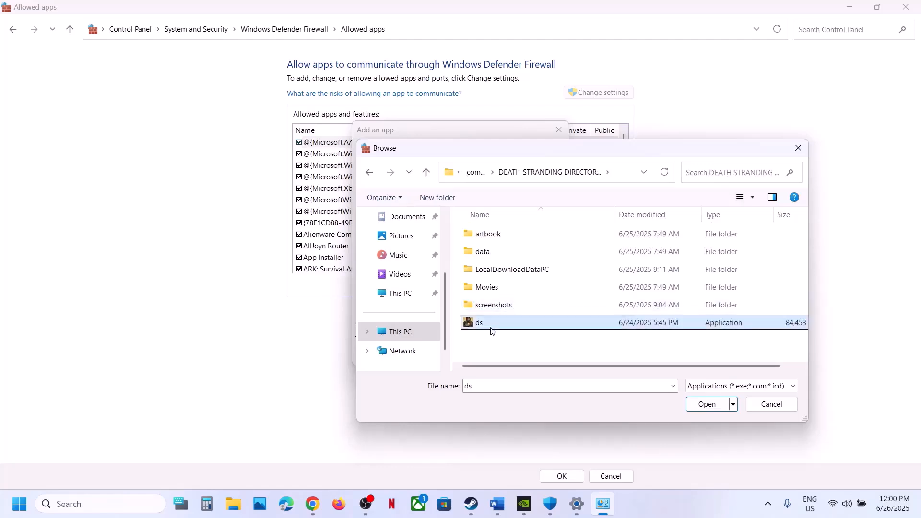
click(691, 402)
Try to add DEATH STRANDING DIRECTOR'S CUT to the firewall's allowed apps and close the Add an app dialog.
click(487, 354)
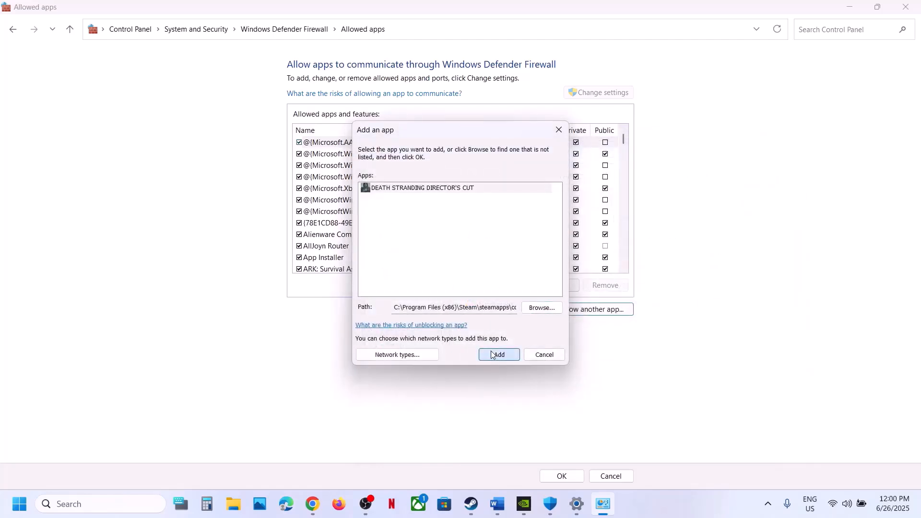
click(548, 294)
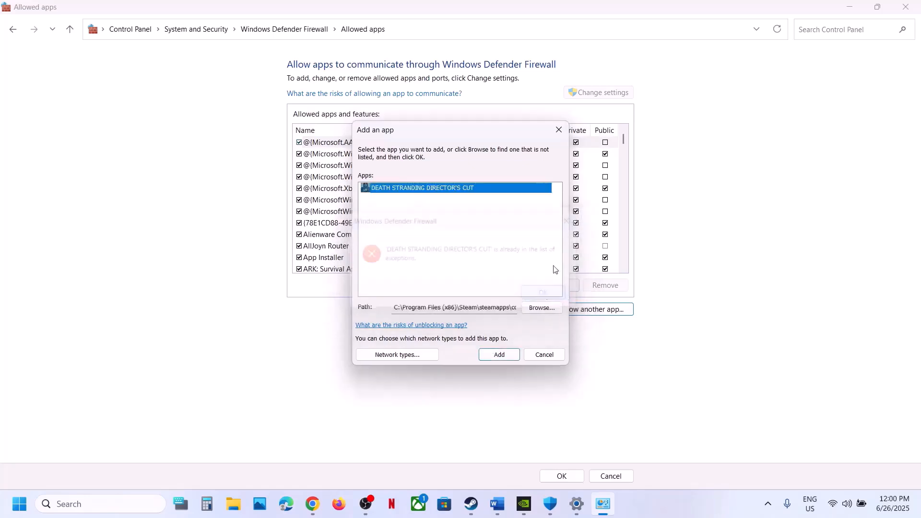
click(566, 128)
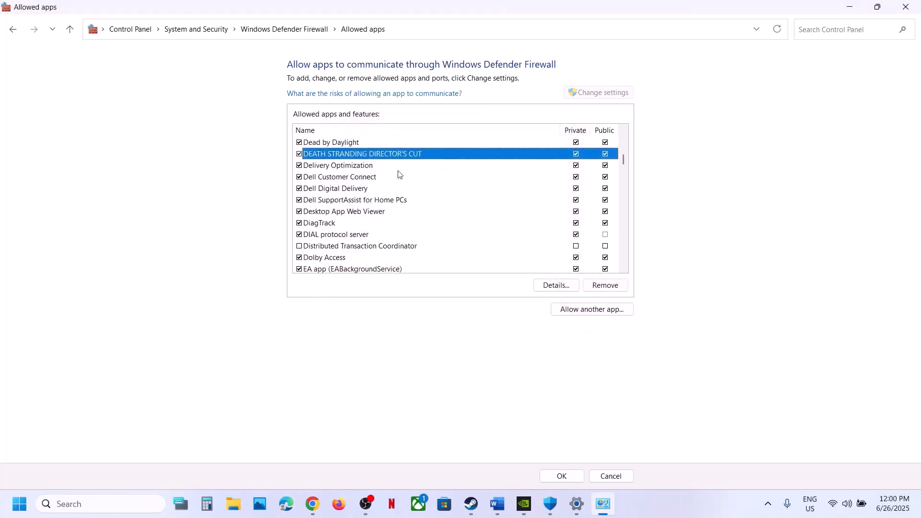
Close the firewall's Allowed apps window, Windows Security and Settings.
click(904, 10)
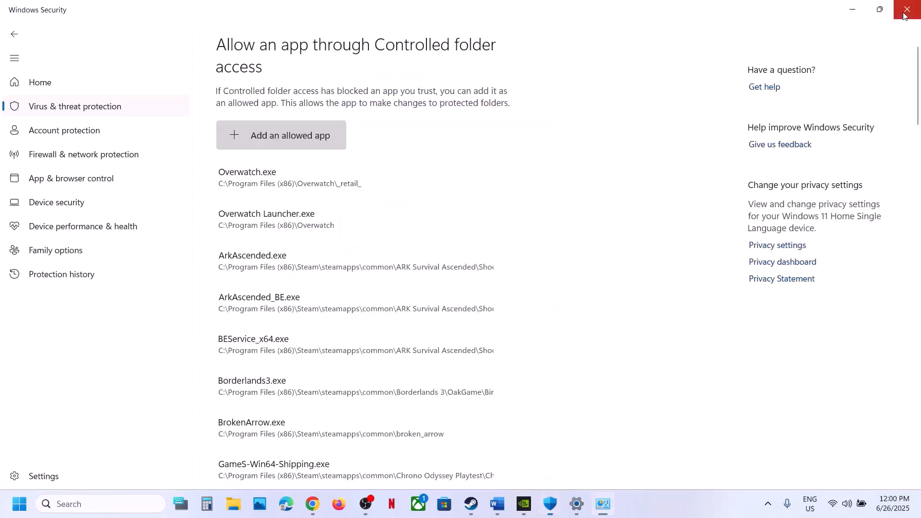
click(905, 13)
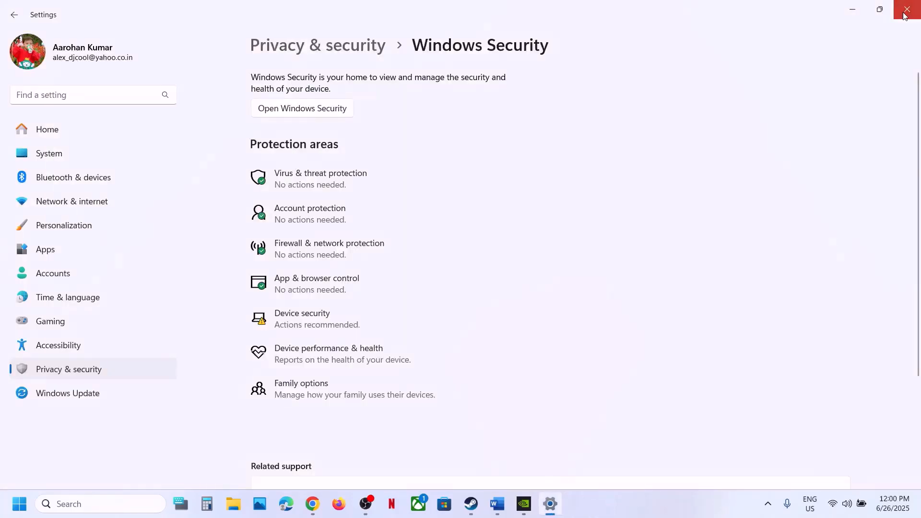
click(905, 16)
Highlight the Step 11 text about deleting settings.cfg, then switch to Steam and open the DEATH STRANDING DIRECTOR'S CUT installation folder.
scroll(499, 339, down, 3)
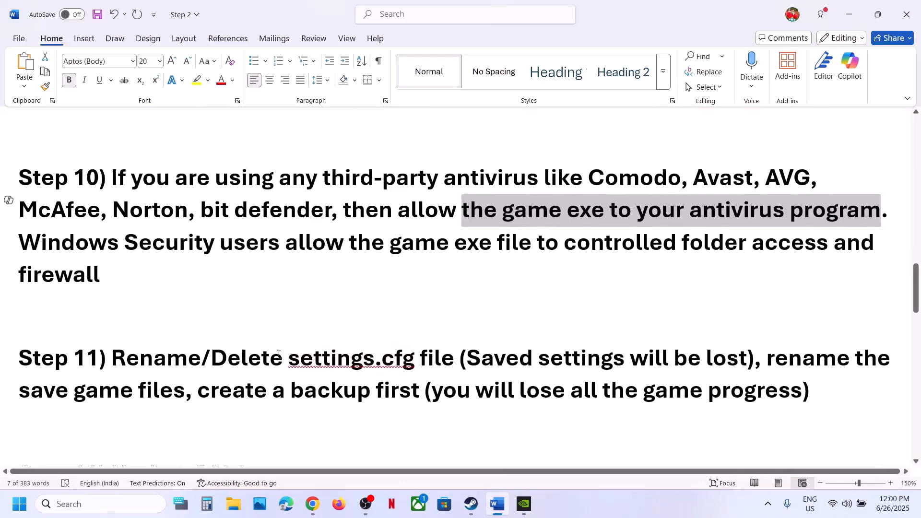
drag(278, 356, 415, 359)
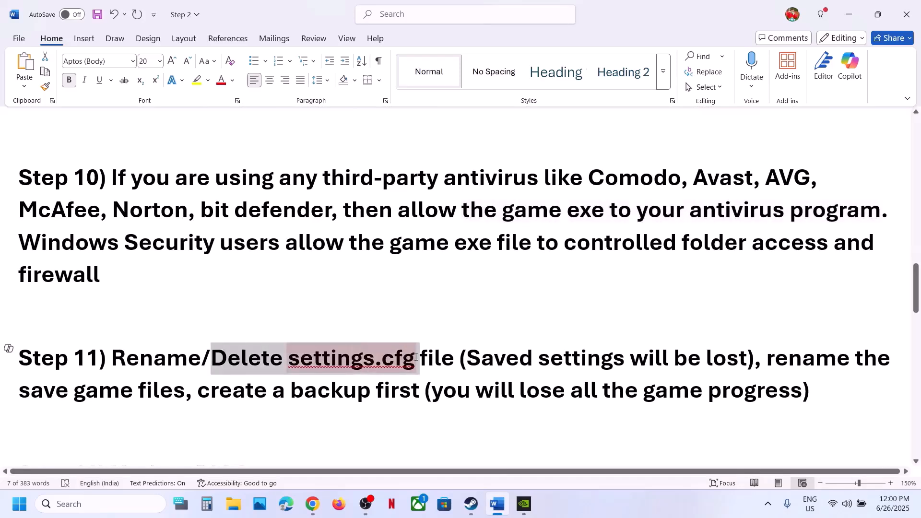
click(471, 492)
right_click(114, 177)
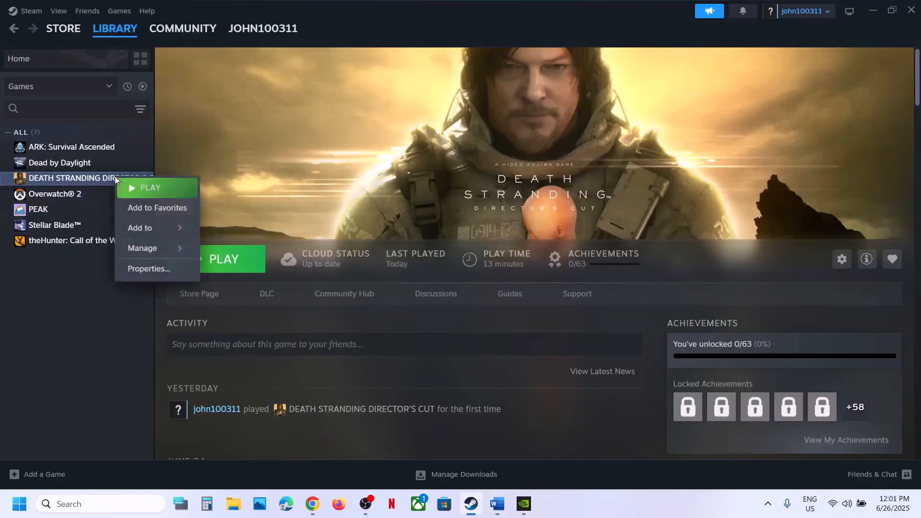
mouse_move(144, 248)
click(243, 269)
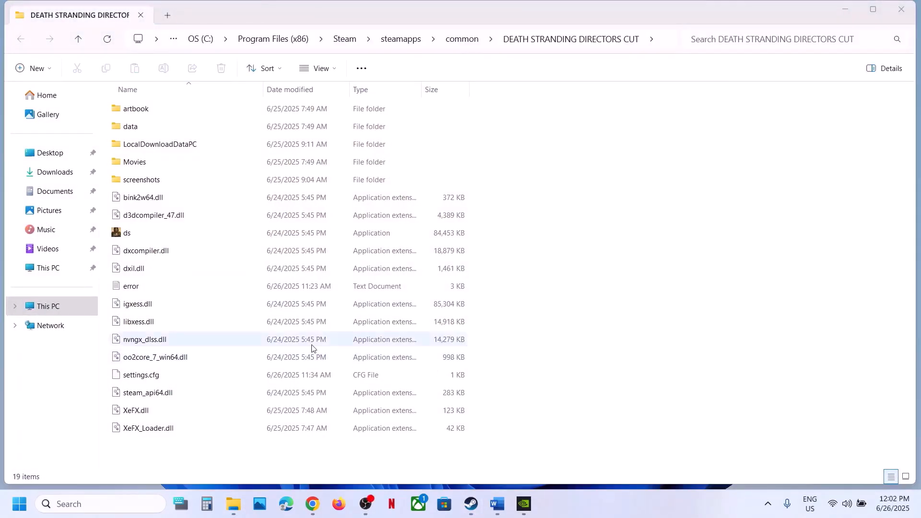
Back up settings.cfg from the game folder by copying it to the desktop and placing the copy near the middle.
click(144, 382)
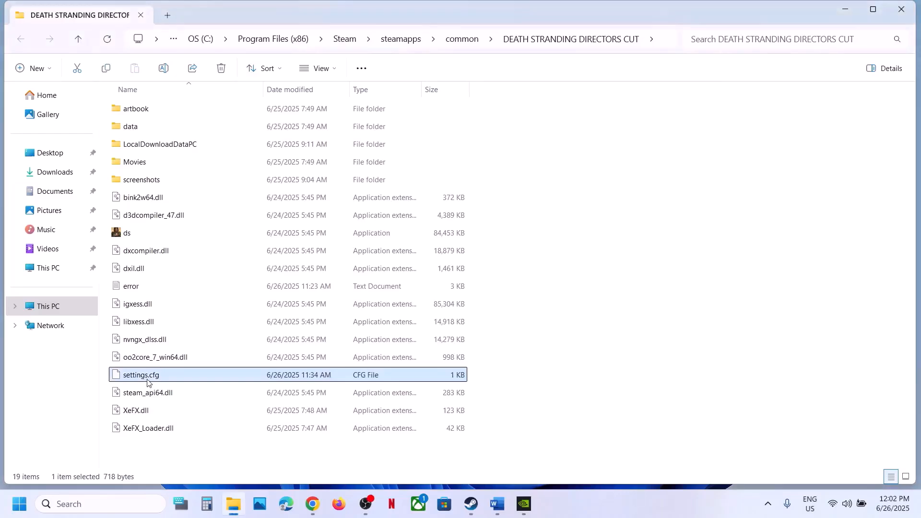
right_click(149, 382)
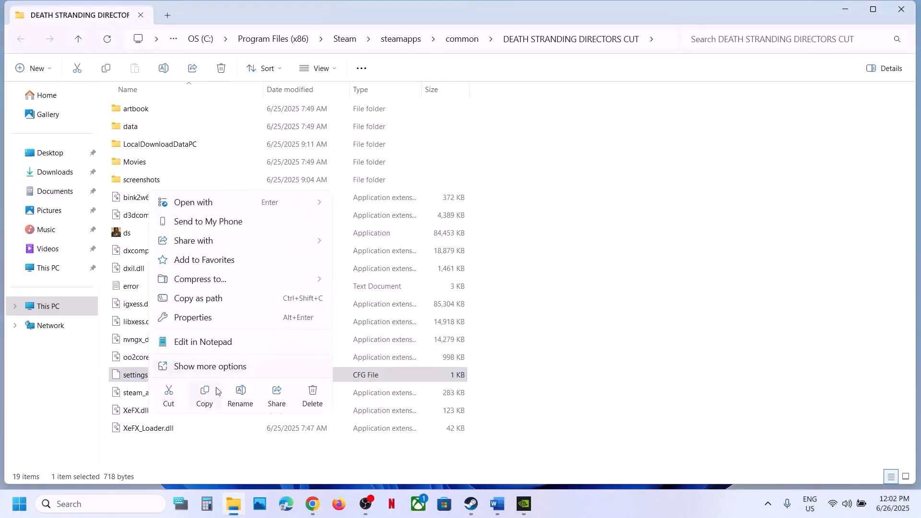
click(206, 396)
key(super+d)
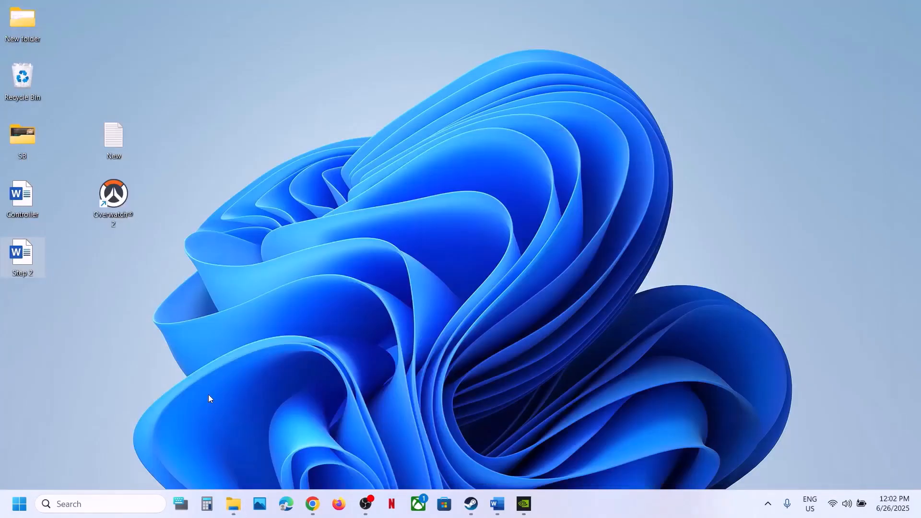
key(ctrl+v)
drag(25, 325, 429, 246)
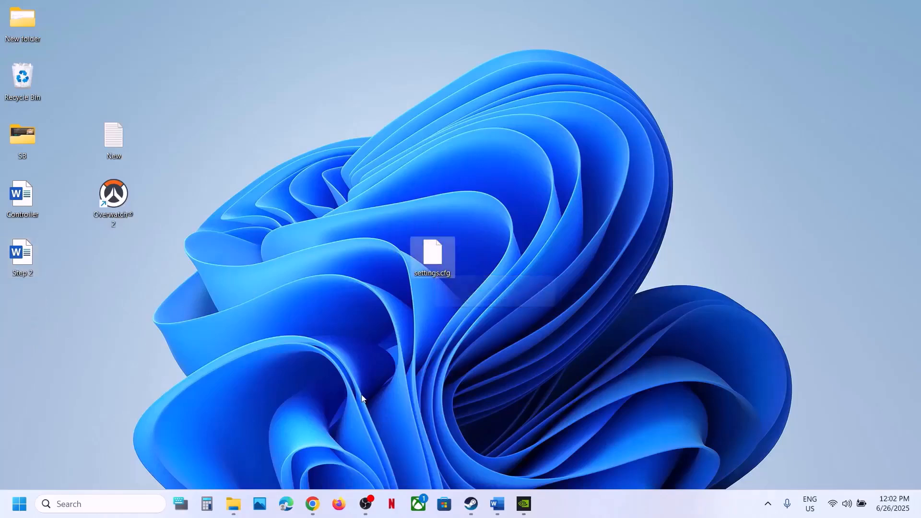
Rename the original settings.cfg in the DEATH STRANDING DIRECTORS CUT folder as settings.cfg.old and accept the extension change.
click(238, 514)
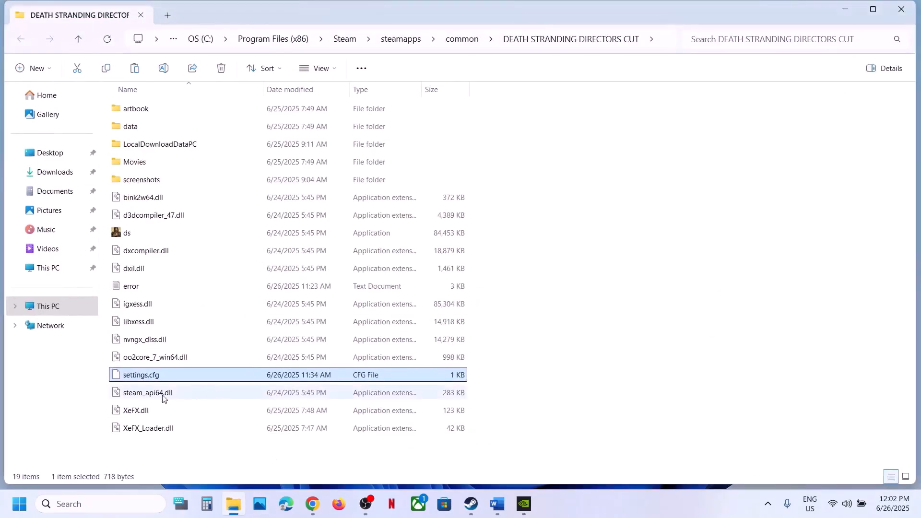
right_click(143, 385)
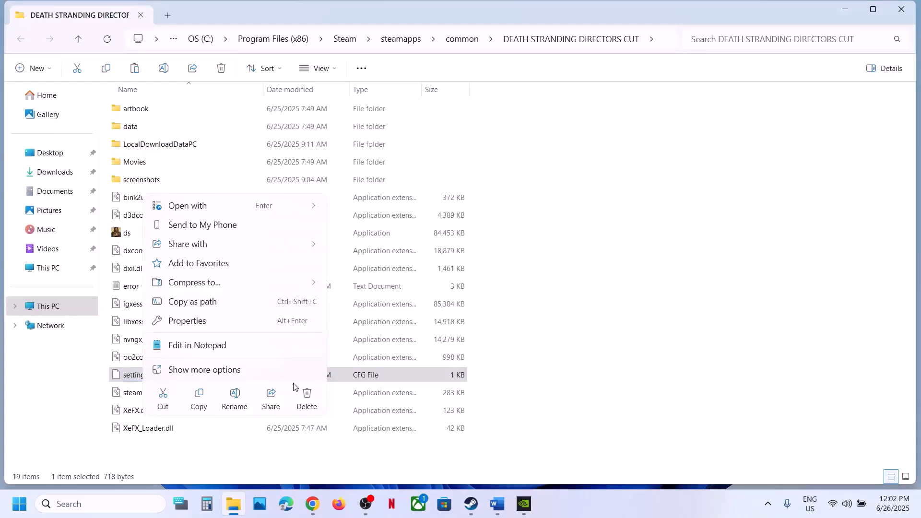
right_click(127, 377)
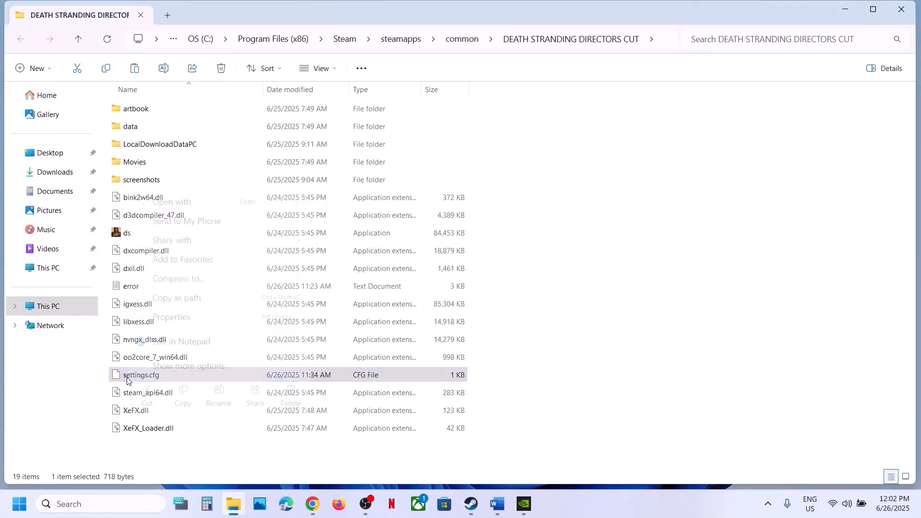
click(226, 399)
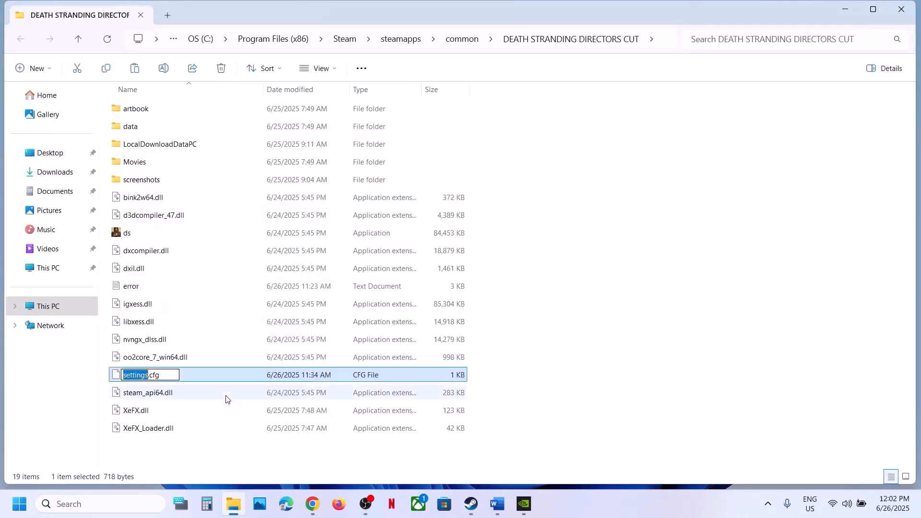
click(174, 376)
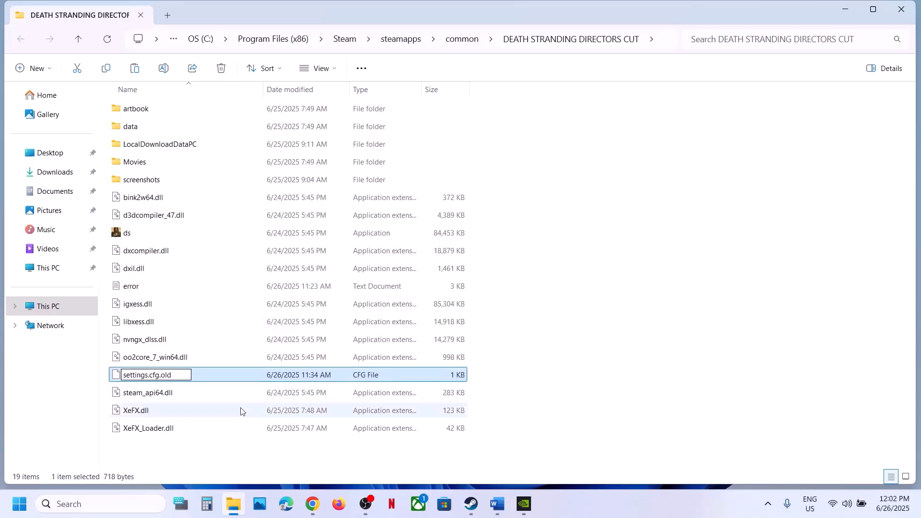
click(206, 462)
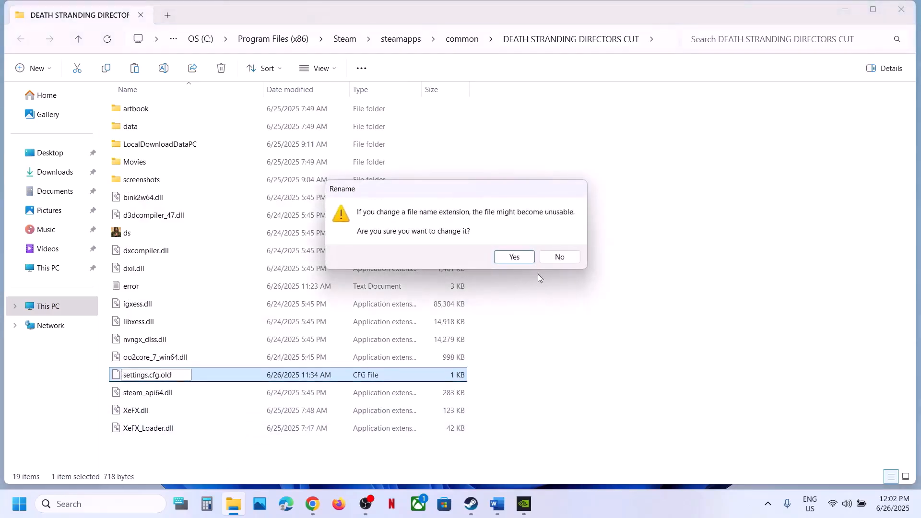
click(514, 257)
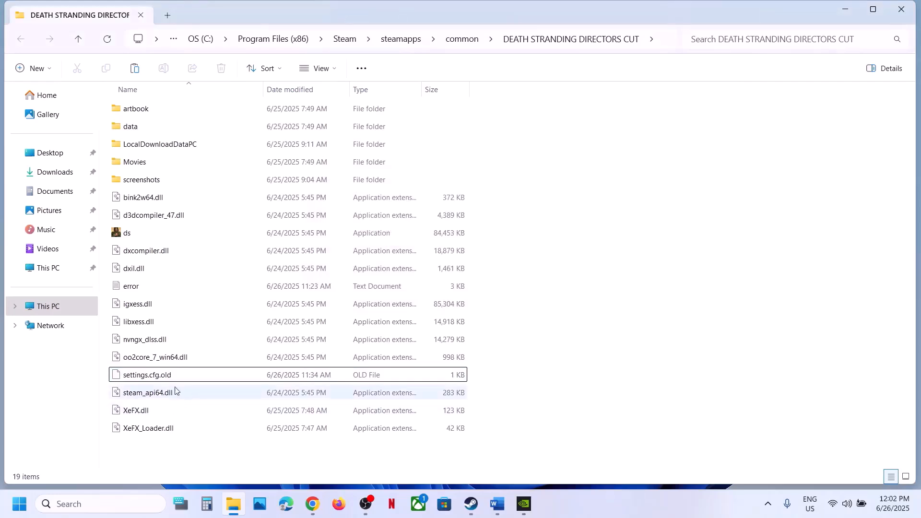
View the game's page in Steam, then highlight the Step 11 text in Word about renaming save files, losing progress and creating a backup.
click(466, 509)
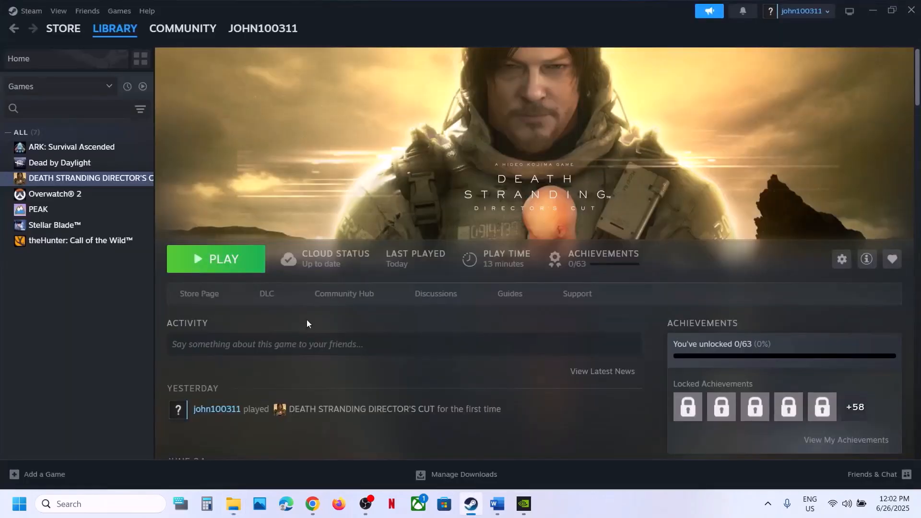
click(498, 494)
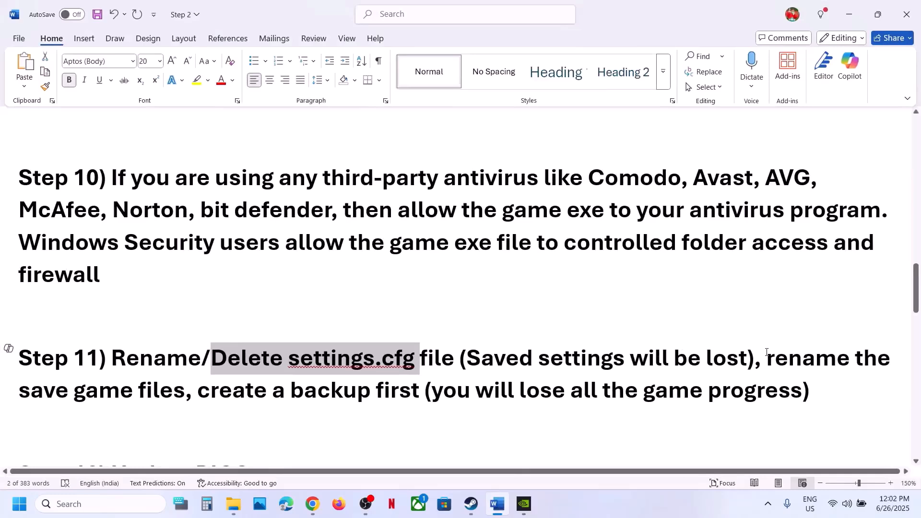
drag(766, 354, 202, 368)
mouse_move(190, 388)
mouse_down()
mouse_move(175, 390)
mouse_move(192, 389)
mouse_up()
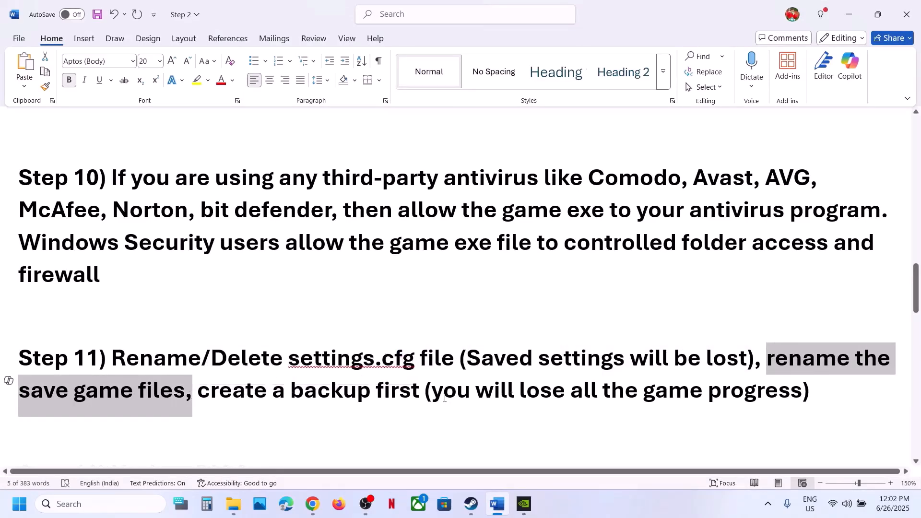
drag(439, 396, 802, 391)
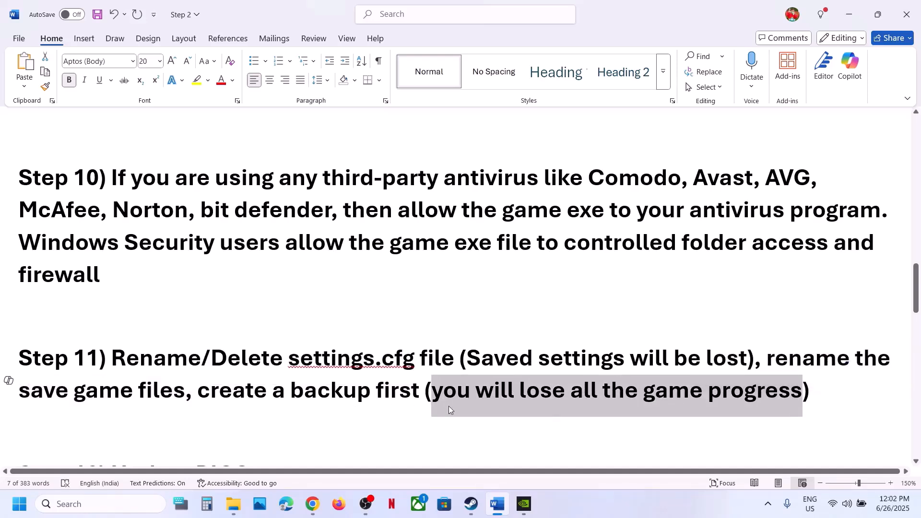
drag(198, 401, 425, 398)
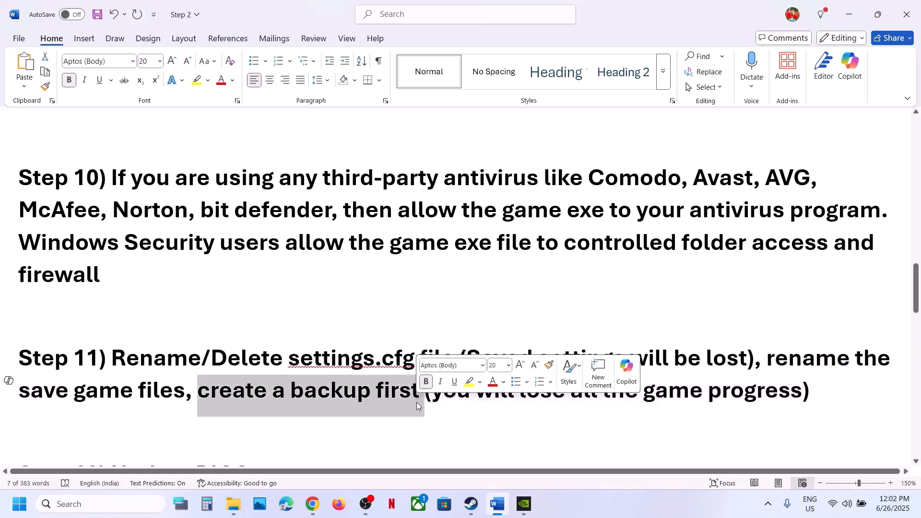
Switch to File Explorer and open the Test user folder under C:\Users.
click(233, 504)
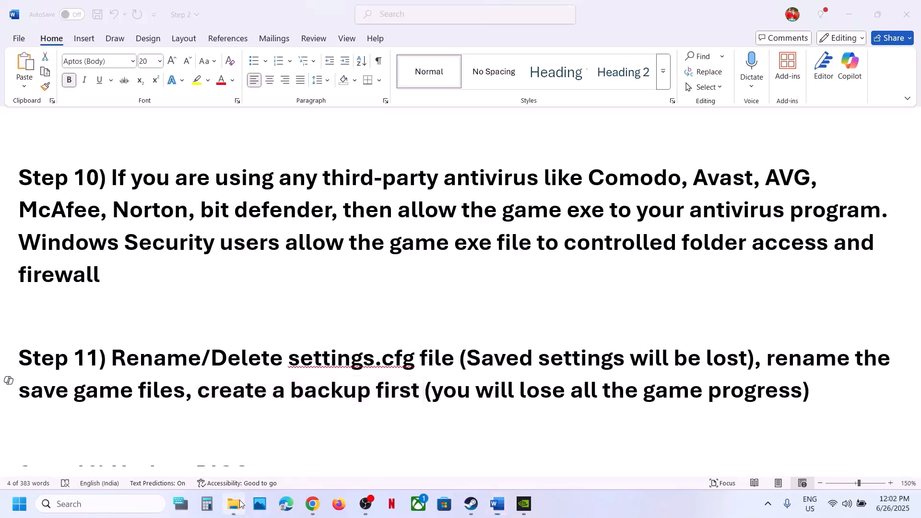
click(53, 305)
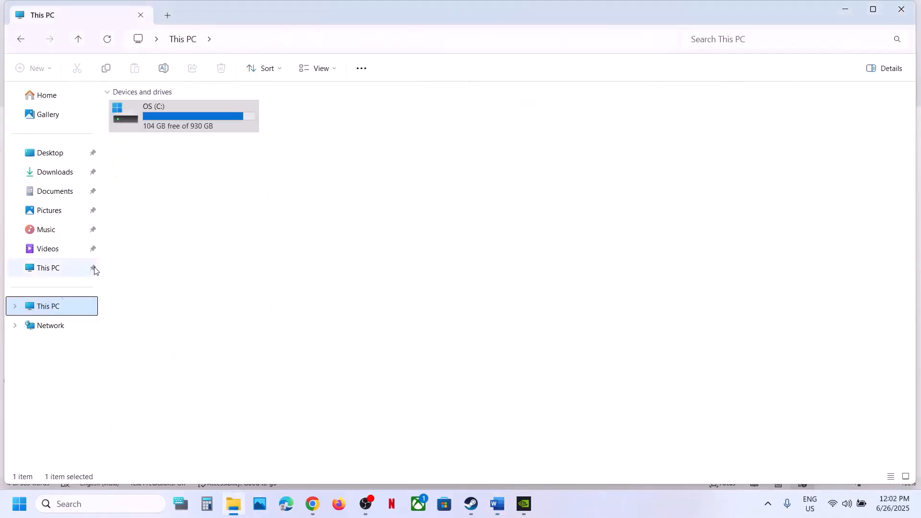
double_click(192, 111)
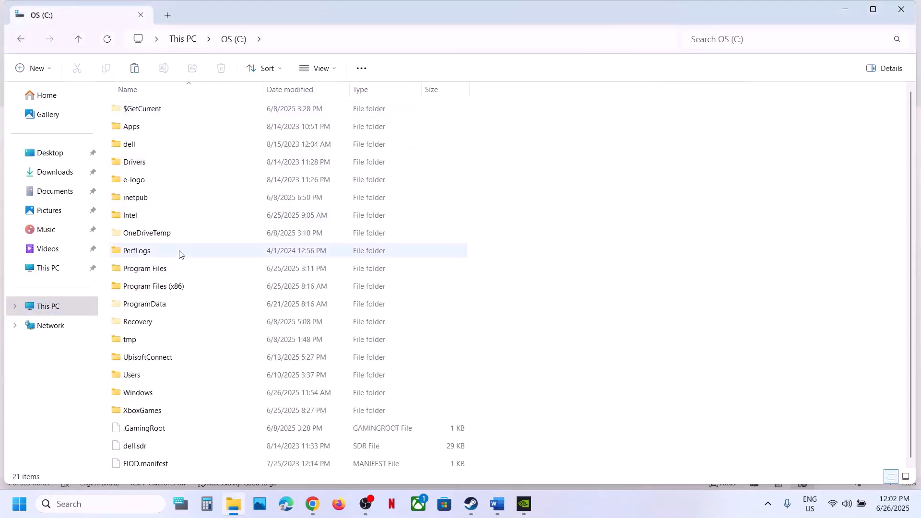
double_click(140, 374)
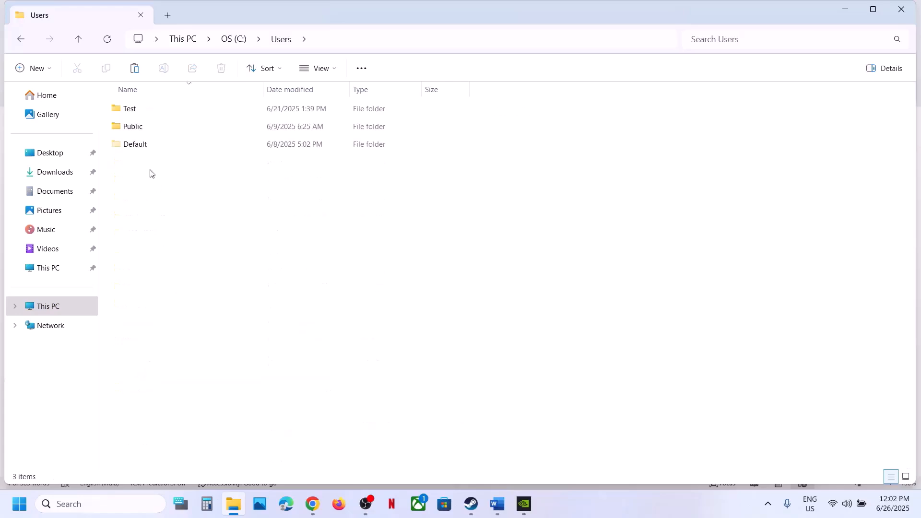
click(130, 114)
double_click(131, 114)
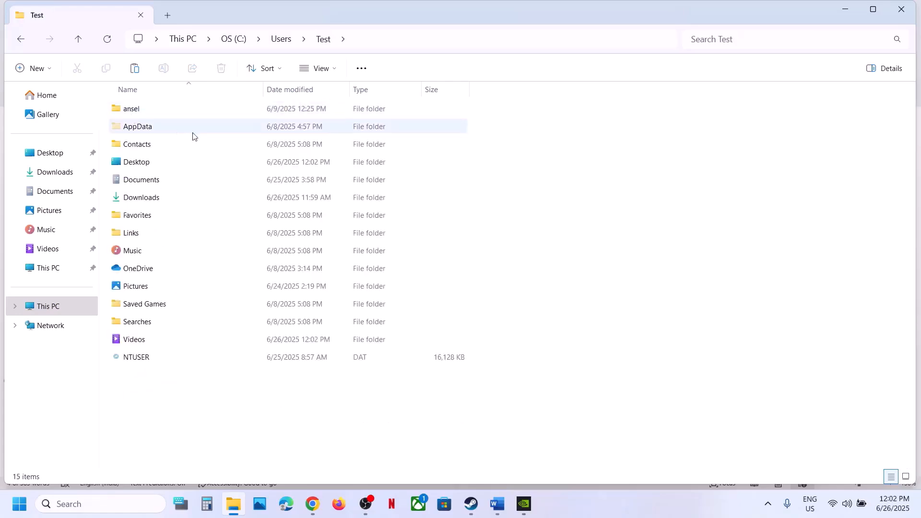
Select the AppData folder and check the Hidden items display option.
click(146, 151)
click(141, 127)
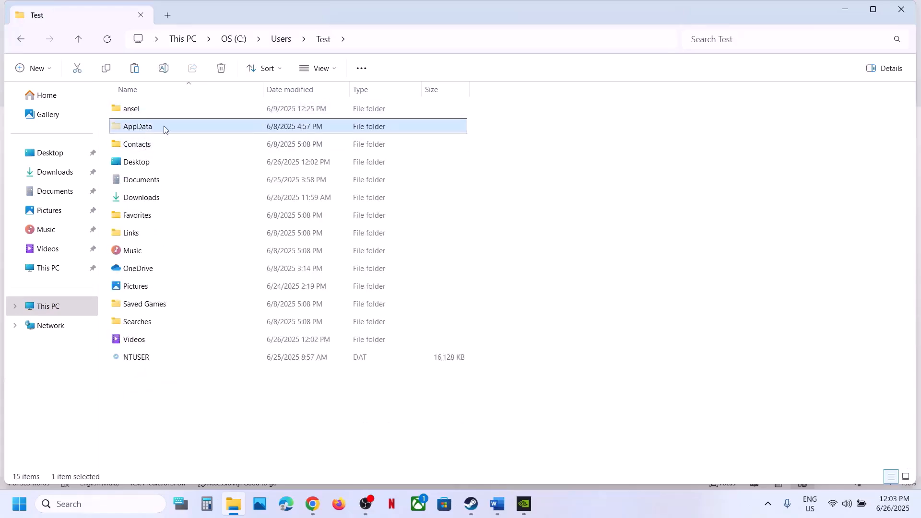
click(332, 70)
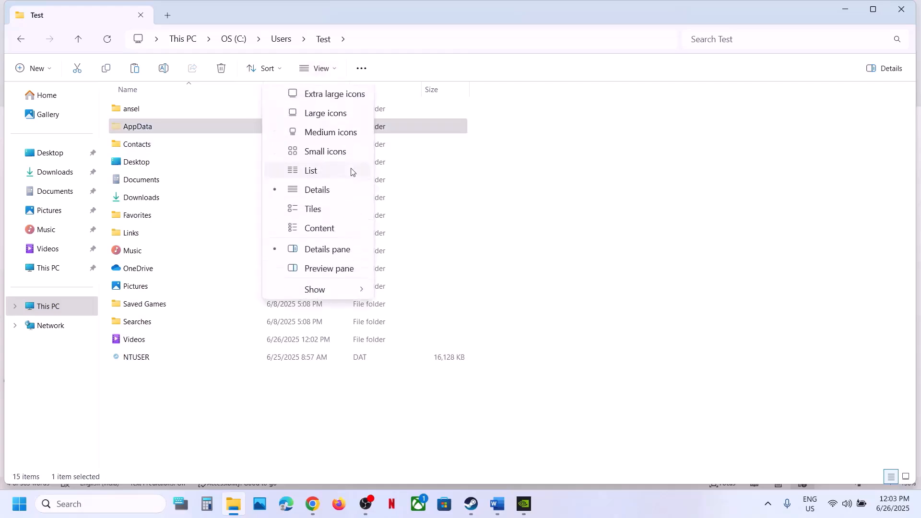
mouse_move(327, 297)
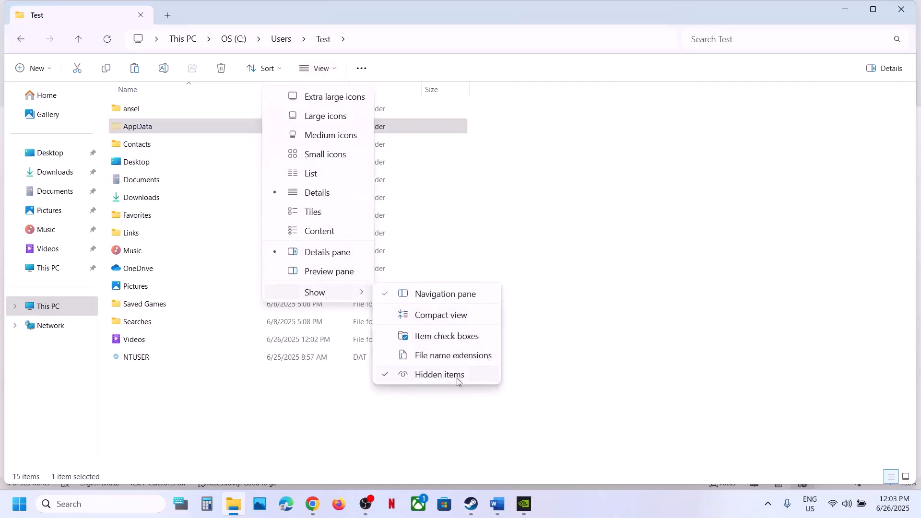
click(156, 130)
Open the KojimaProductions folder inside AppData\Local.
double_click(154, 128)
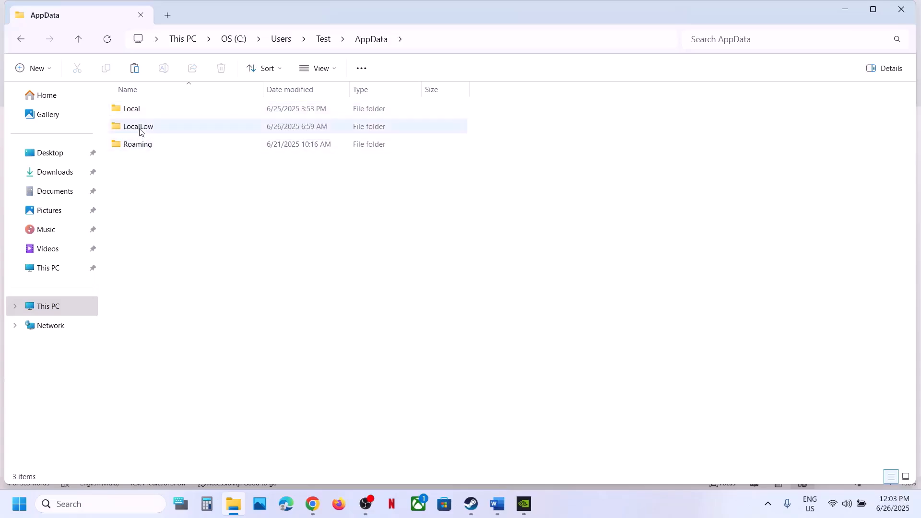
double_click(132, 111)
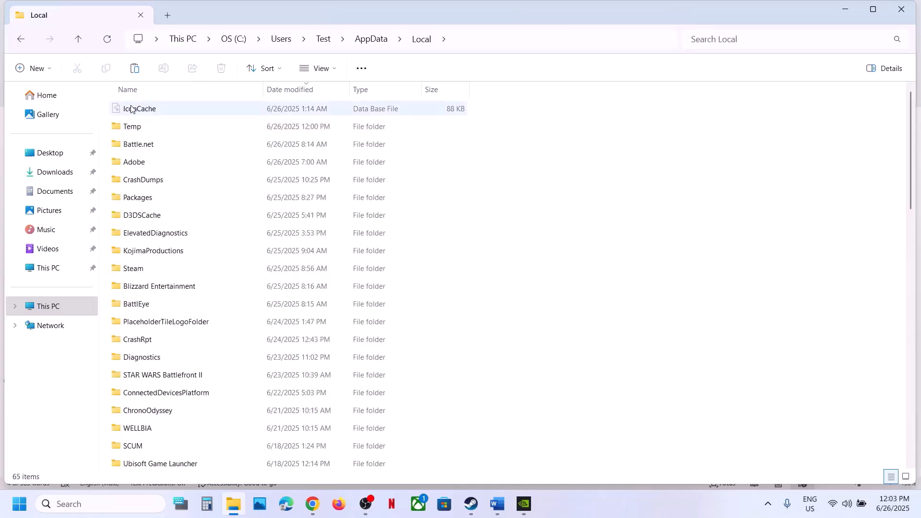
click(152, 257)
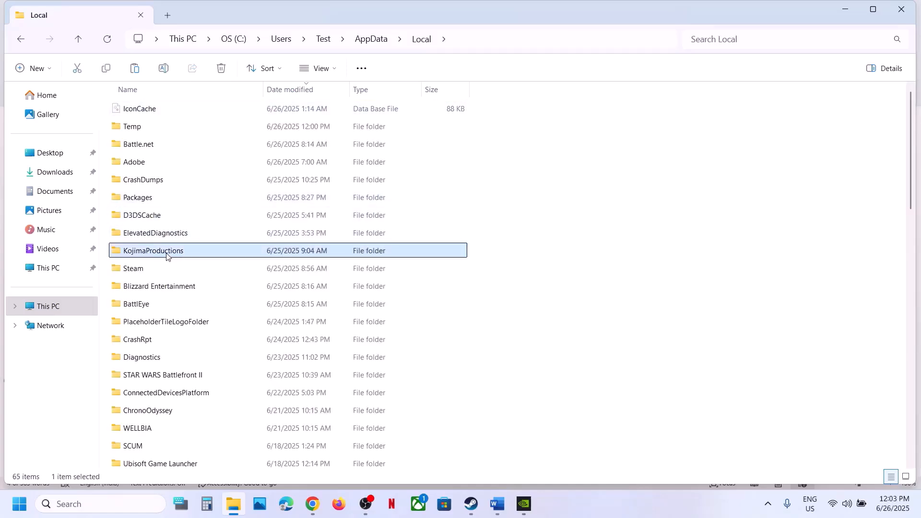
double_click(167, 255)
Back up the DeathStrandingDC save folder by copying it to the desktop and placing the copy beside settings.cfg.
click(156, 134)
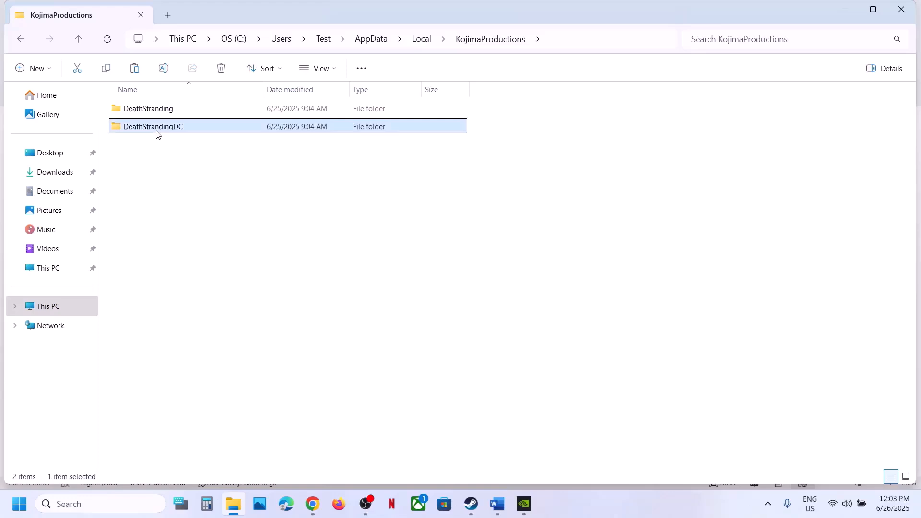
right_click(157, 135)
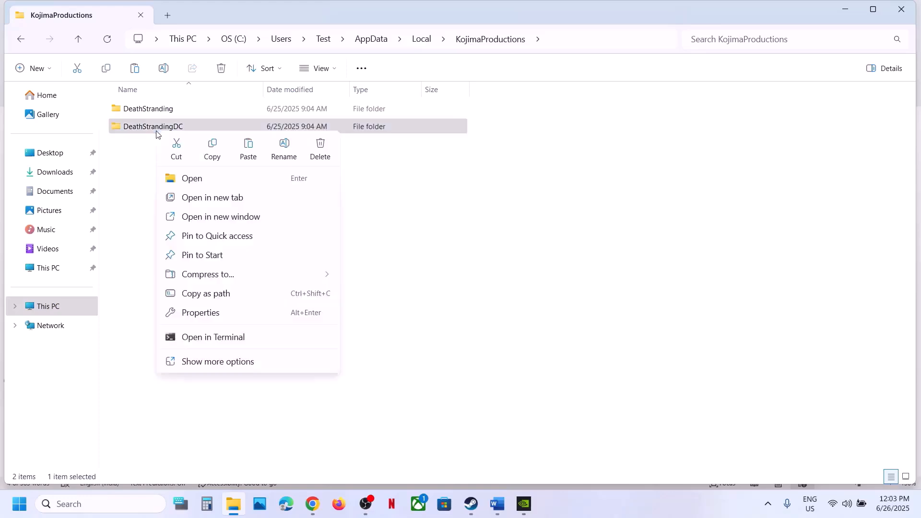
click(212, 148)
key(super+d)
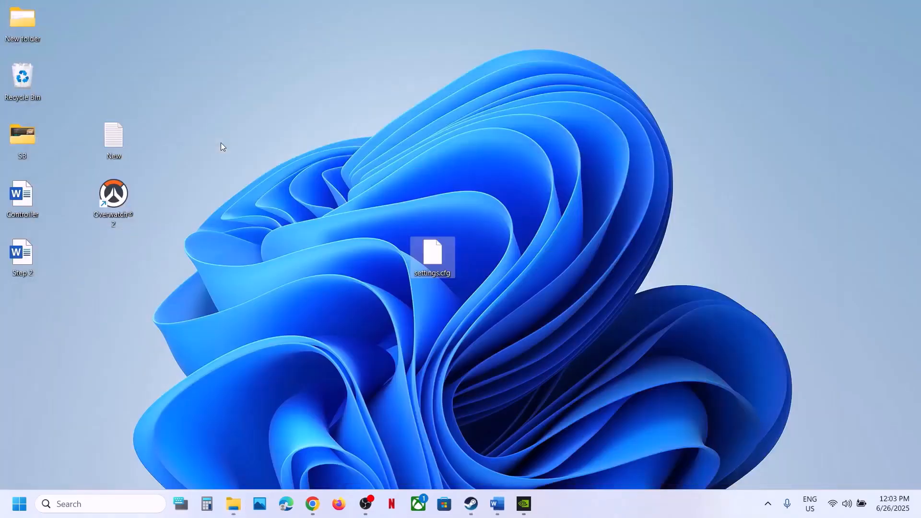
key(ctrl+v)
drag(36, 312, 375, 243)
Return to the KojimaProductions folder and rename the original DeathStrandingDC folder as DeathStrandingDC.old.
key(super+d)
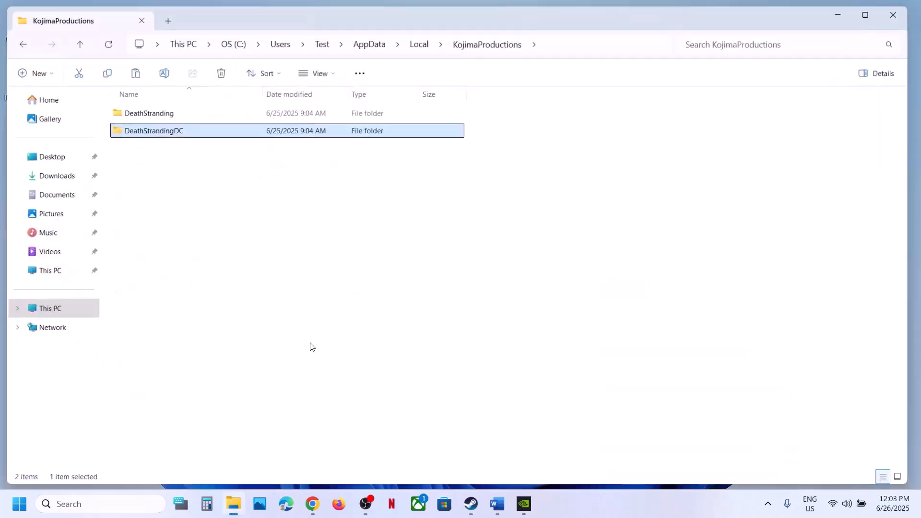
right_click(183, 130)
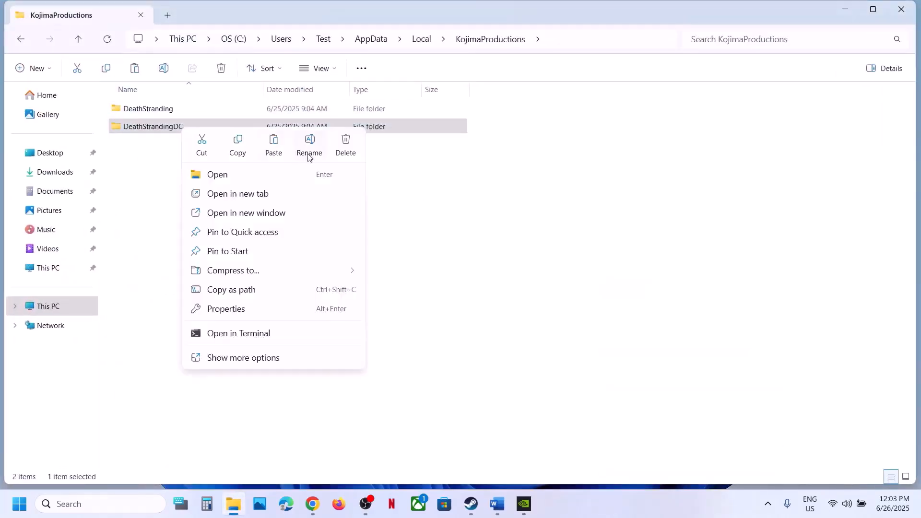
click(310, 142)
click(188, 126)
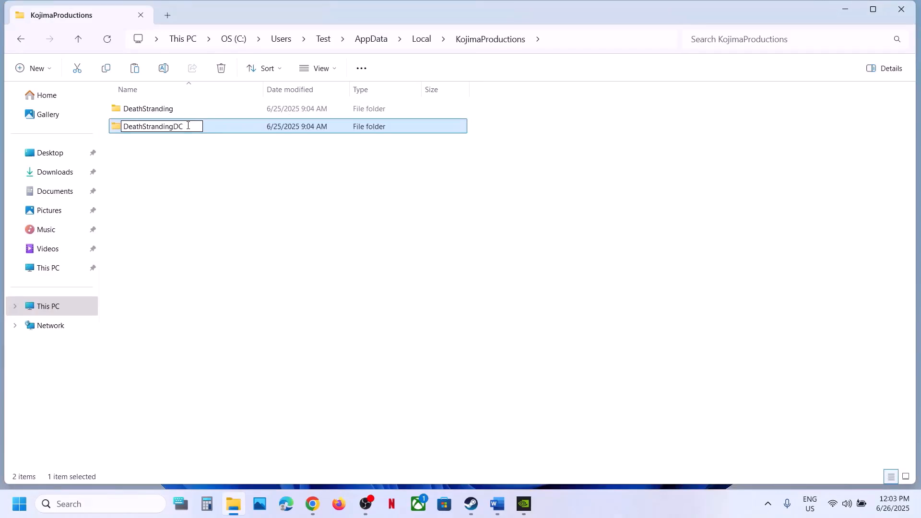
text(.old)
click(290, 223)
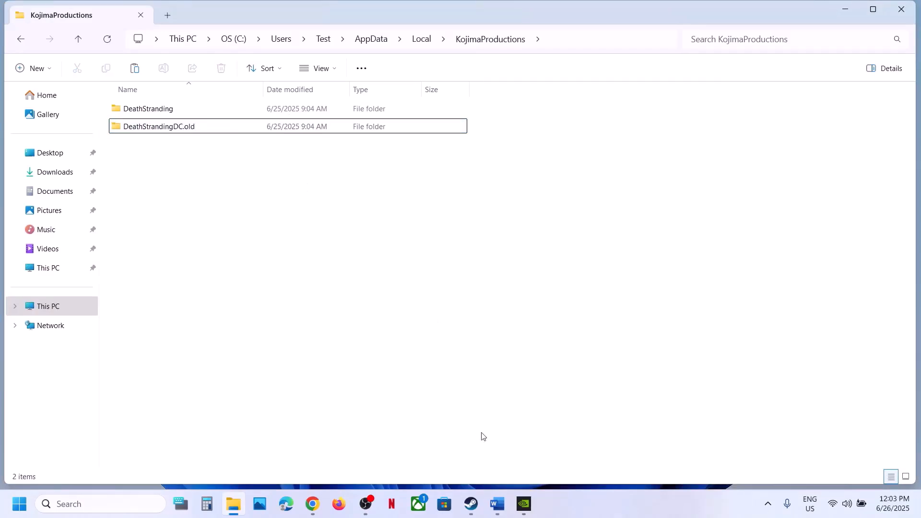
Switch to the Step 2 document in Word, highlight Step 12 on updating the BIOS, and check the laptop's battery charge.
click(472, 502)
mouse_move(503, 502)
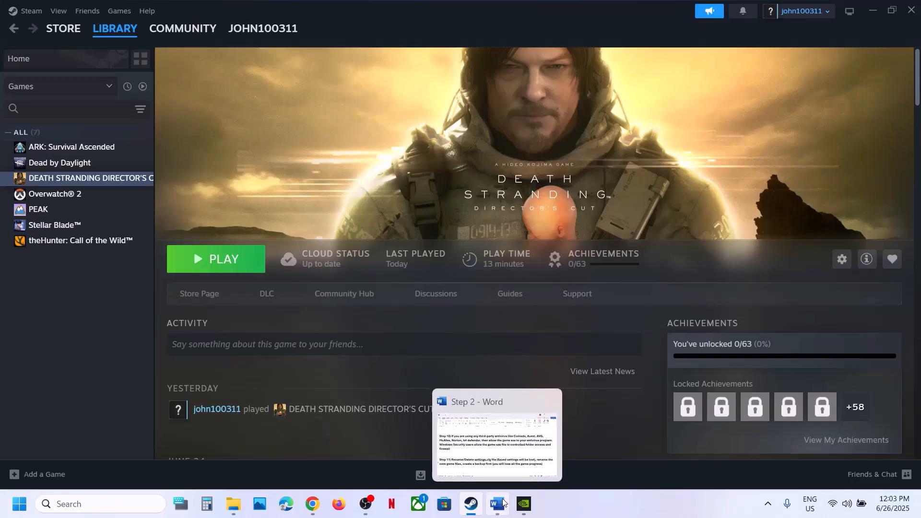
click(503, 503)
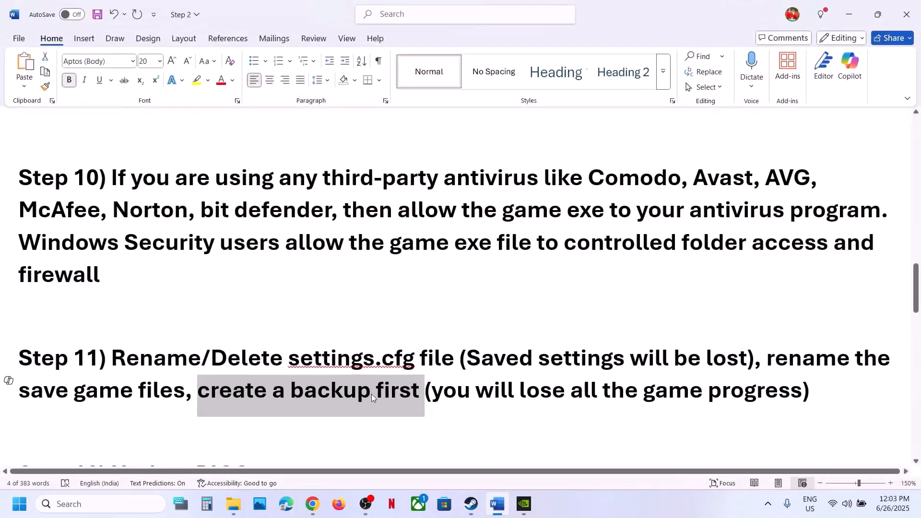
scroll(372, 393, down, 2)
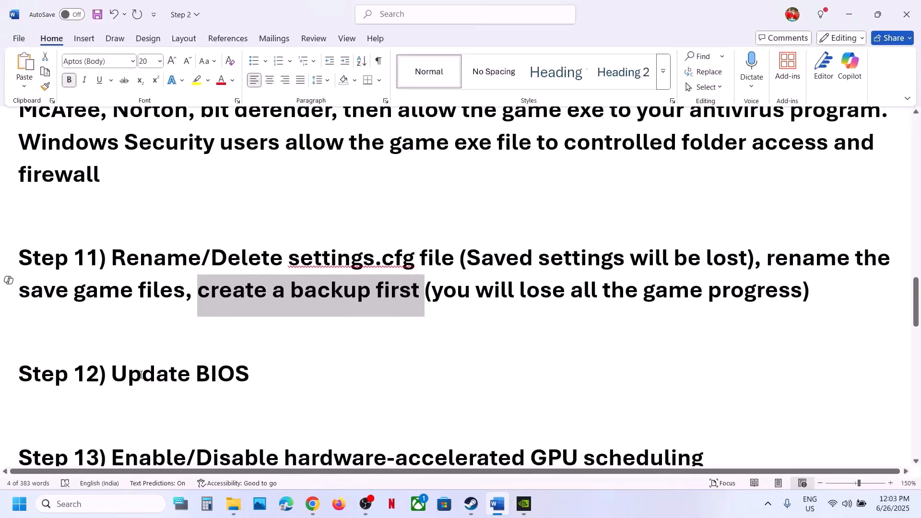
drag(140, 375, 313, 380)
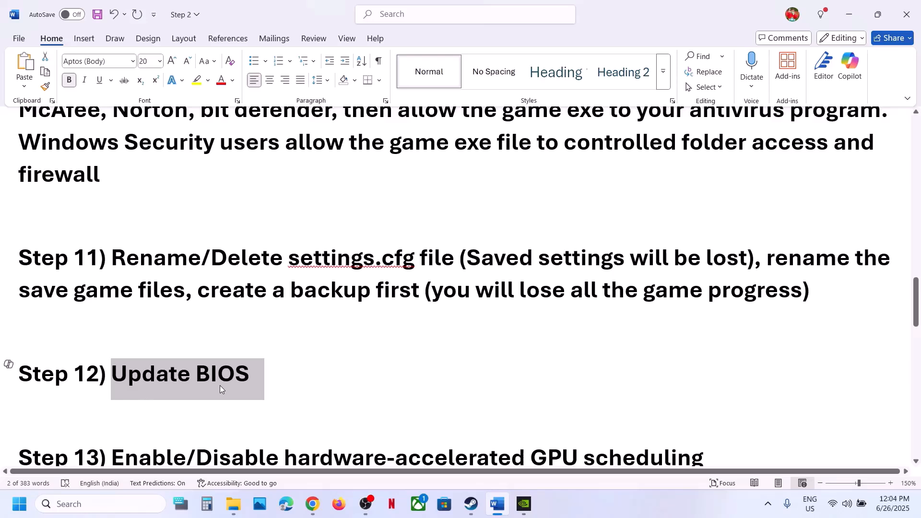
click(853, 512)
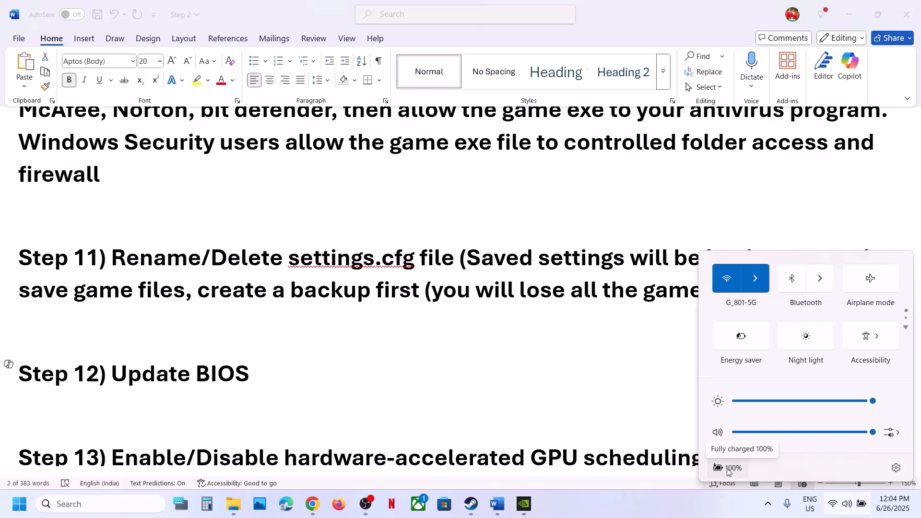
click(251, 378)
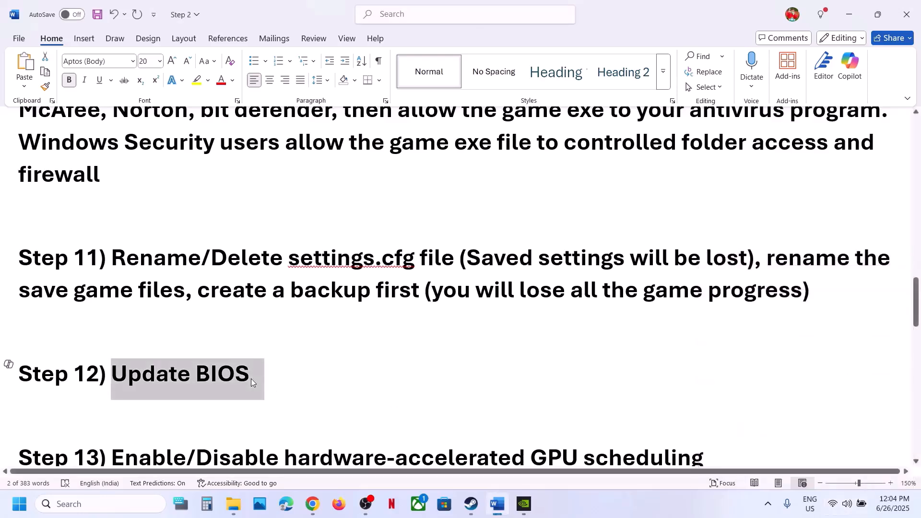
Highlight Step 13 on hardware-accelerated GPU scheduling in the troubleshooting guide.
scroll(230, 377, down, 1)
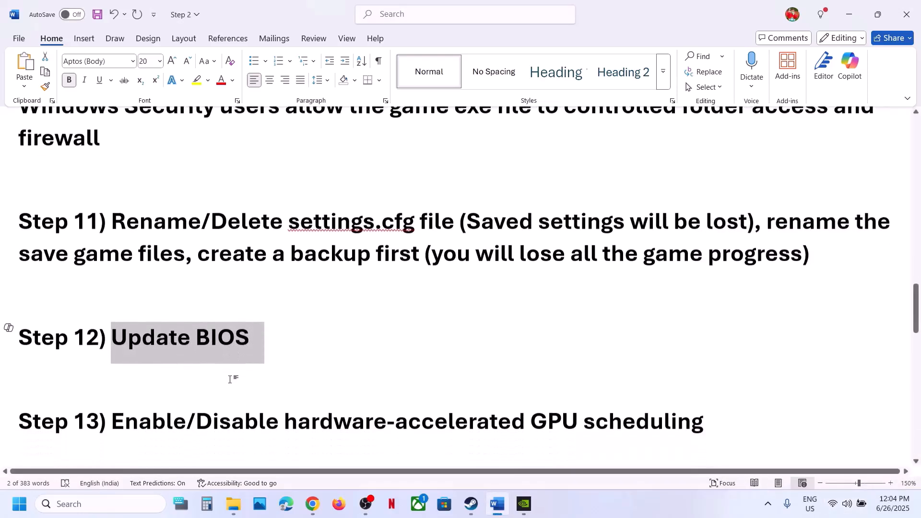
drag(120, 401, 593, 443)
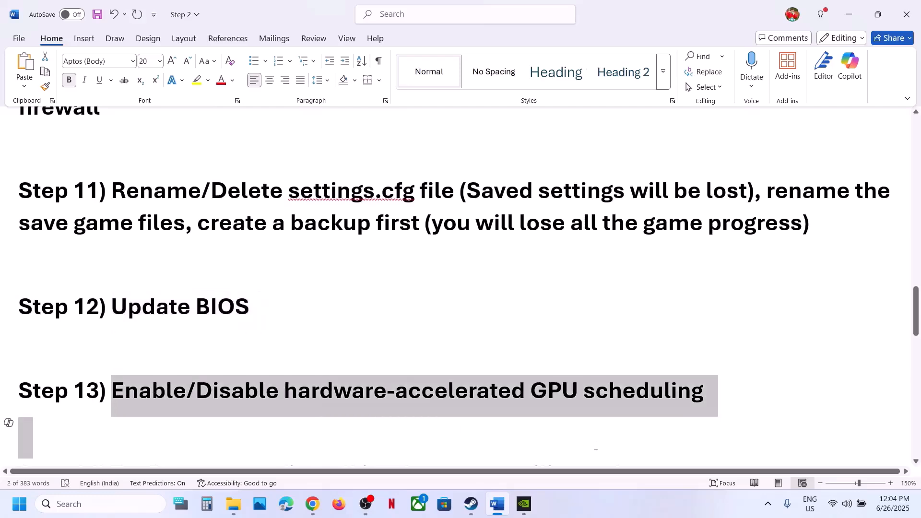
click(482, 392)
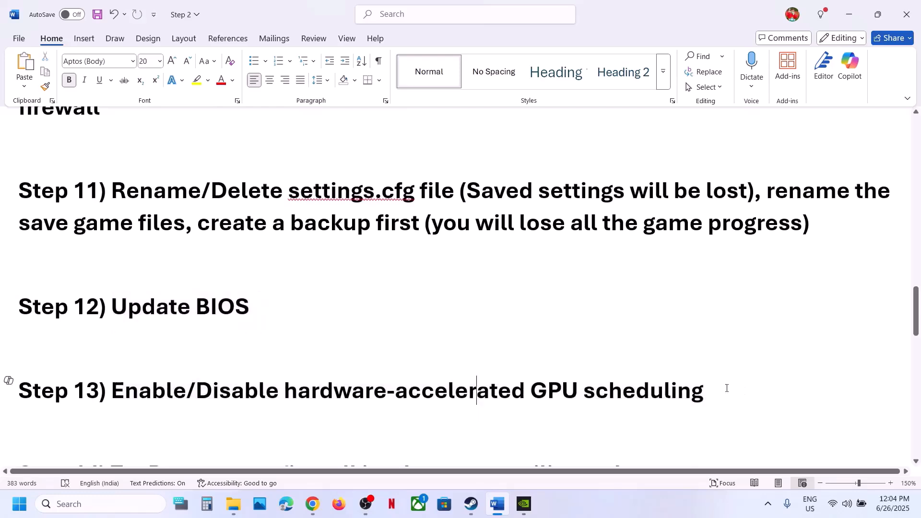
In the advanced graphics options of Windows Settings' Display page, turn Hardware-accelerated GPU scheduling off and back on.
key(super+i)
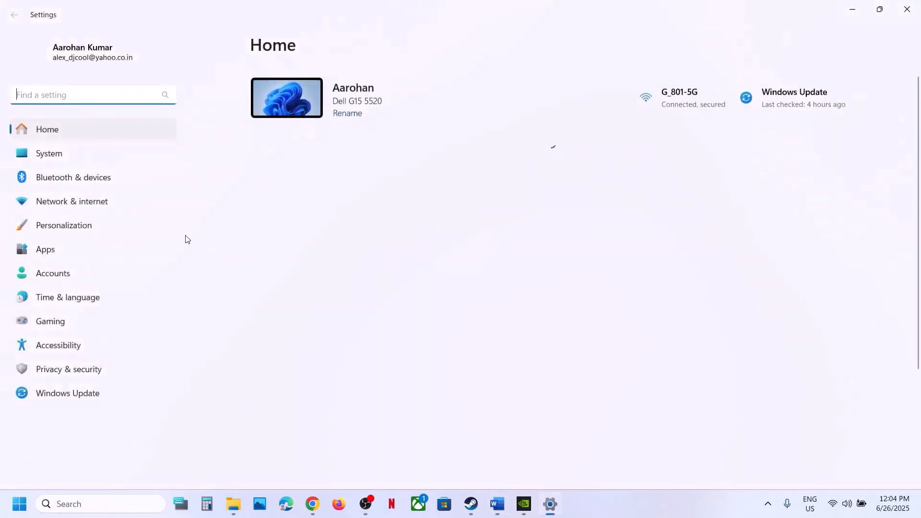
click(62, 162)
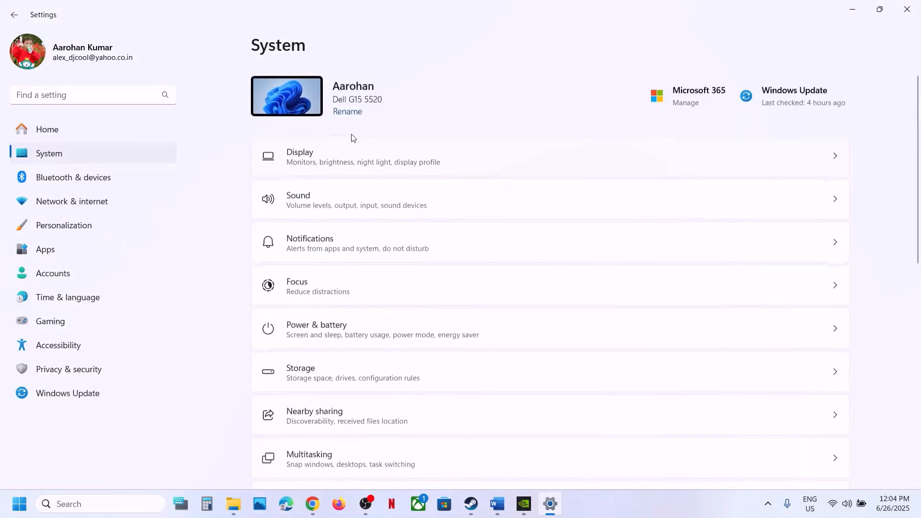
click(325, 156)
scroll(328, 235, down, 5)
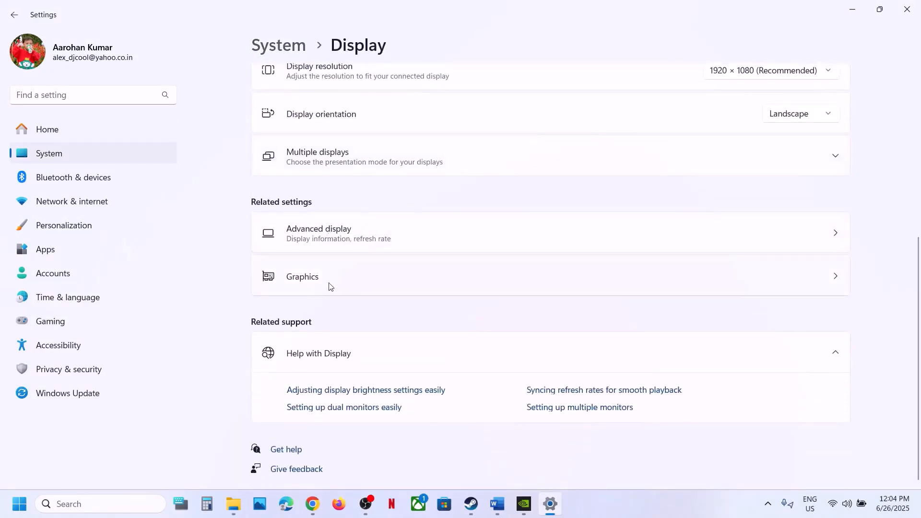
click(309, 285)
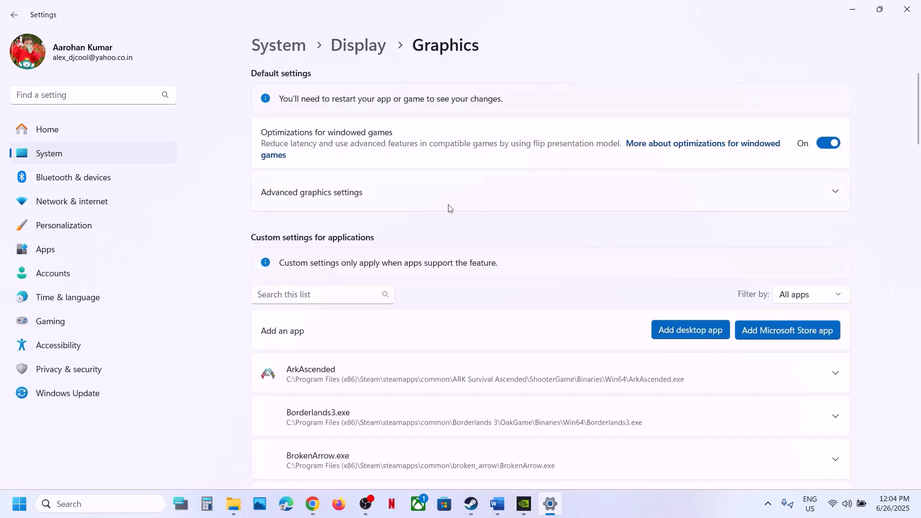
click(669, 200)
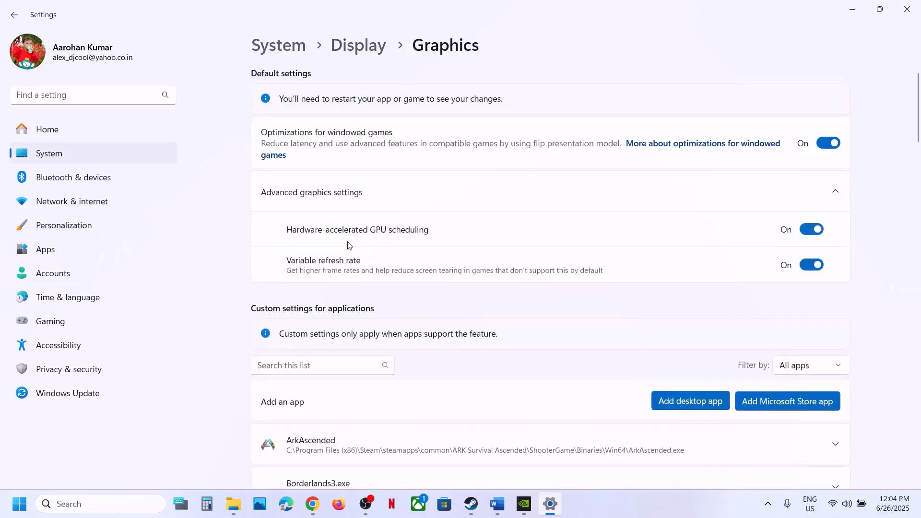
click(805, 233)
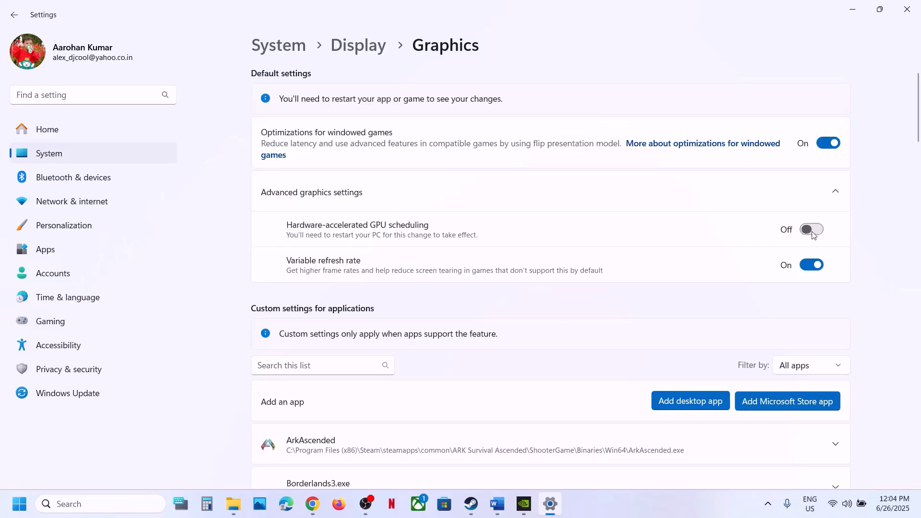
click(815, 230)
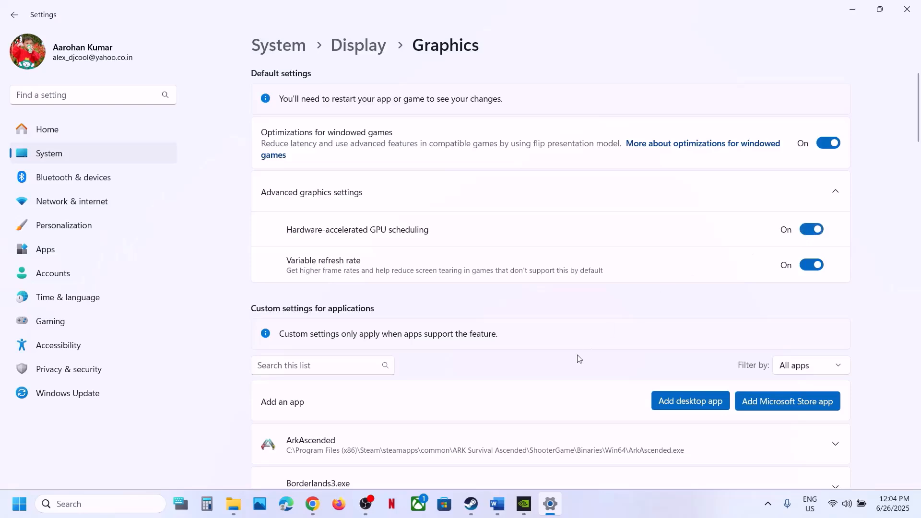
Return to the Word guide and read Step 14 on Power saver and the Intel extreme utility tool.
click(501, 514)
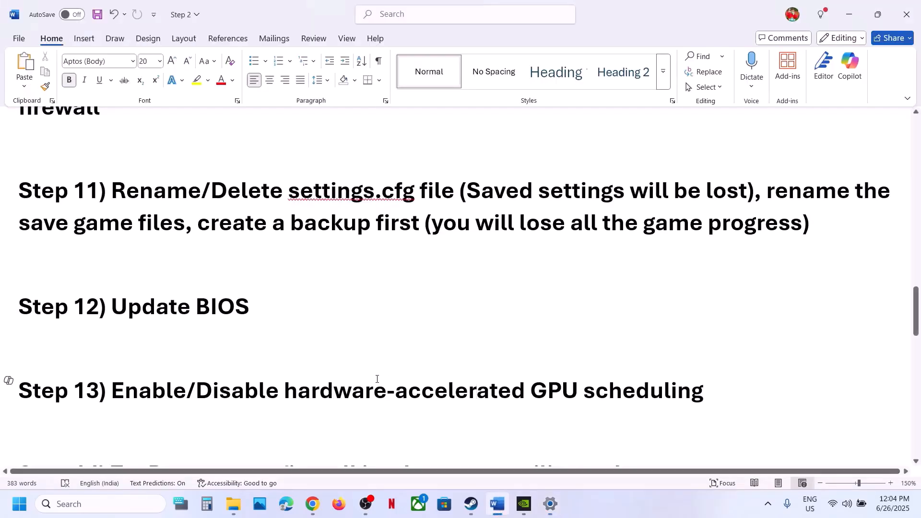
scroll(377, 378, down, 3)
scroll(377, 379, up, 1)
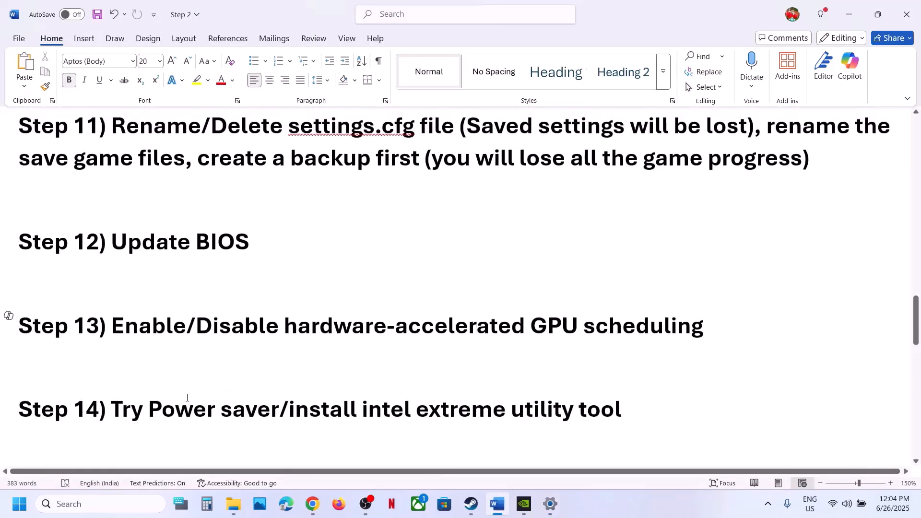
click(81, 512)
text(control panel)
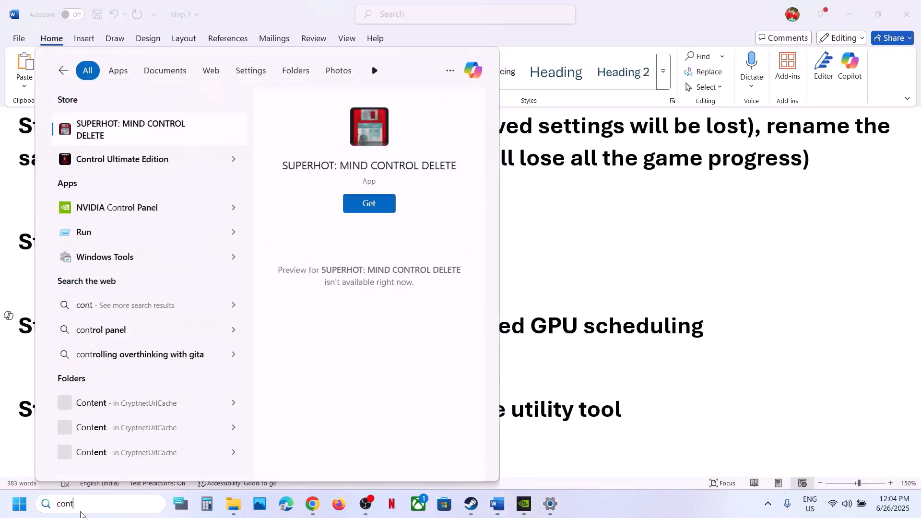
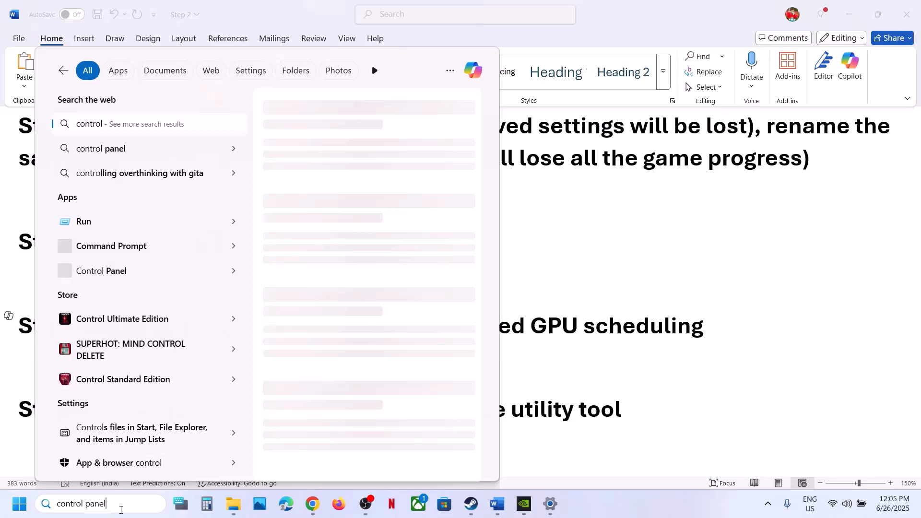
drag(121, 510, 42, 498)
key(BackSpace)
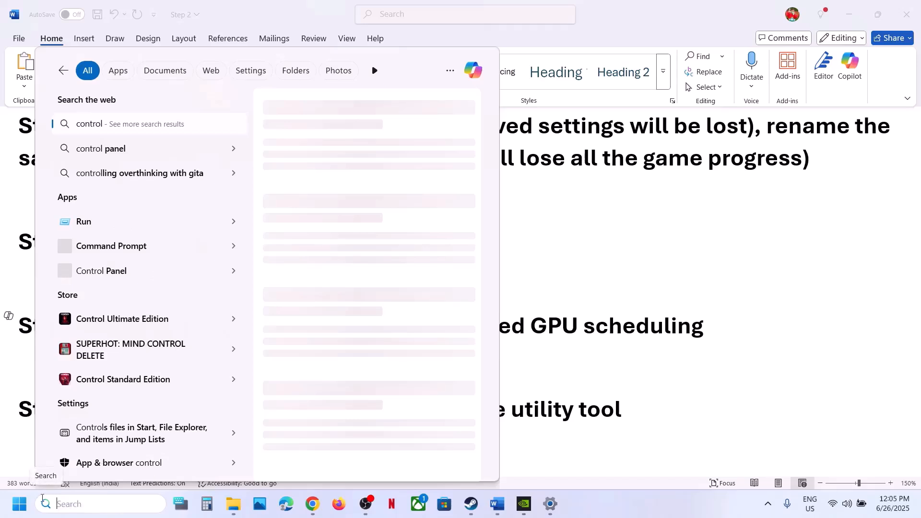
click(603, 496)
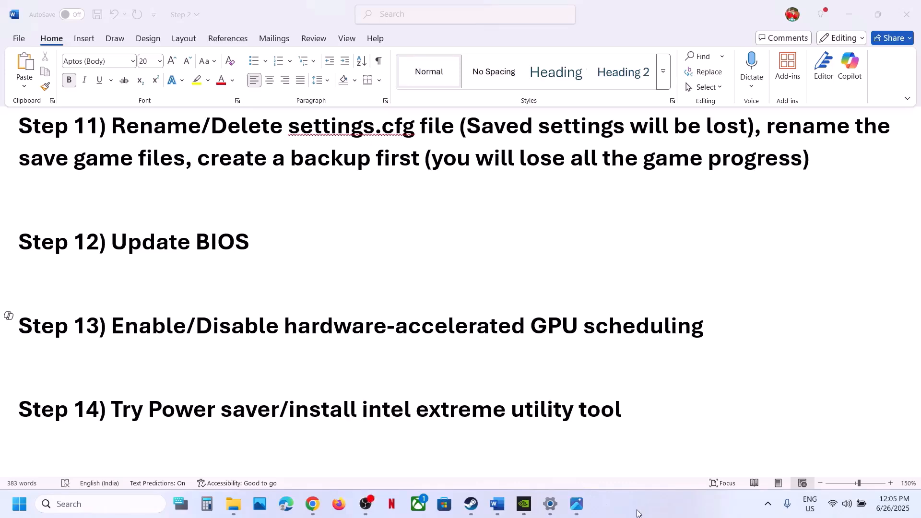
Open Control Panel and go to Power Options under Hardware and Sound.
click(77, 502)
text(control)
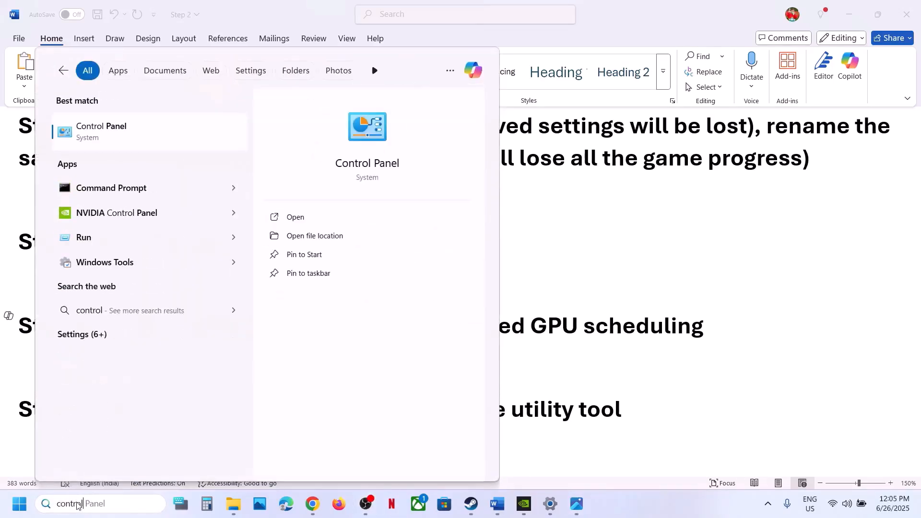
key(Escape)
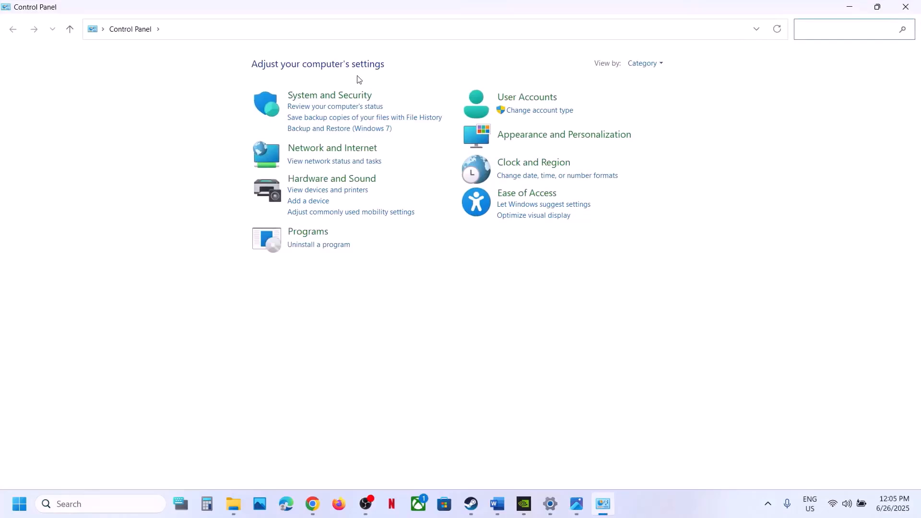
click(348, 179)
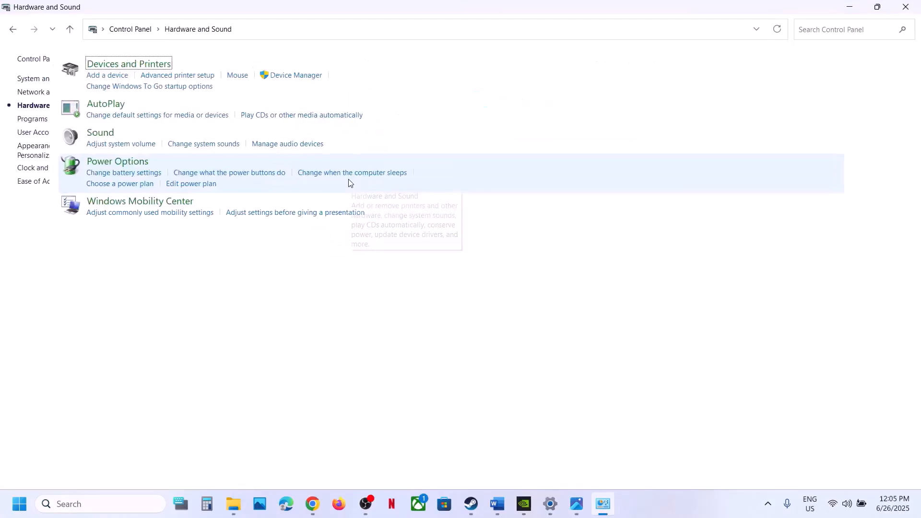
click(192, 162)
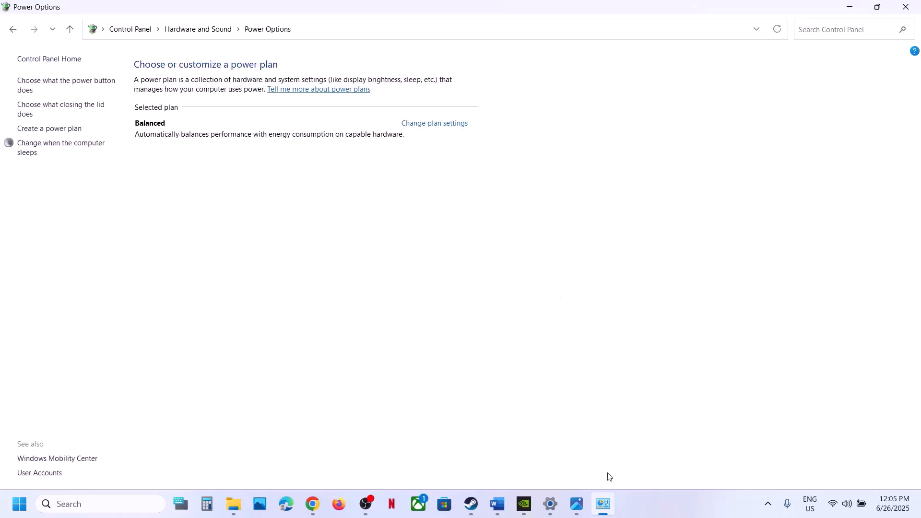
Switch to Photos and examine the Power Saver plan image and the Intel Extreme Tuning Utility image showing the Performance Core Ratio.
click(577, 504)
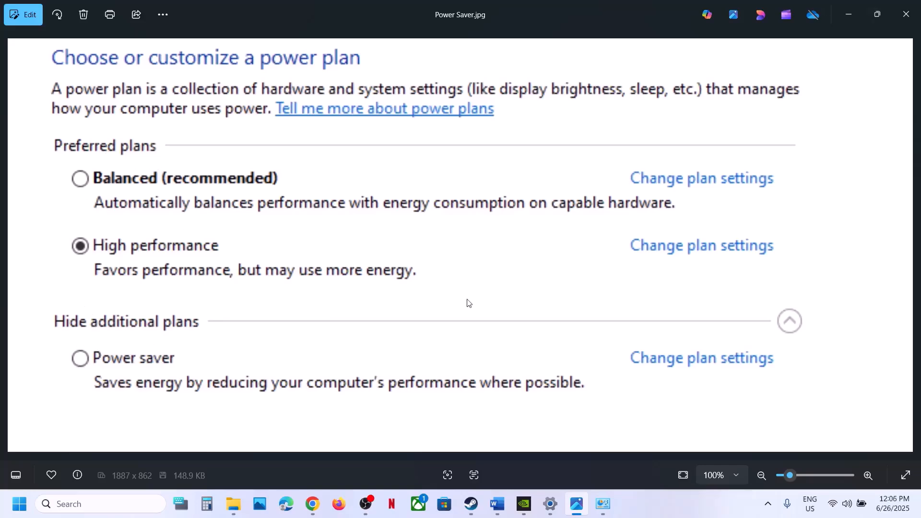
key(Left)
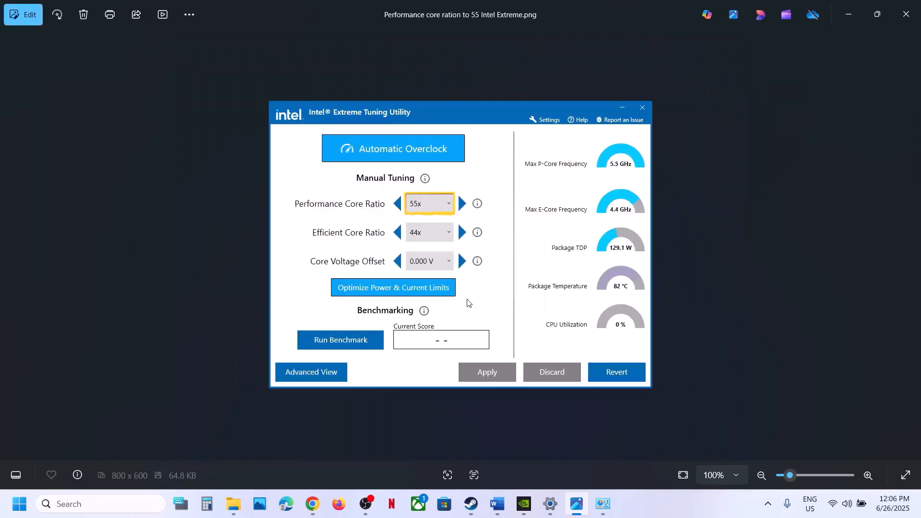
scroll(443, 114, up, 5)
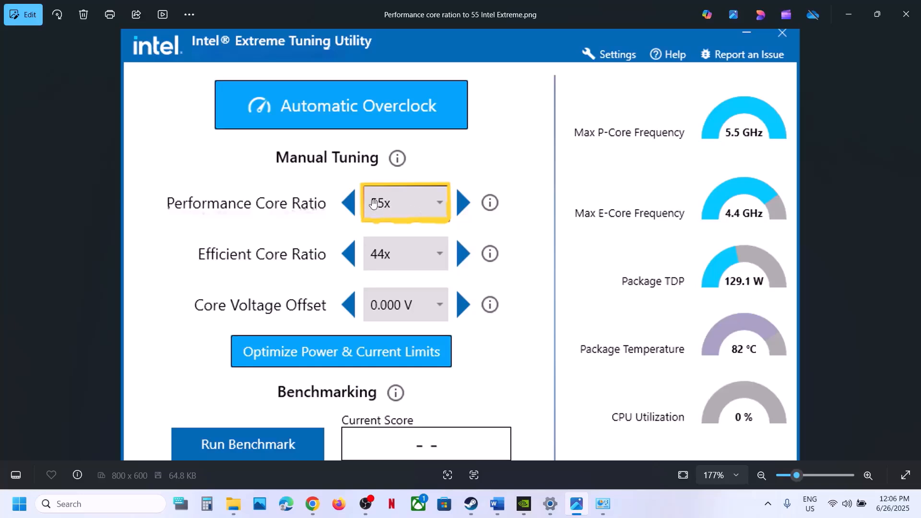
scroll(452, 193, down, 1)
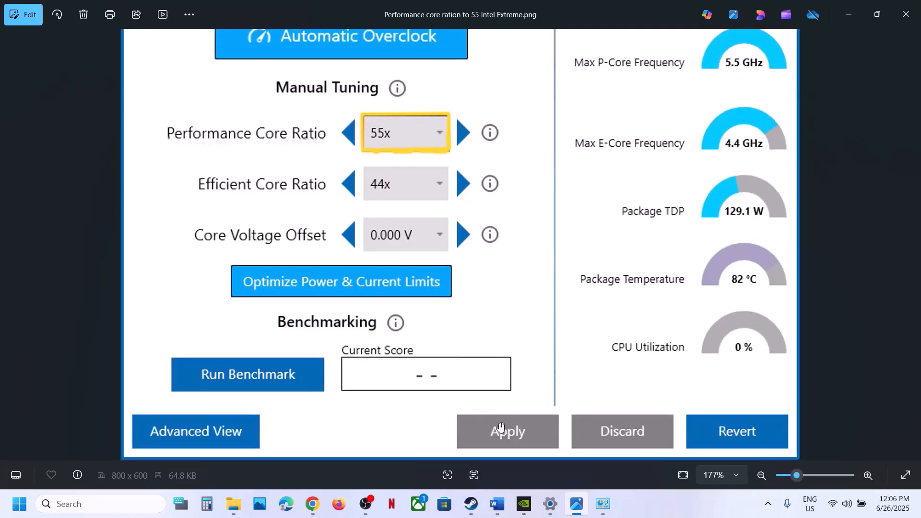
Return to the Word guide and highlight the Nvidia App wording in Step 15.
click(480, 507)
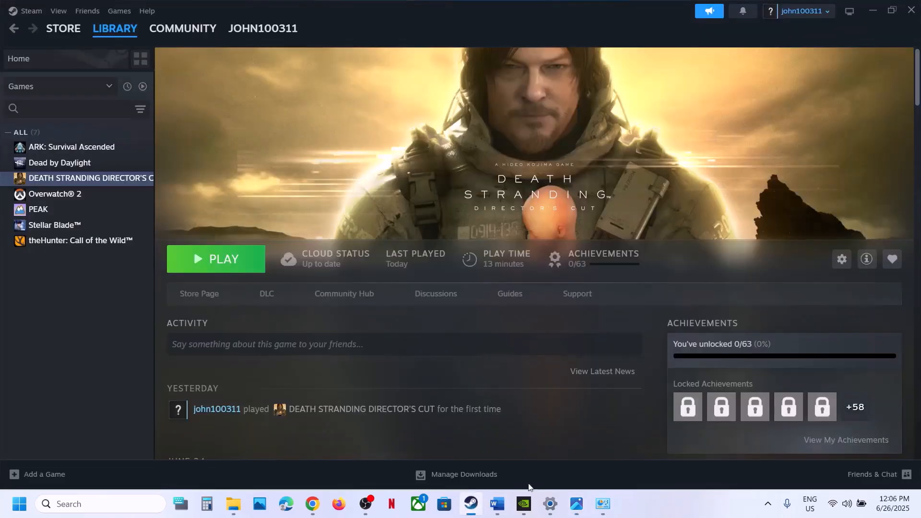
click(508, 504)
scroll(426, 329, down, 3)
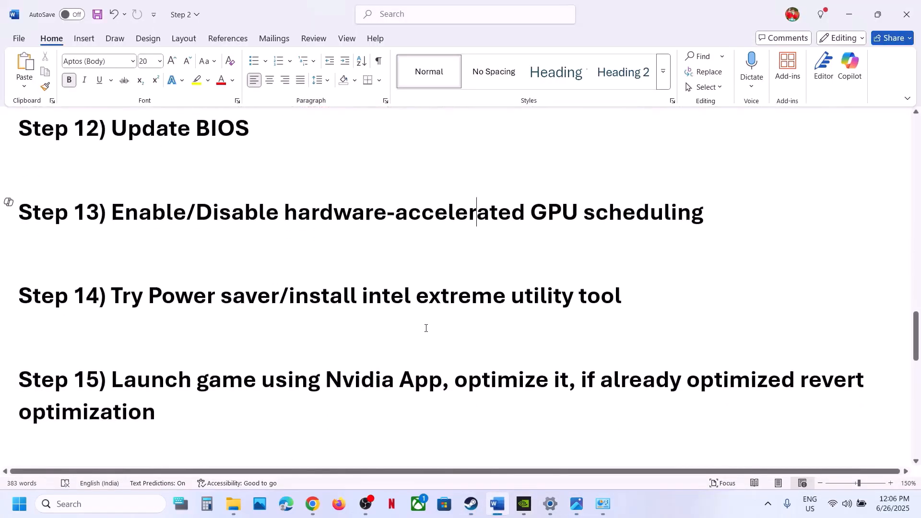
drag(197, 381, 441, 387)
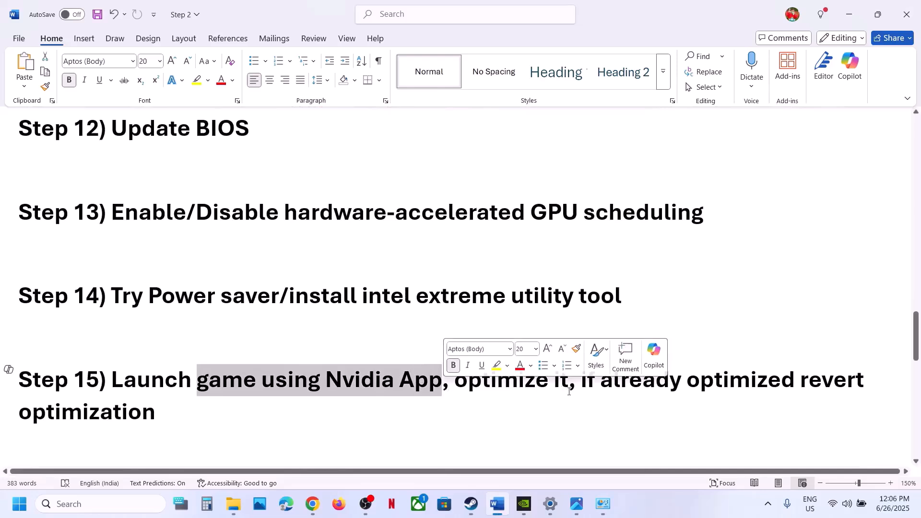
Switch to the NVIDIA App and optimize DEATH STRANDING DIRECTOR'S CUT from its program graphics settings.
click(146, 502)
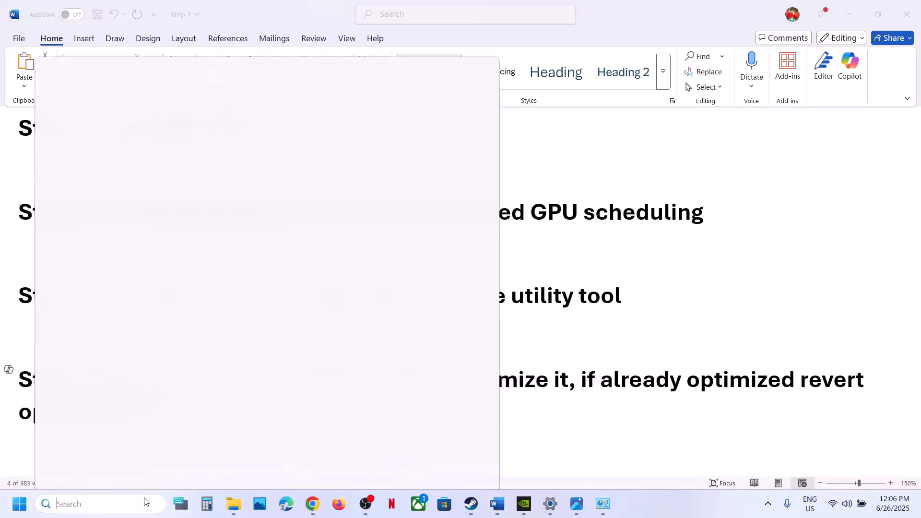
text(nvi)
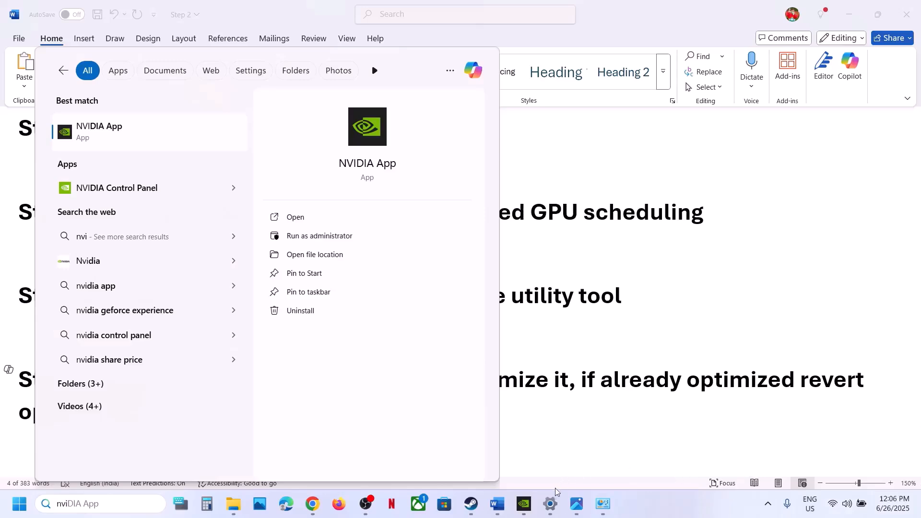
click(524, 504)
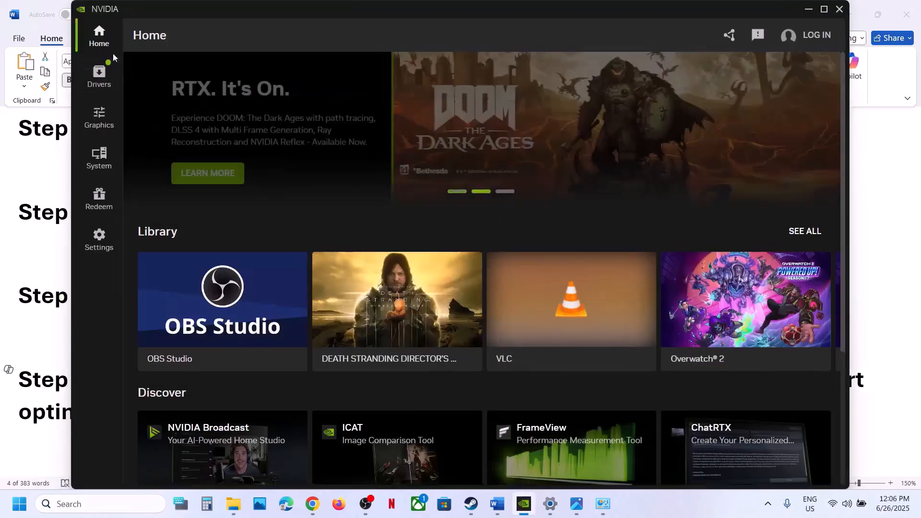
mouse_move(422, 327)
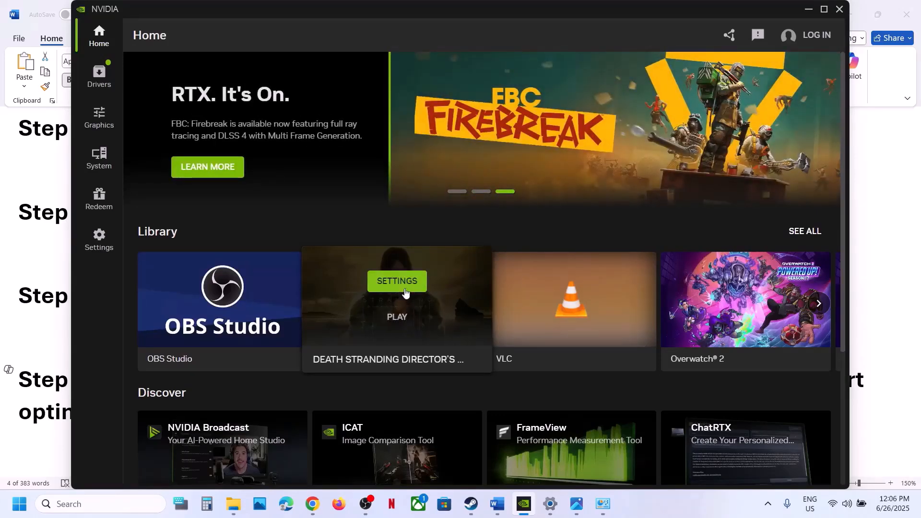
click(392, 282)
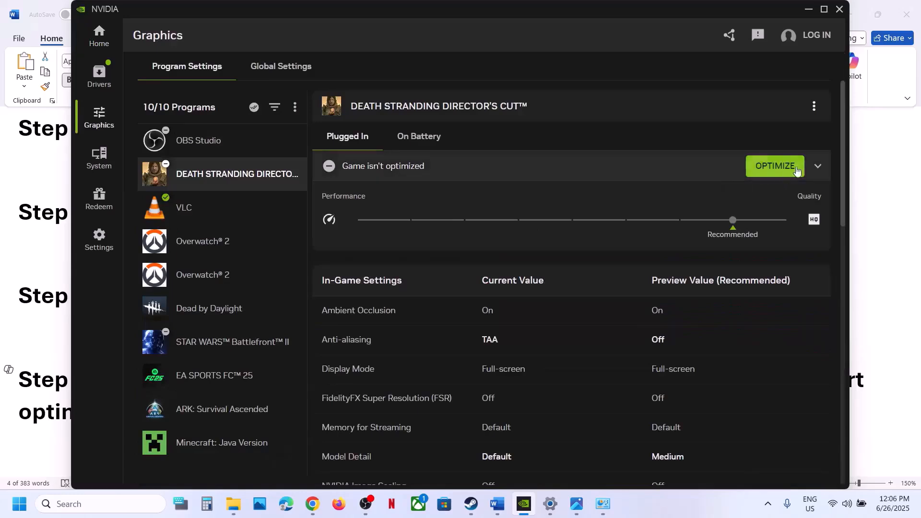
click(762, 173)
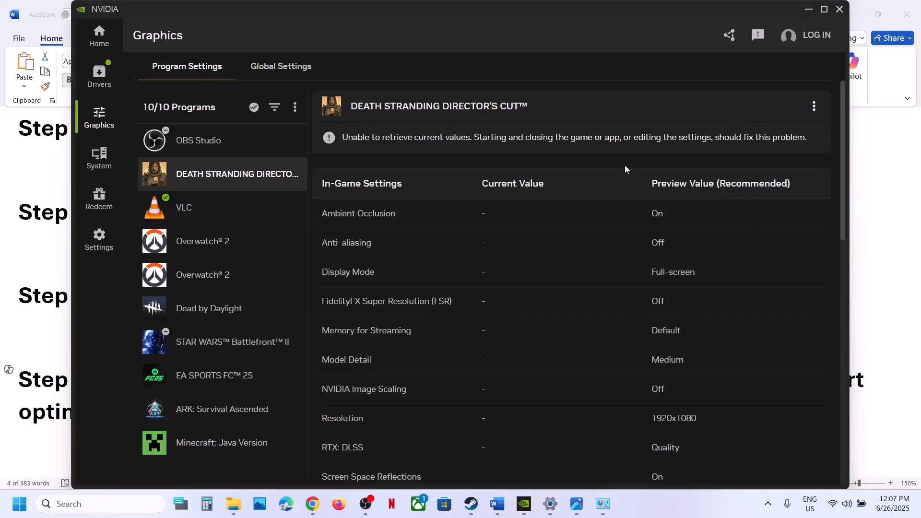
click(814, 106)
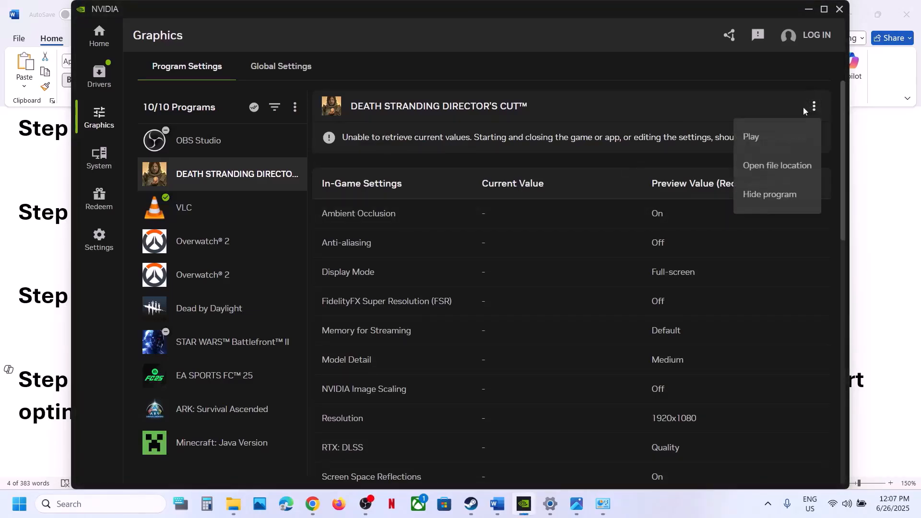
click(657, 124)
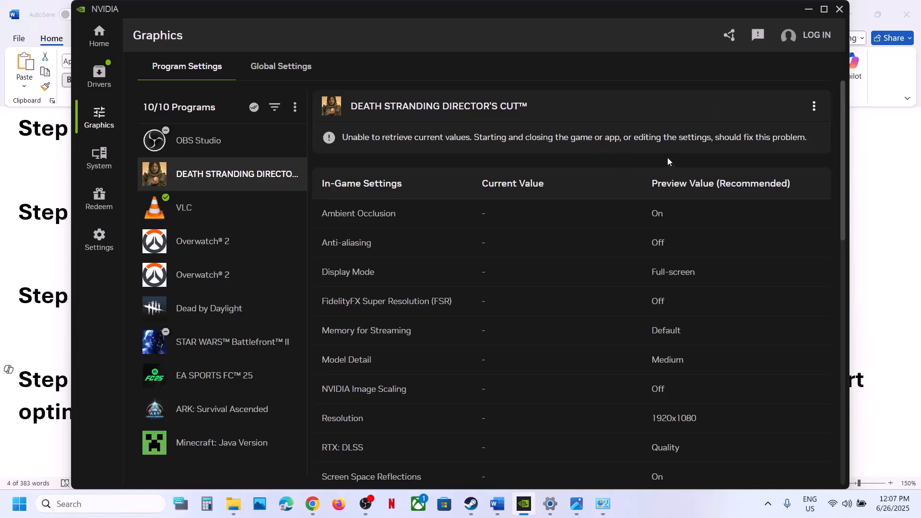
Return to the Word guide and highlight the revert optimization wording in Step 15 and the -dx11/-dx12 launch options in Step 16.
click(21, 328)
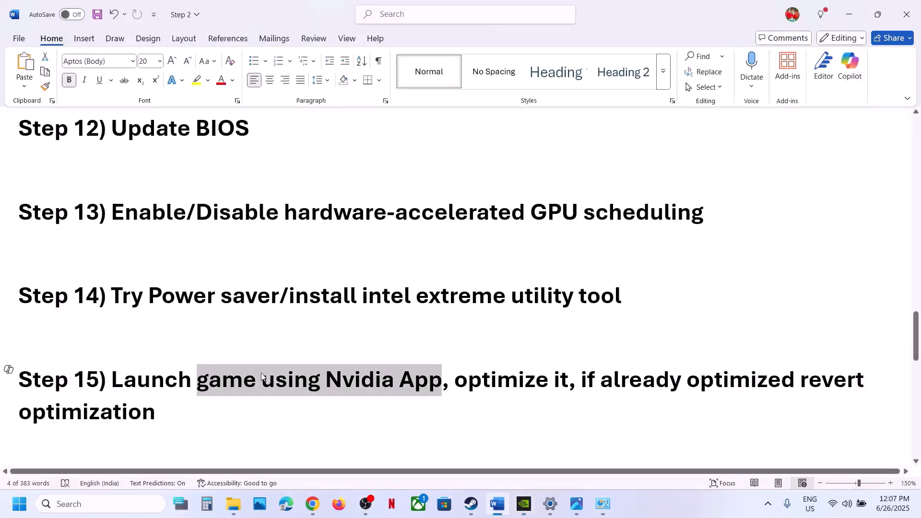
scroll(261, 374, down, 2)
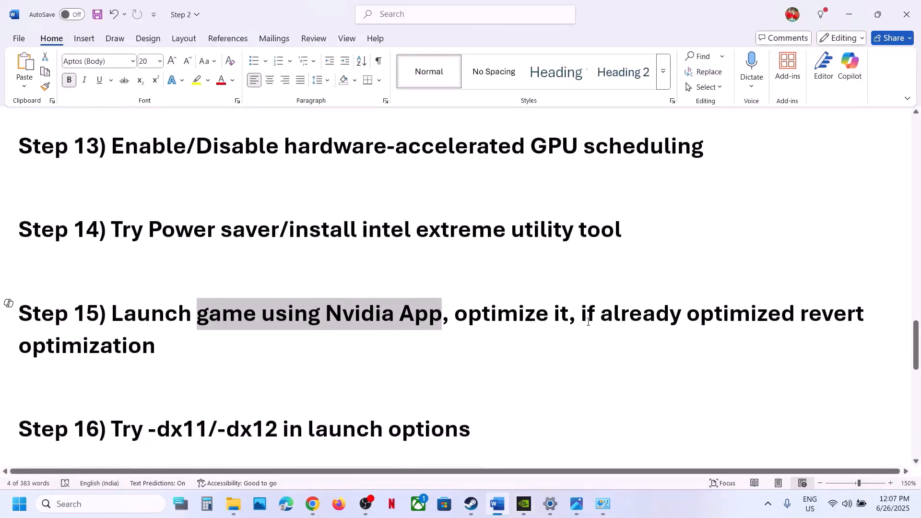
drag(588, 322, 257, 348)
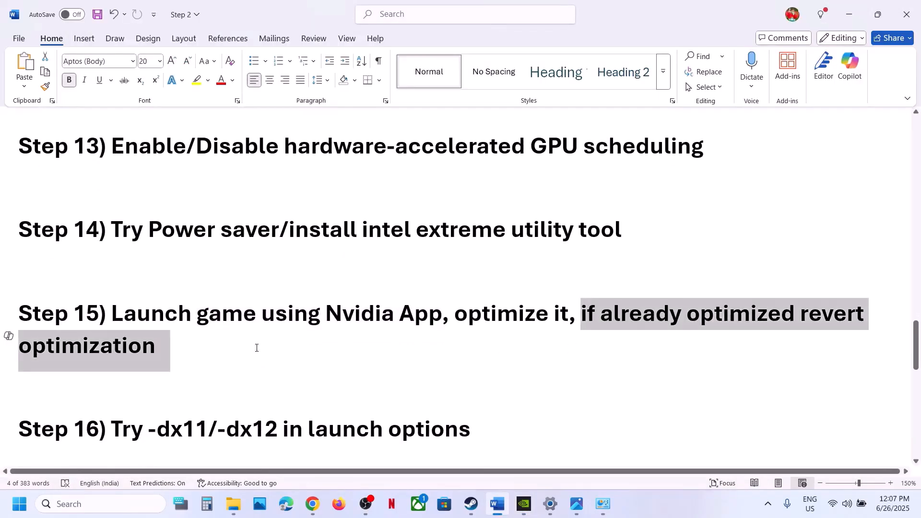
click(225, 347)
scroll(225, 346, down, 2)
drag(165, 378, 388, 379)
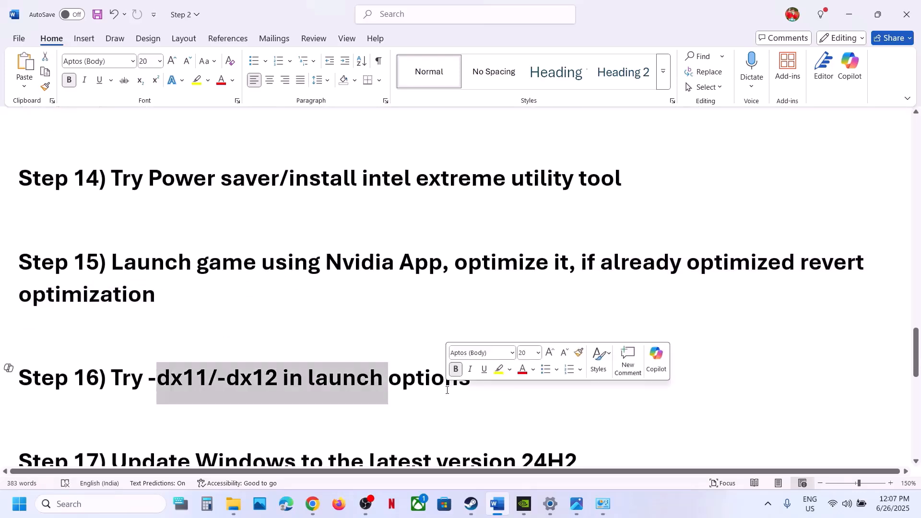
Switch to Steam and try the launch options -dx11 and -dx12 in the properties of DEATH STRANDING DIRECTOR'S CUT.
click(471, 504)
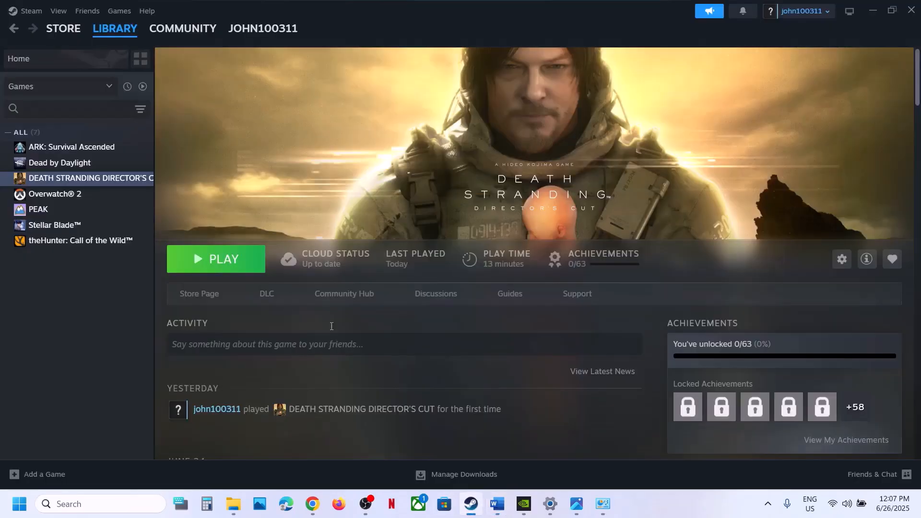
right_click(69, 178)
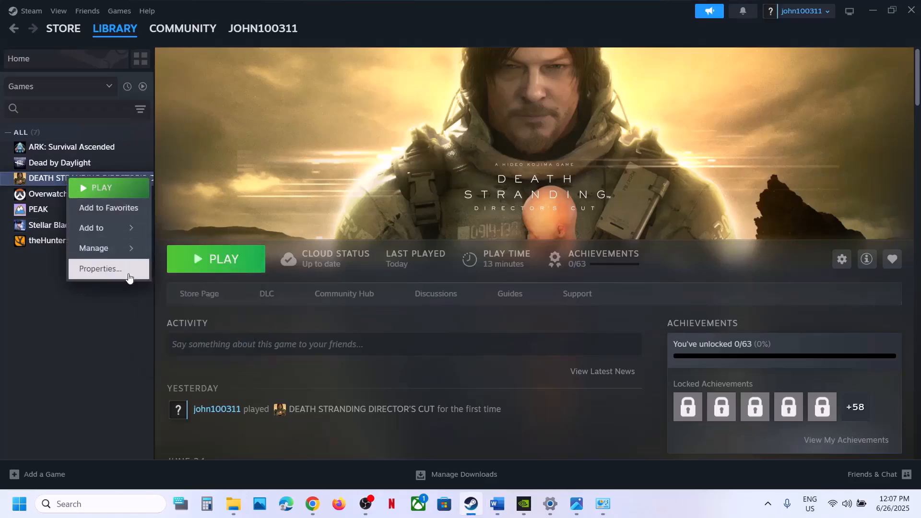
click(127, 269)
click(389, 313)
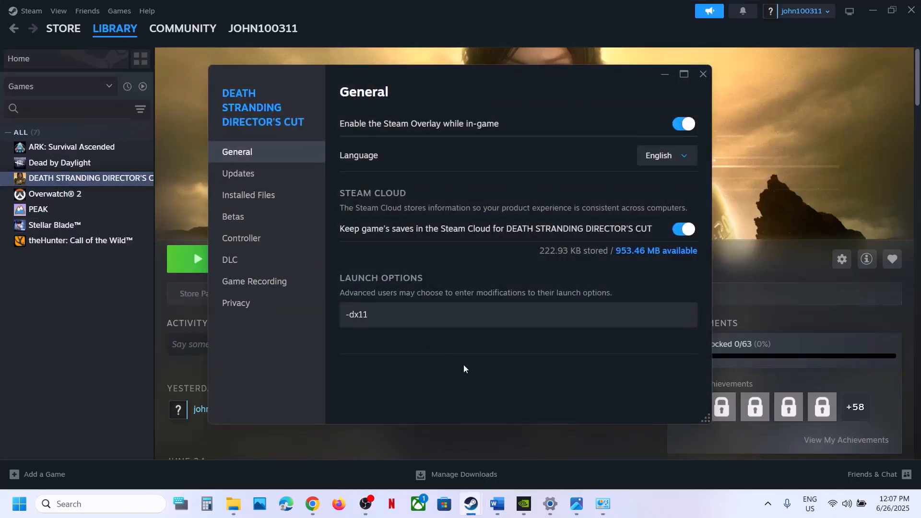
drag(412, 314, 345, 315)
text(-d)
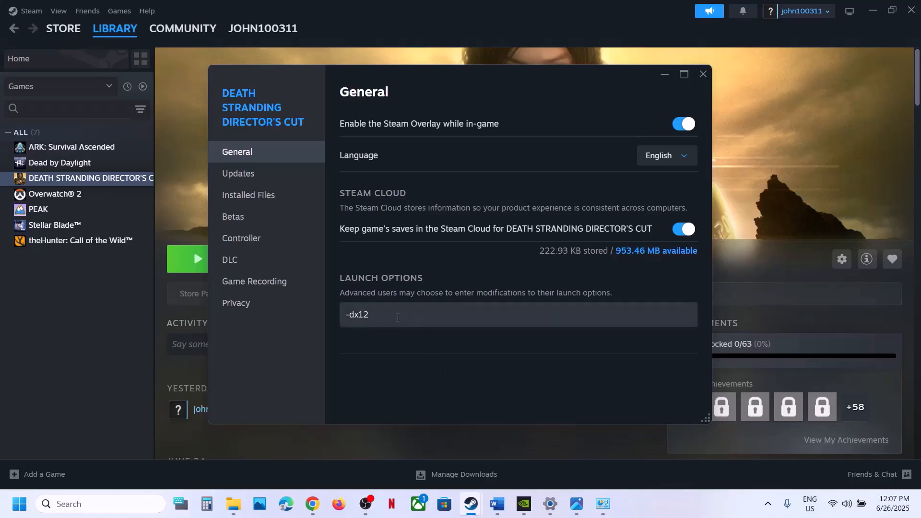
Clear the game's launch options and close its properties.
drag(397, 315, 346, 319)
key(BackSpace)
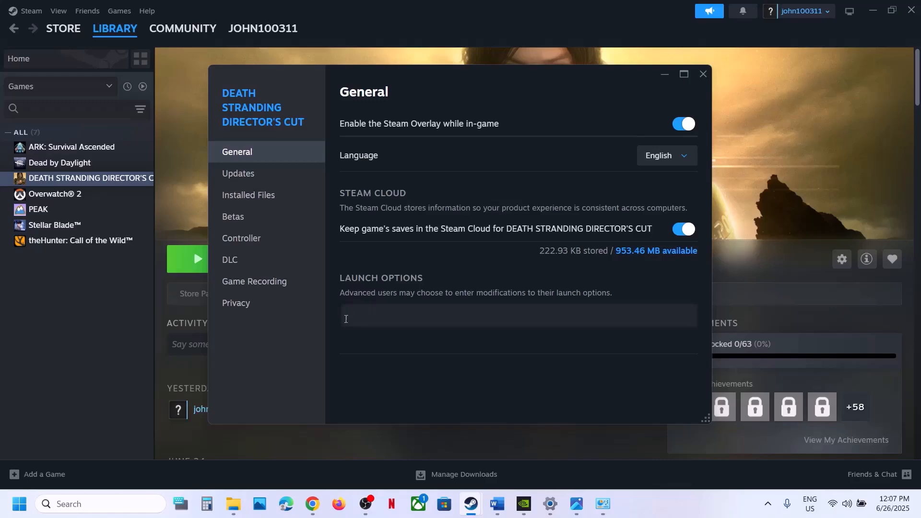
click(704, 73)
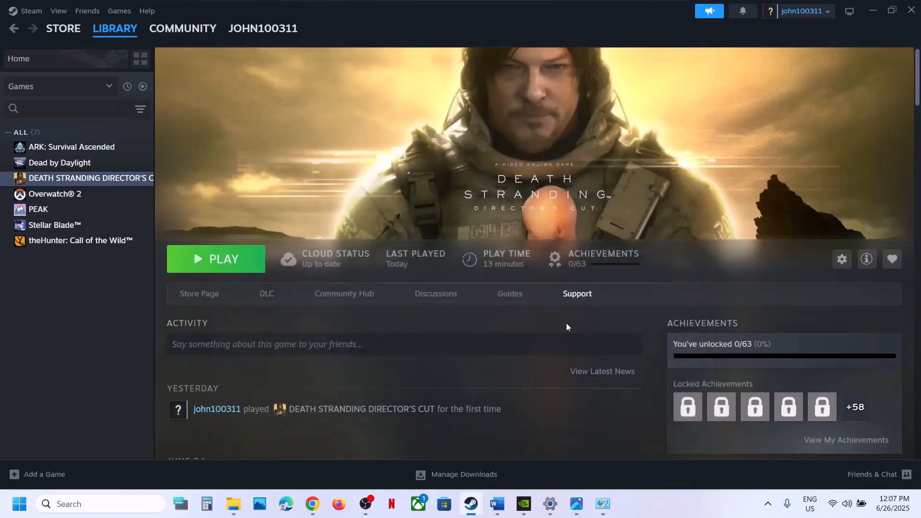
Return to the Word guide and read Step 17 on updating Windows to version 24H2.
mouse_move(499, 499)
click(480, 446)
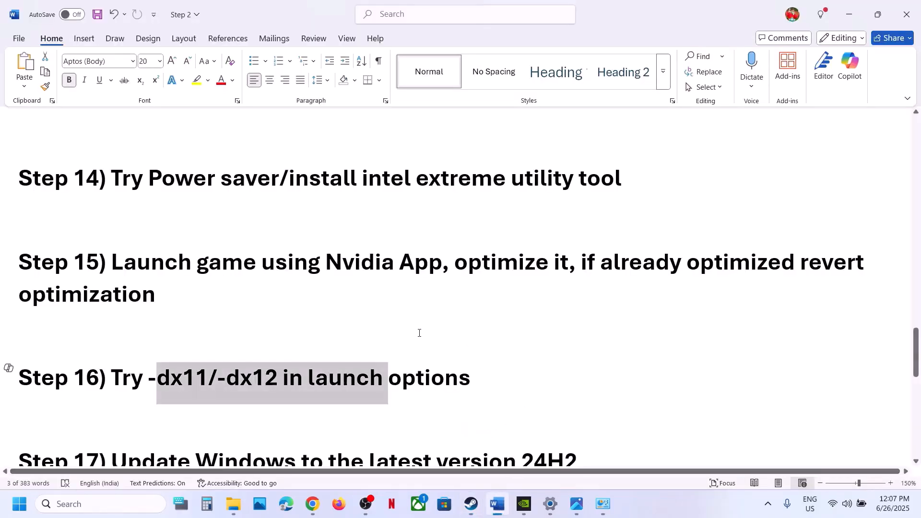
scroll(419, 333, down, 2)
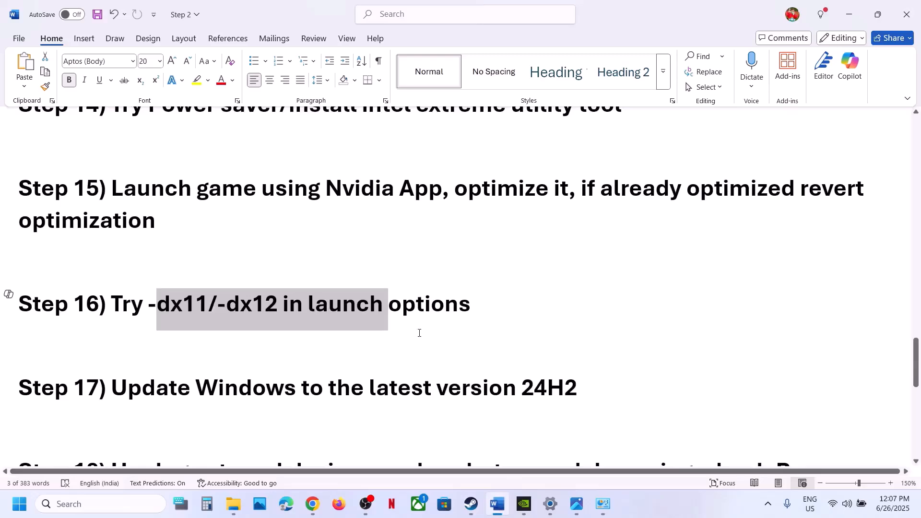
Check for updates on the Windows Update page in Settings and bring up the computer's power options for a restart.
click(551, 503)
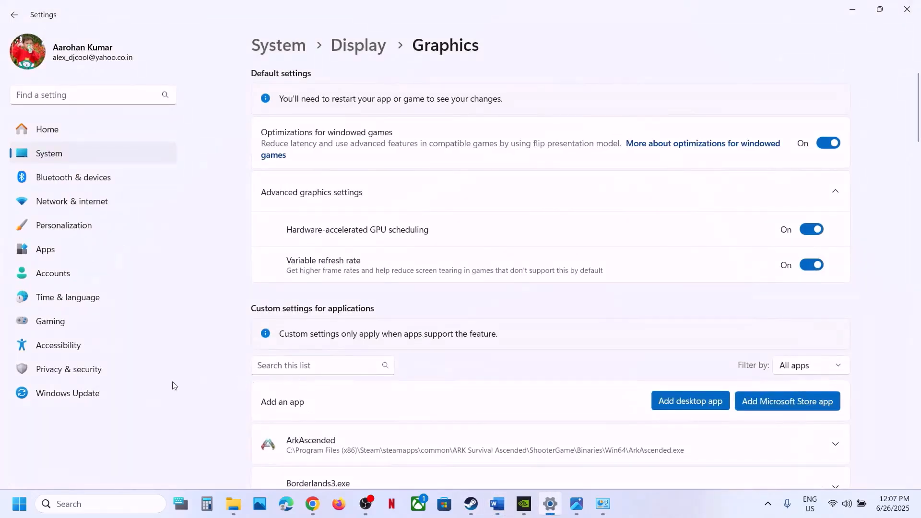
click(88, 397)
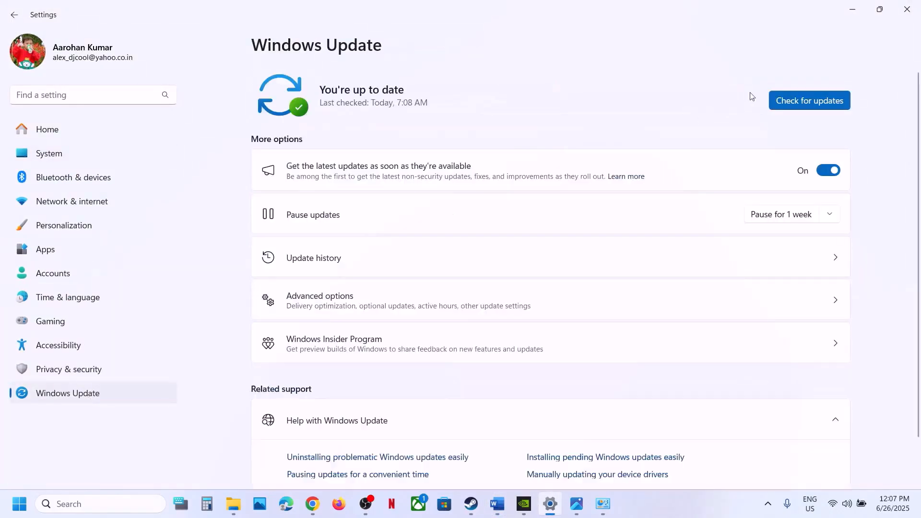
click(810, 101)
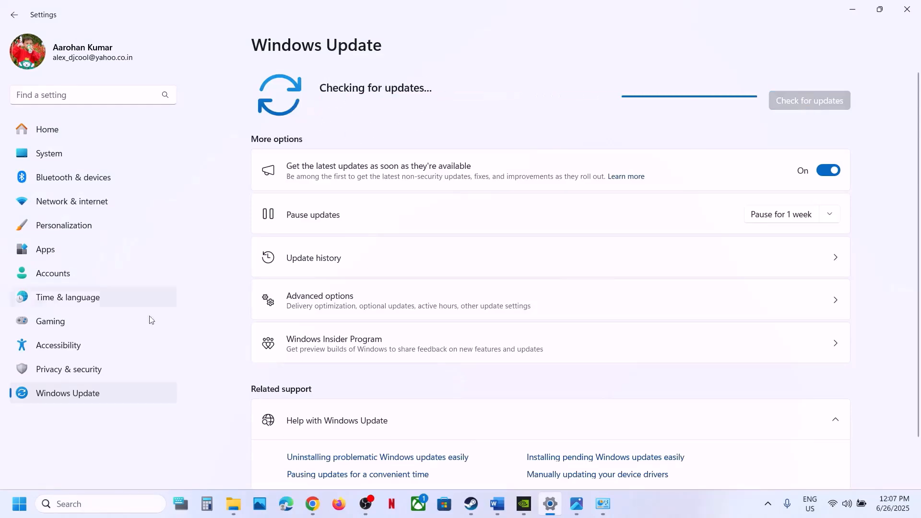
click(19, 503)
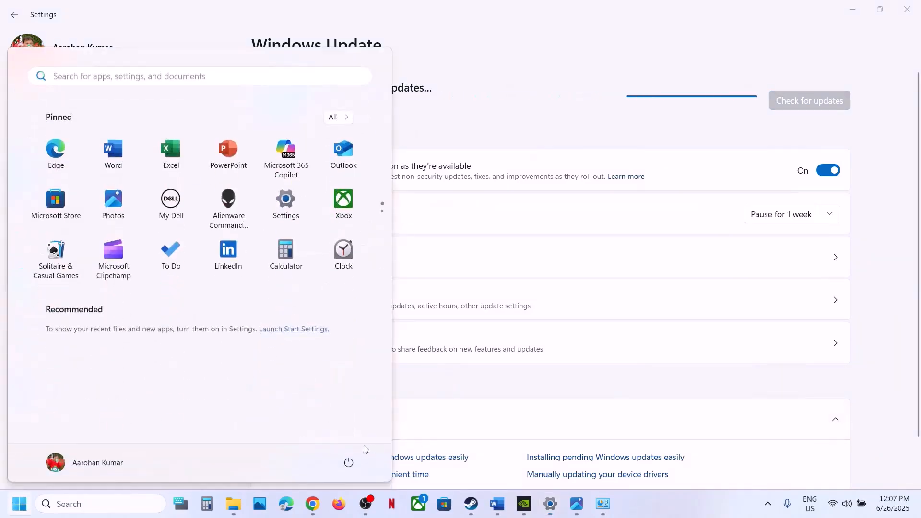
click(348, 461)
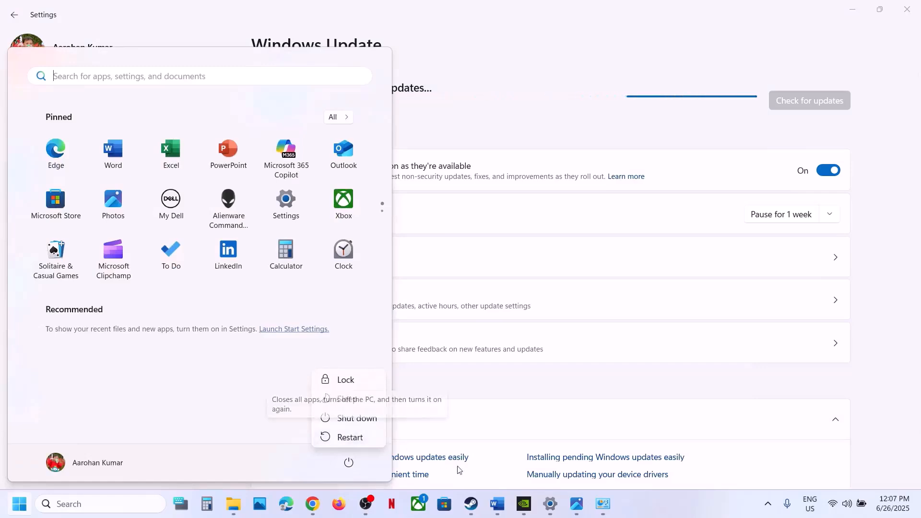
Return to the Word guide and highlight the Step 18 wording on unplugging external devices and disconnecting additional joysticks/controllers.
click(470, 504)
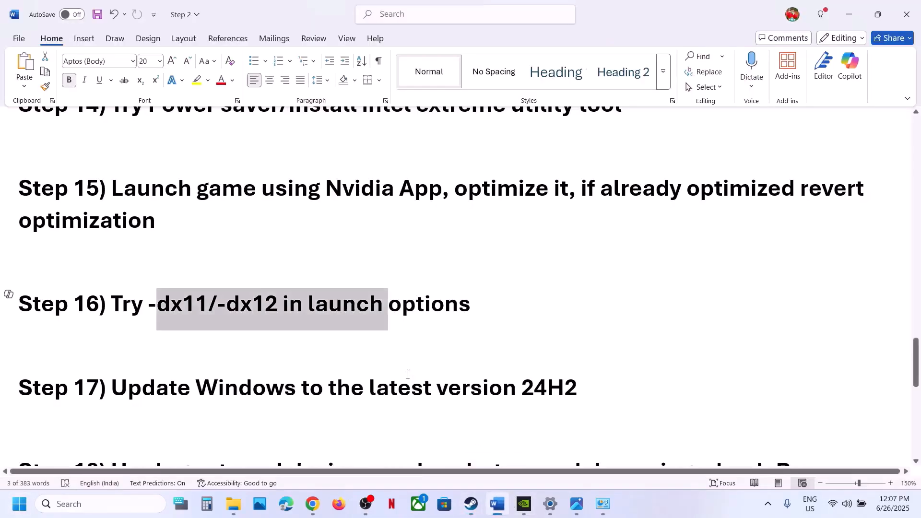
scroll(408, 374, down, 5)
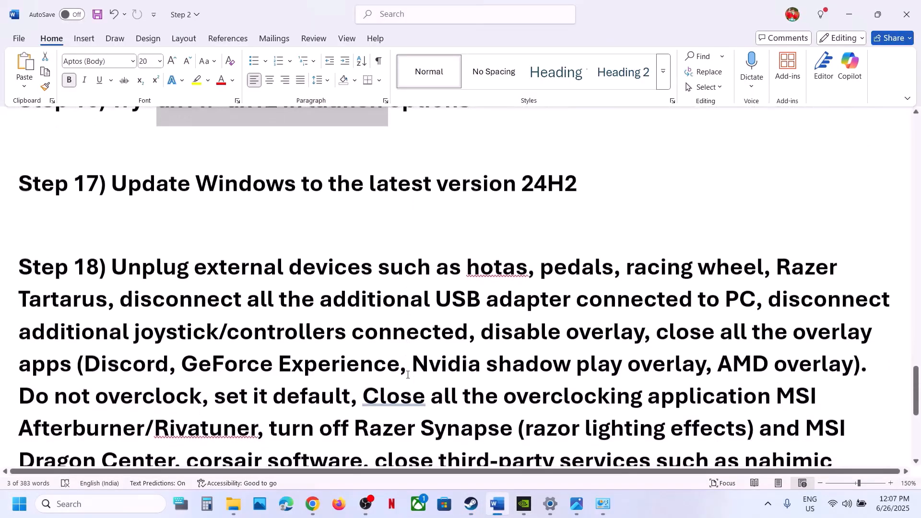
scroll(408, 374, down, 1)
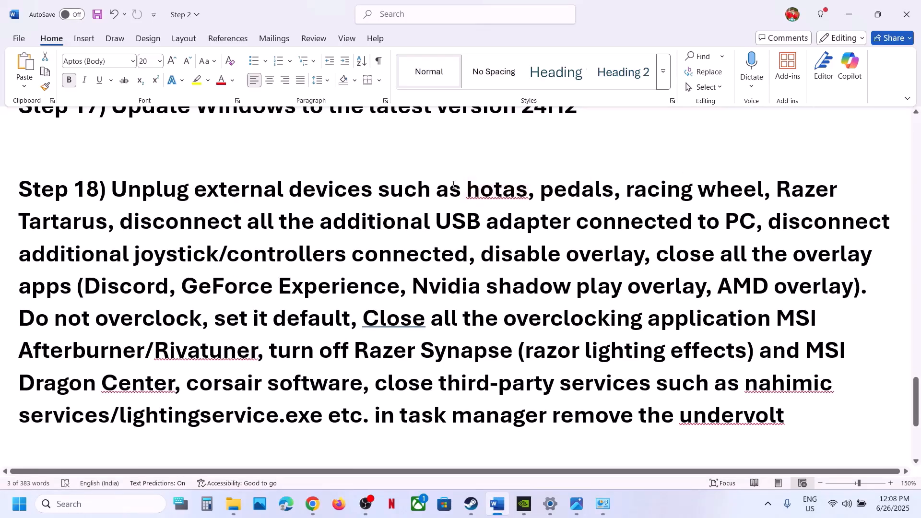
drag(437, 190, 702, 227)
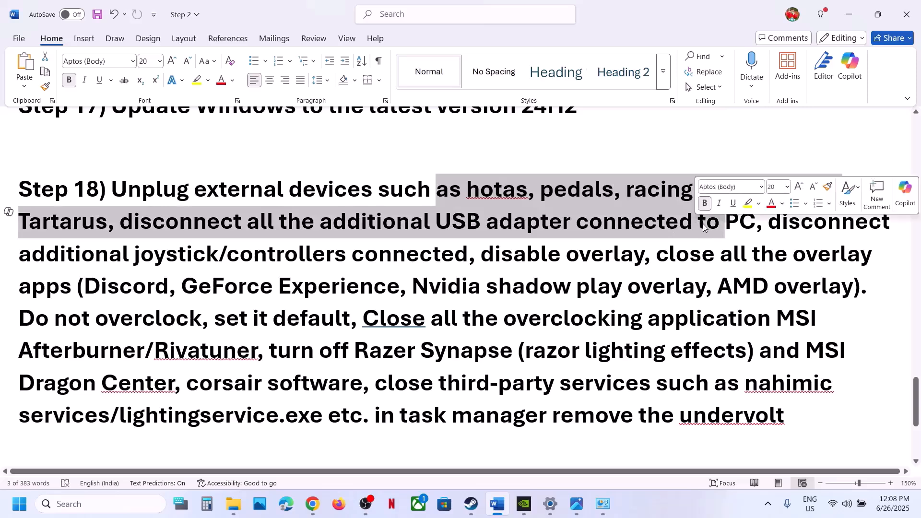
drag(757, 226, 462, 252)
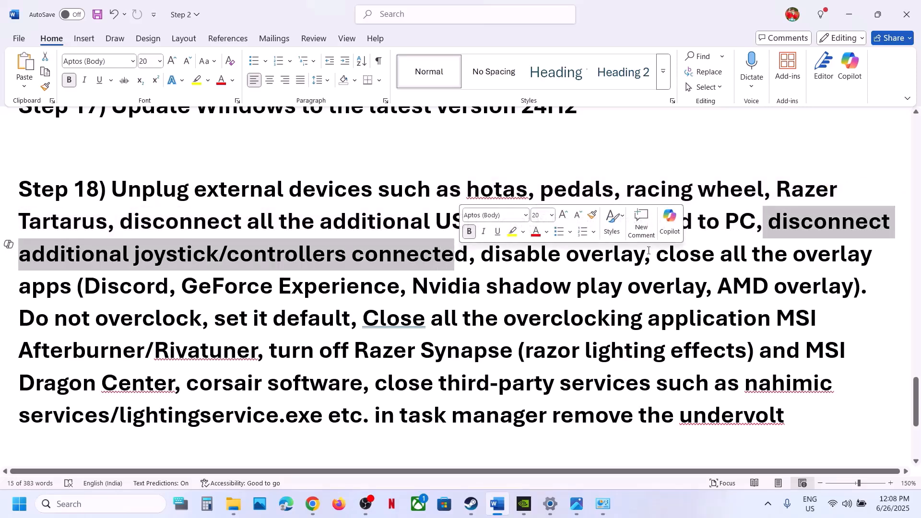
Turn off the in-game Steam Overlay in the Steam properties of DEATH STRANDING DIRECTOR'S CUT and return to the Word guide.
click(466, 512)
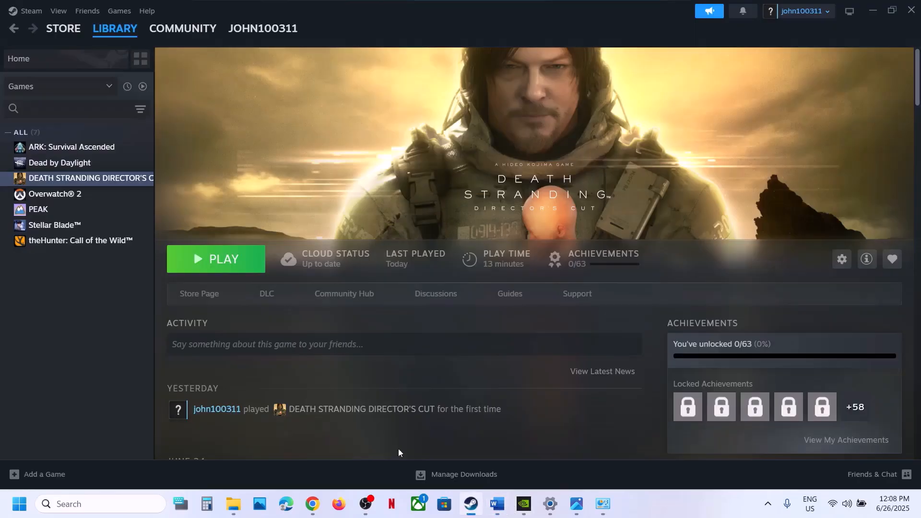
right_click(90, 186)
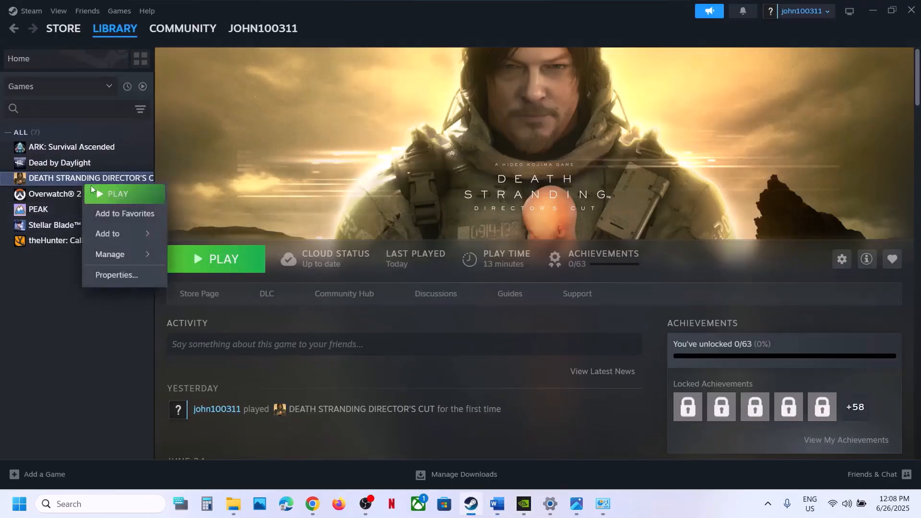
click(120, 269)
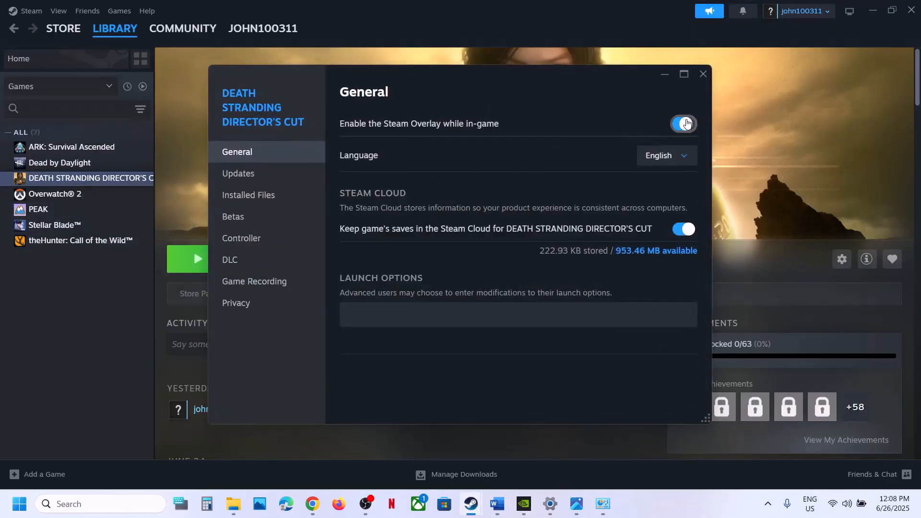
click(687, 124)
click(702, 72)
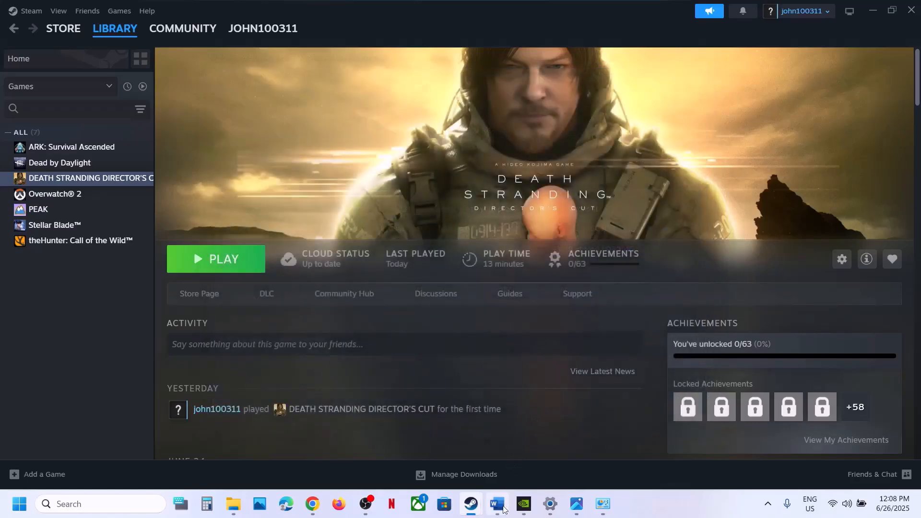
click(499, 506)
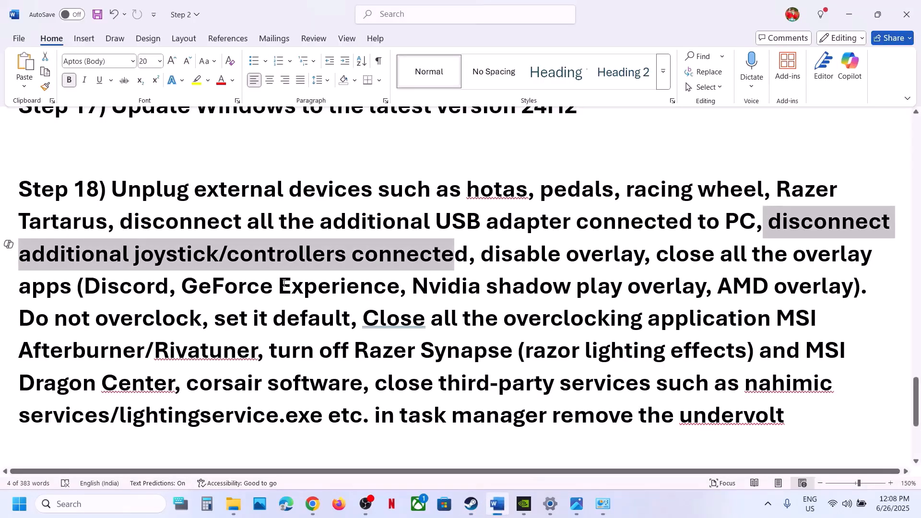
Highlight Discord in the guide's Step 18, check the NVIDIA overlay setting in the NVIDIA App, and close that app.
double_click(159, 292)
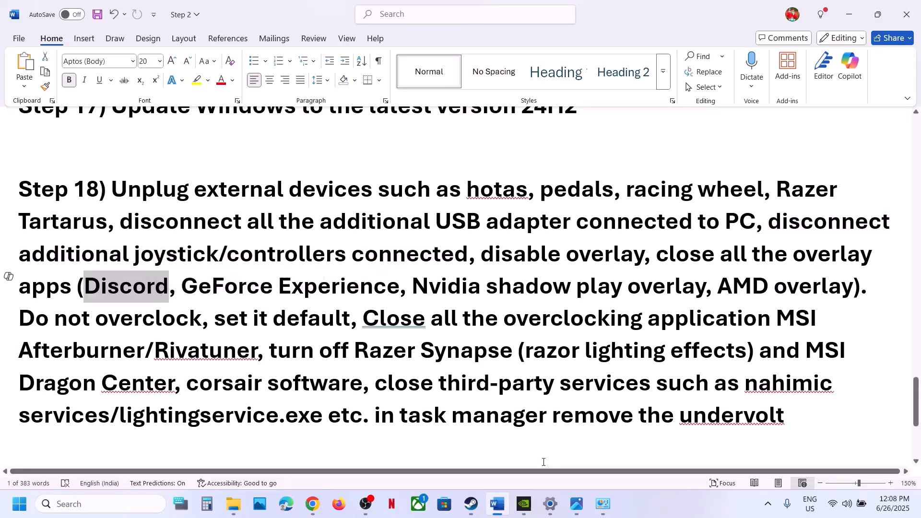
click(524, 503)
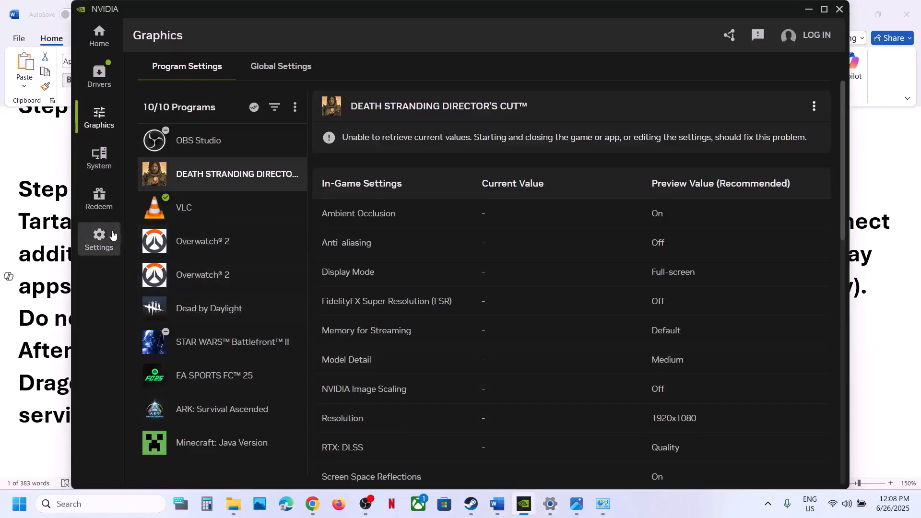
click(113, 234)
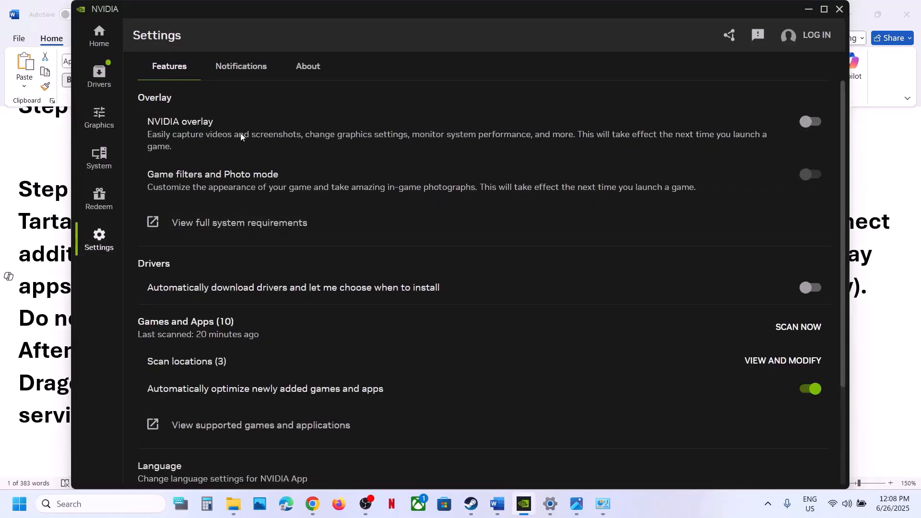
click(839, 9)
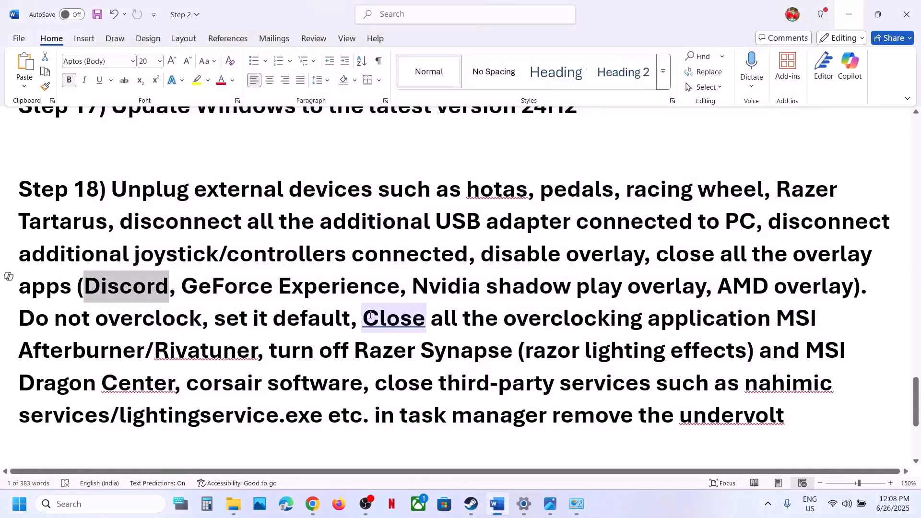
Highlight the Step 18 wording on overlay apps, overclocking applications, Razer Synapse, third-party services and removing the undervolt.
drag(366, 316, 683, 320)
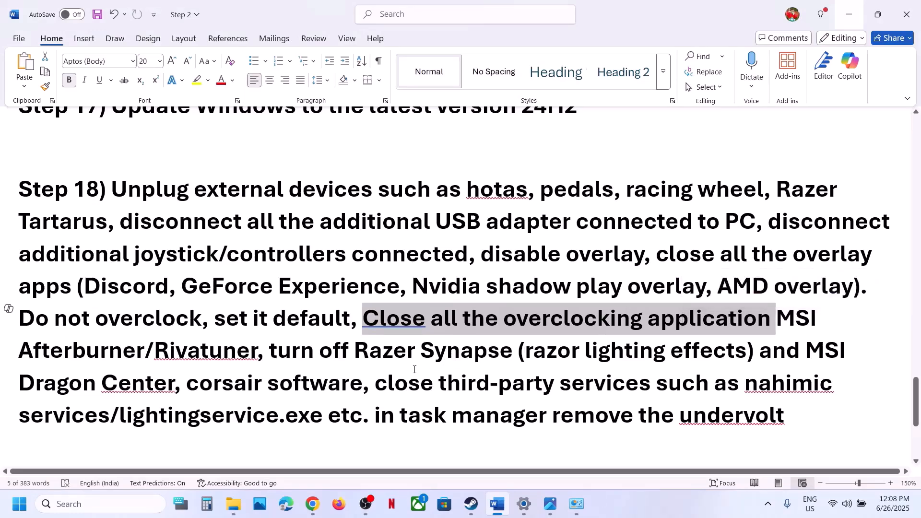
click(302, 308)
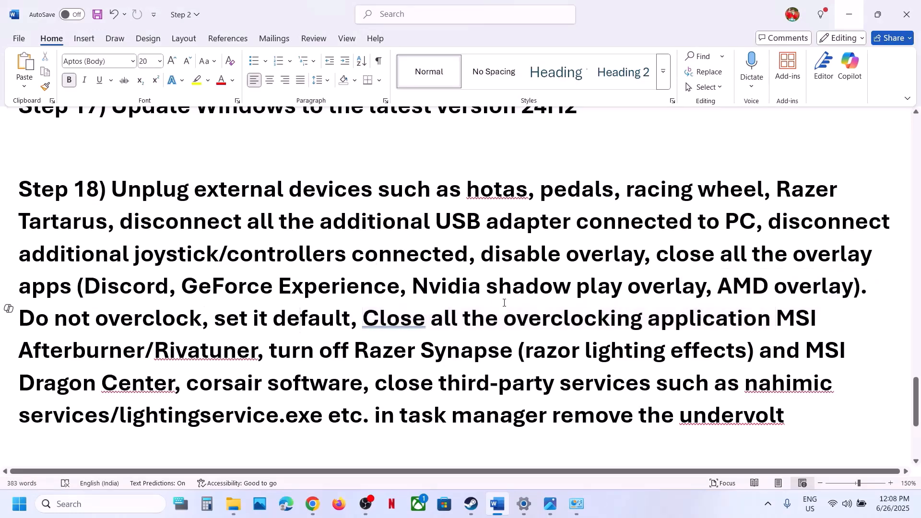
drag(585, 267, 768, 288)
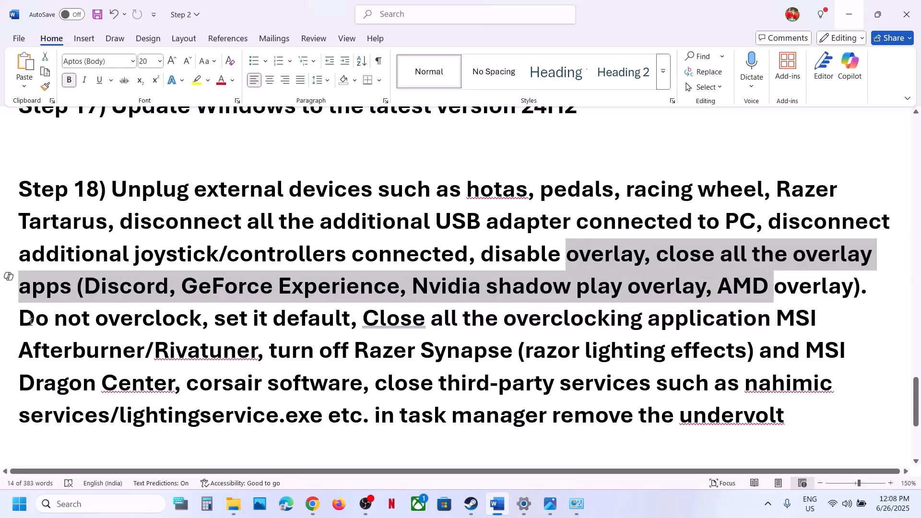
drag(30, 322, 232, 361)
click(232, 361)
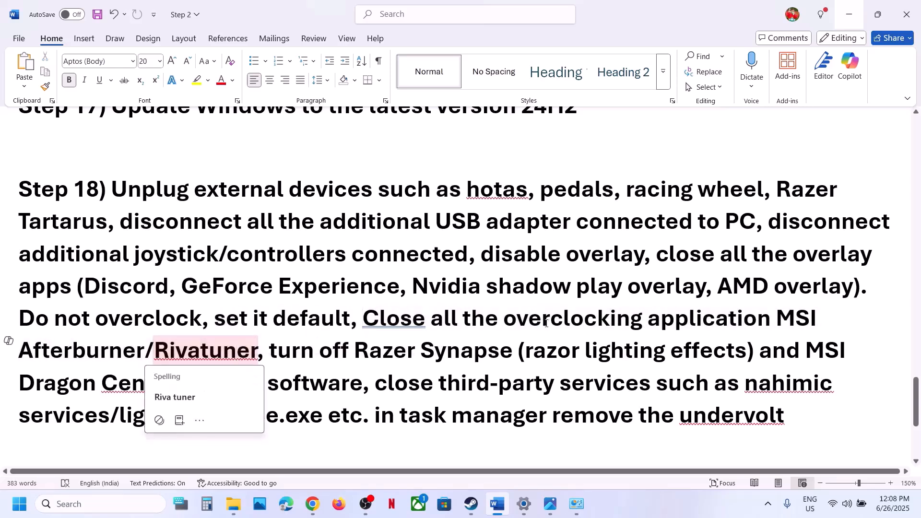
drag(511, 320, 691, 319)
double_click(393, 319)
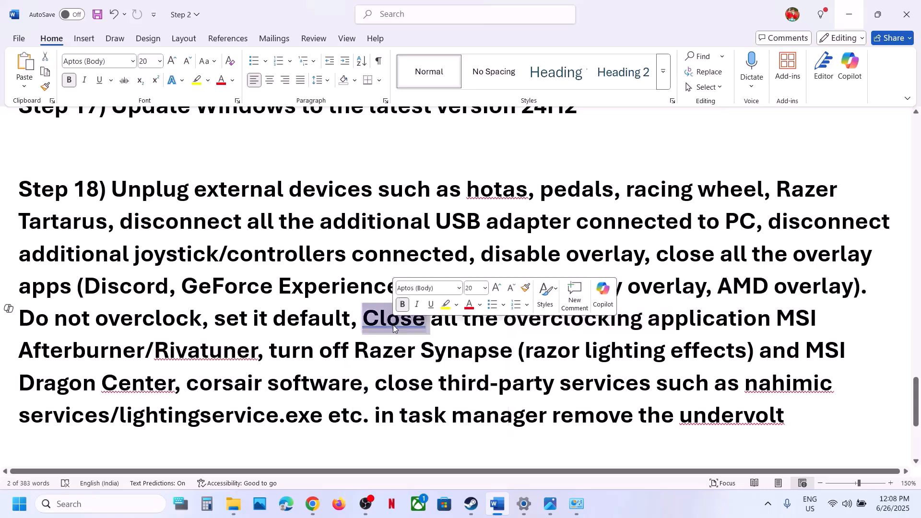
drag(277, 350, 364, 417)
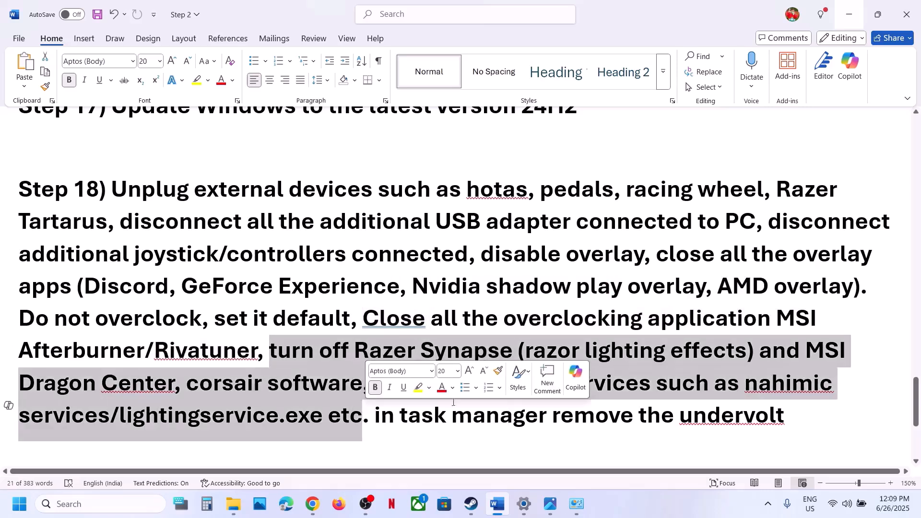
drag(697, 425, 553, 416)
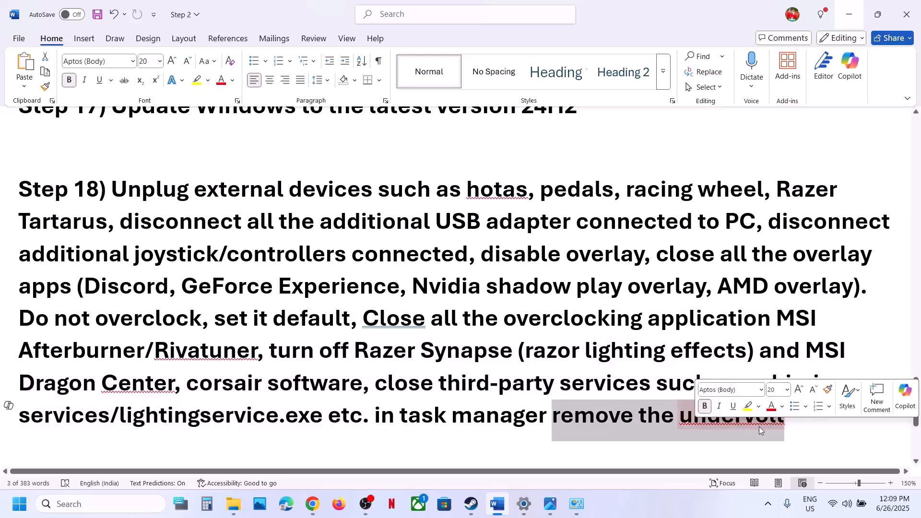
click(481, 382)
Move on to Step 19 in the guide and highlight its "Increase Virtual Memory" wording.
scroll(481, 382, down, 3)
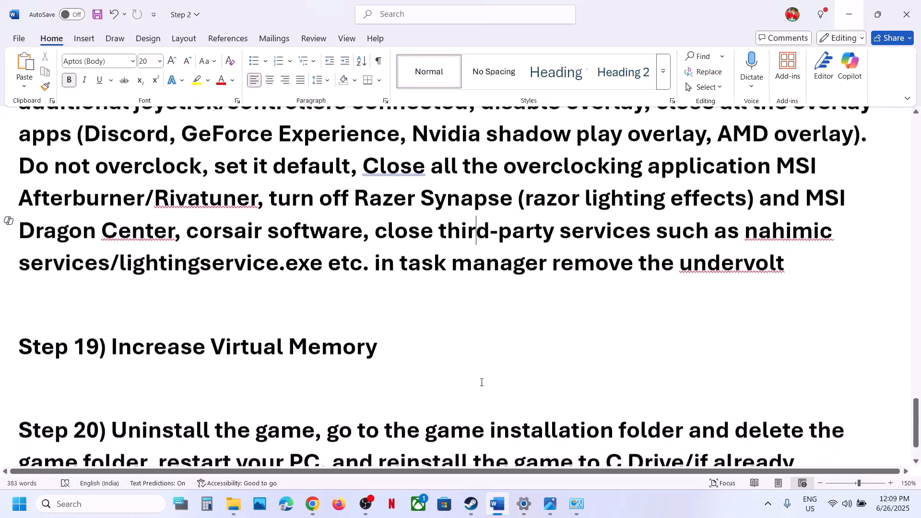
scroll(420, 384, up, 1)
drag(194, 398, 308, 406)
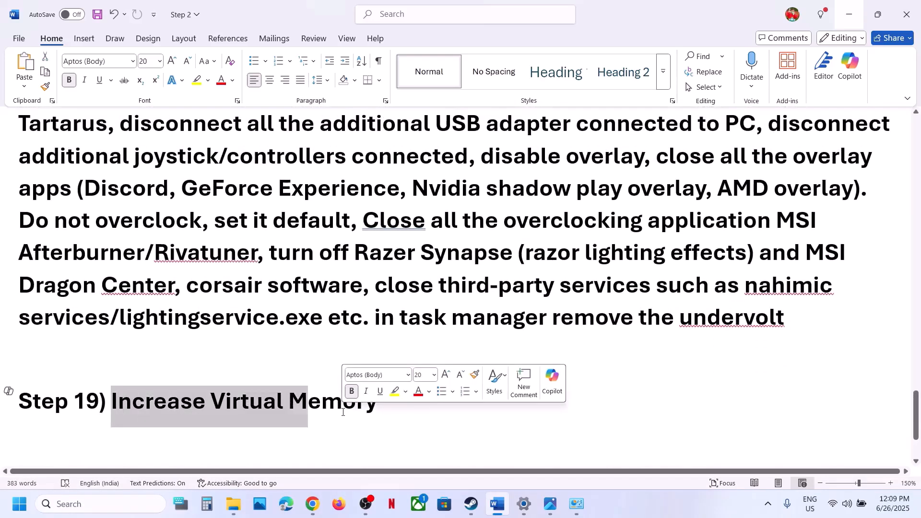
click(614, 515)
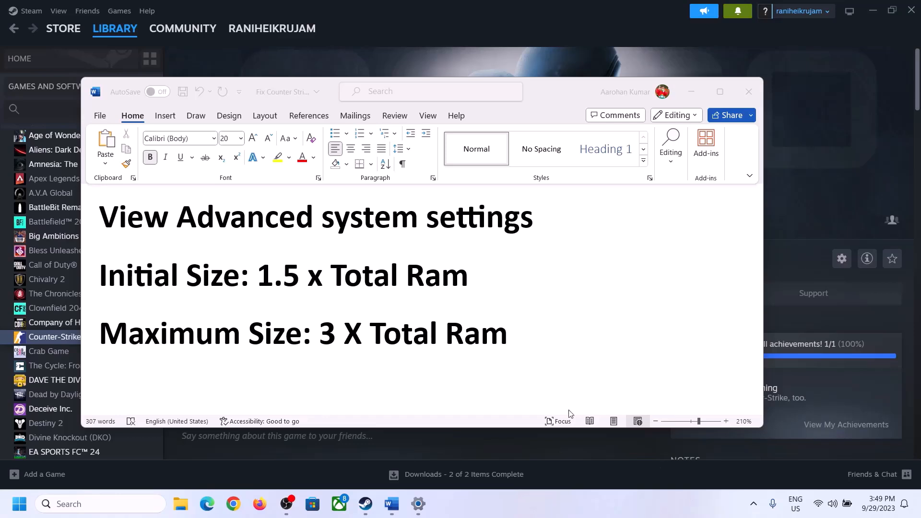
Copy "View Advanced system settings" from the Word notes and use it in Windows search to open that control panel item.
click(112, 221)
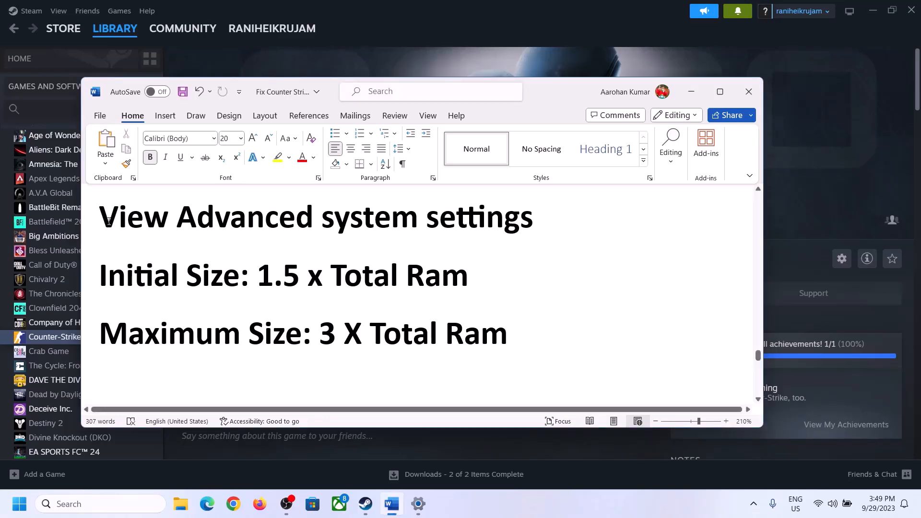
drag(109, 222, 512, 227)
key(ctrl+c)
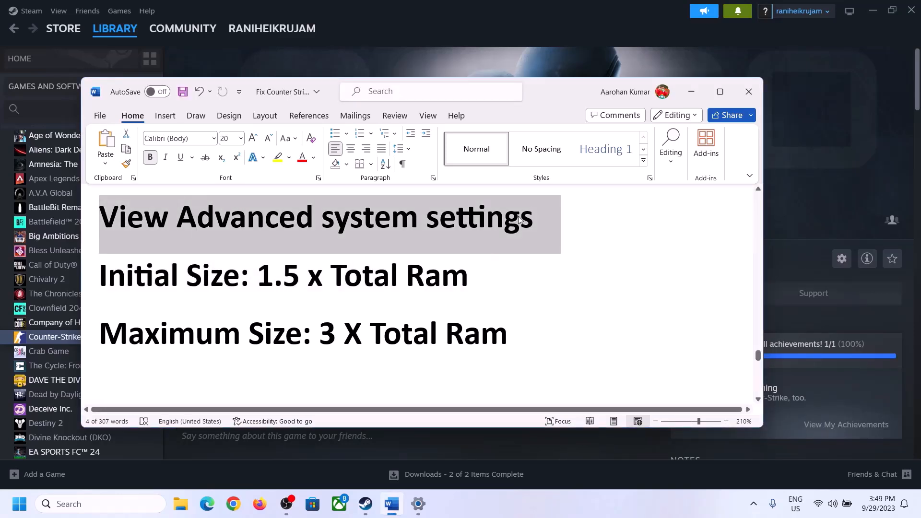
click(109, 503)
key(ctrl+v)
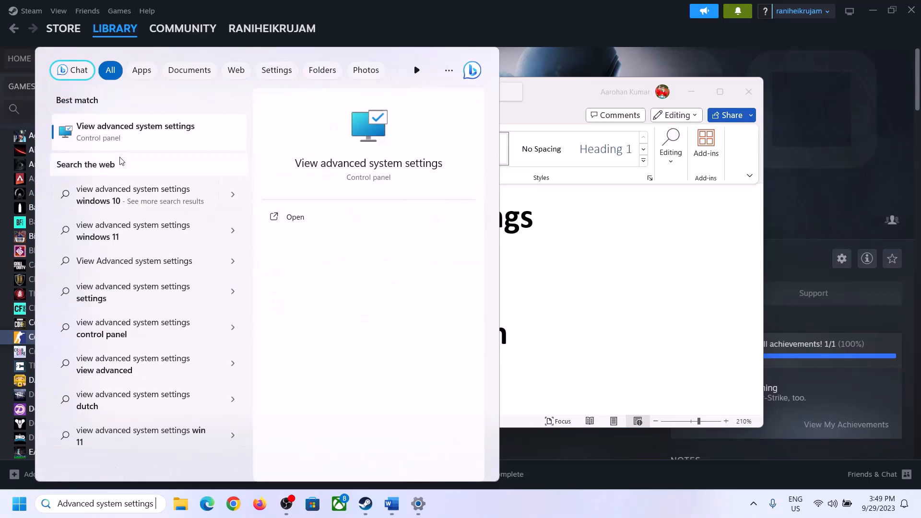
click(129, 139)
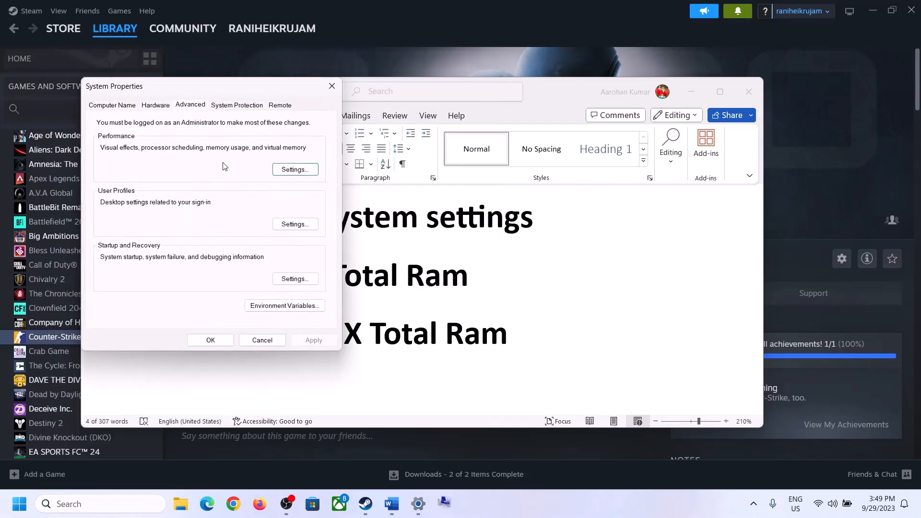
In the Virtual Memory settings under Performance Options, disable automatic paging file management and choose a custom size for the C: drive.
drag(192, 94, 405, 159)
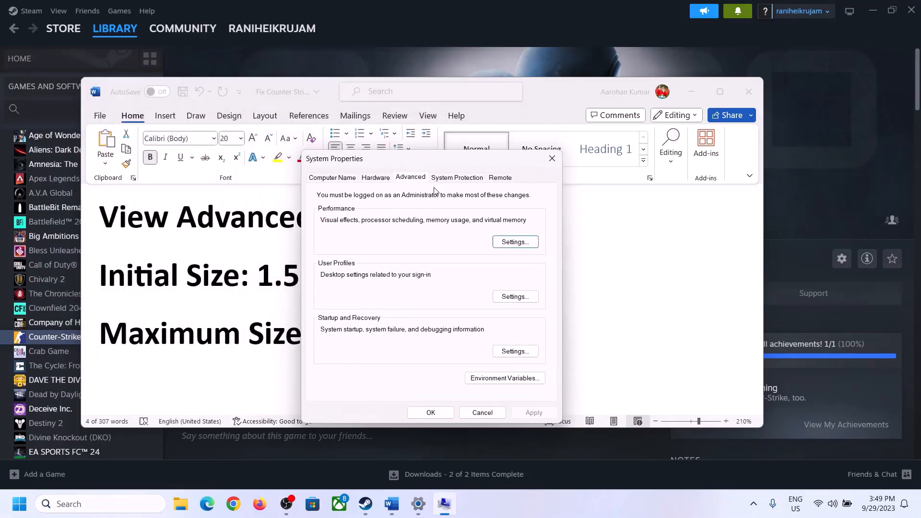
click(517, 244)
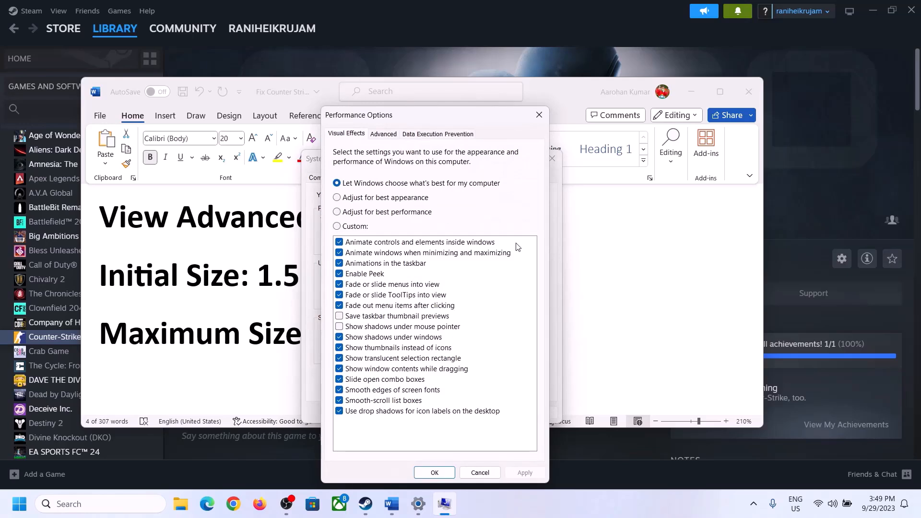
click(384, 134)
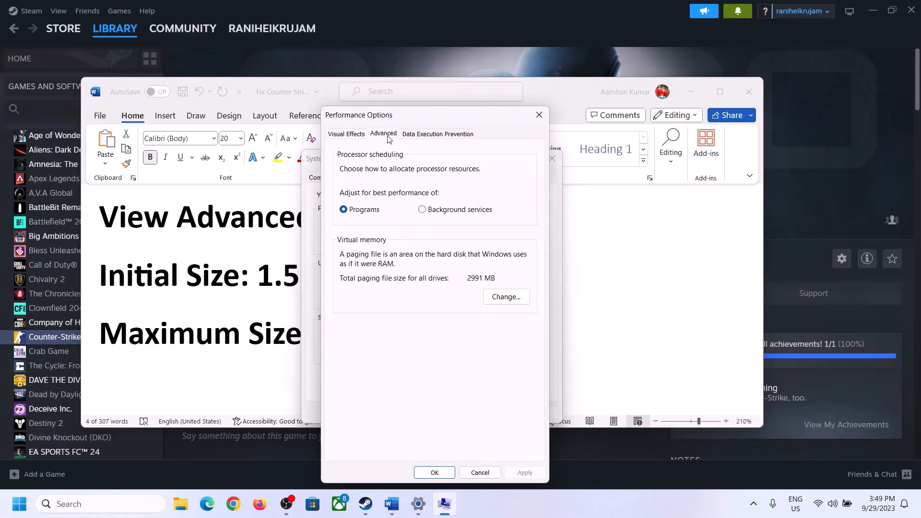
click(507, 297)
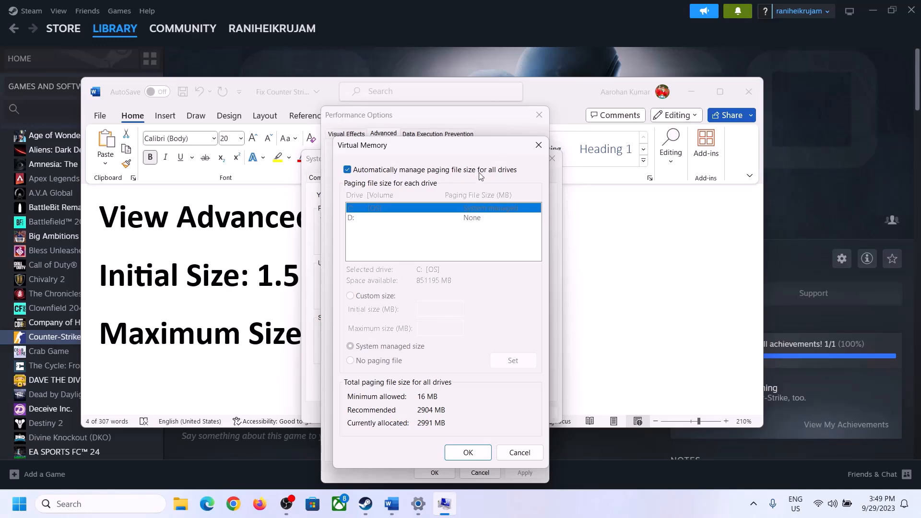
click(348, 169)
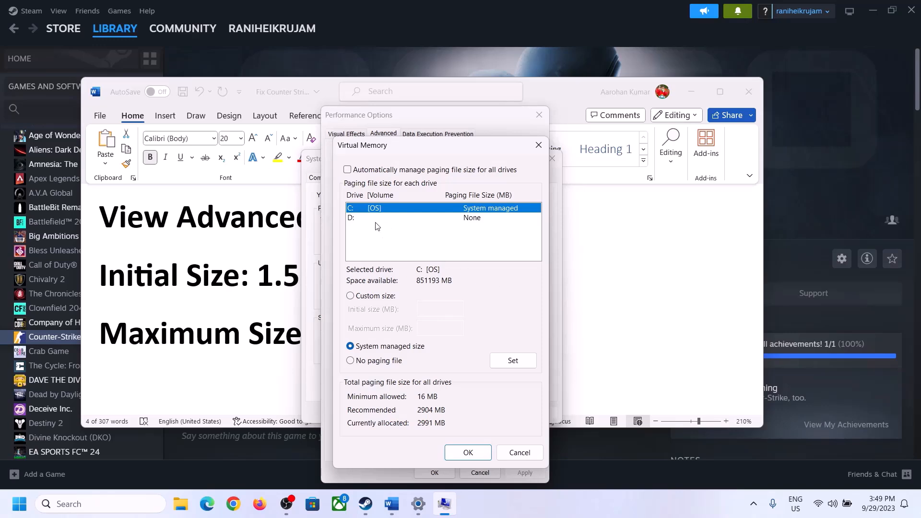
click(350, 296)
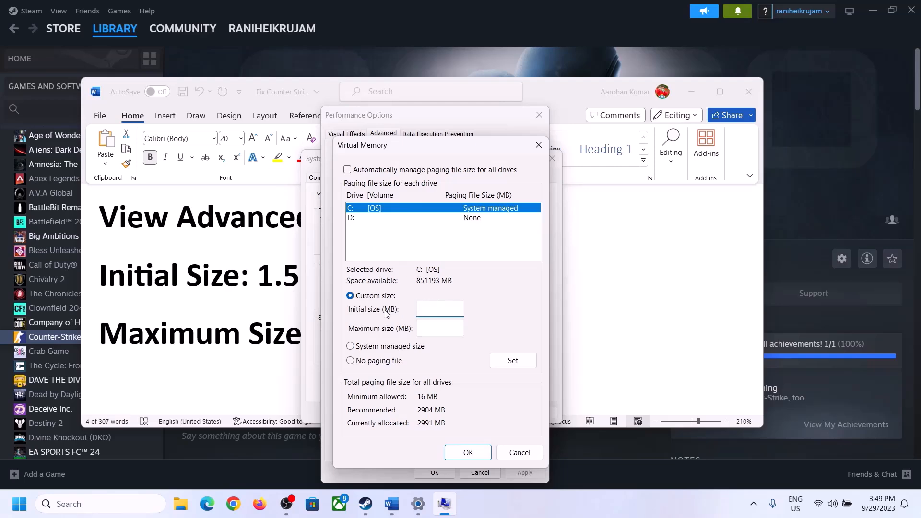
Highlight the initial size formula "1.5 x Total Ram" in the Word notes and check the installed RAM on the Settings About page.
click(259, 290)
drag(258, 277, 427, 287)
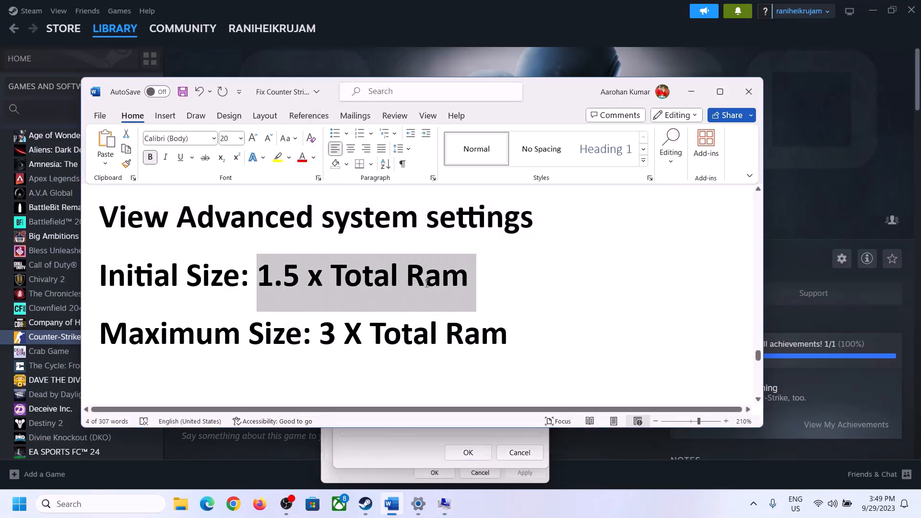
click(419, 506)
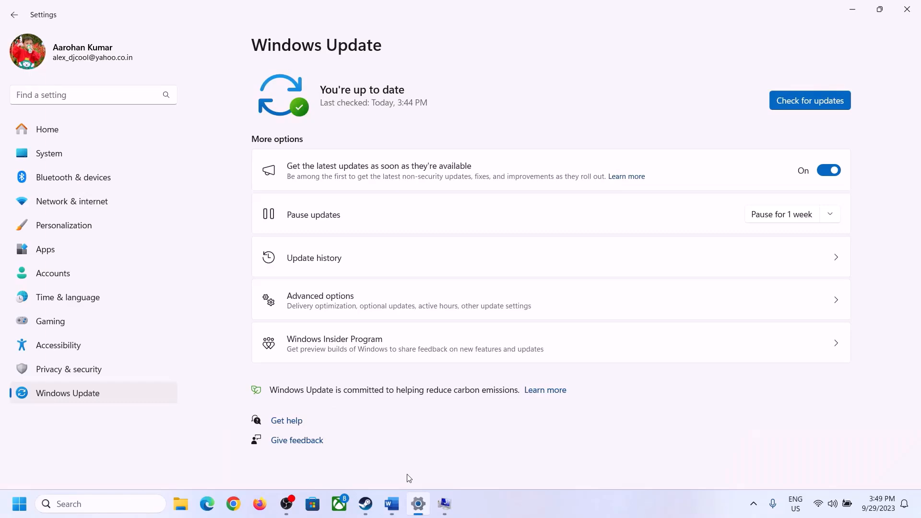
click(43, 155)
scroll(339, 344, down, 8)
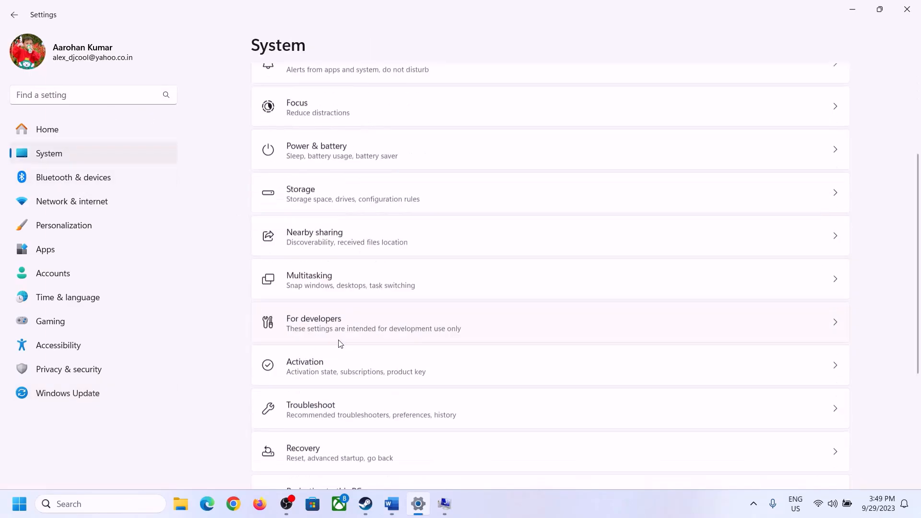
click(303, 455)
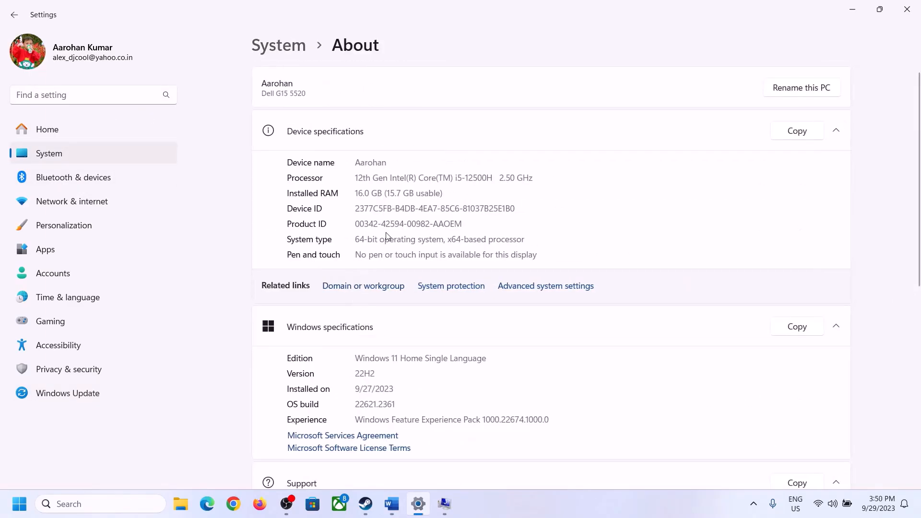
drag(365, 192, 356, 192)
click(362, 193)
drag(364, 192, 354, 191)
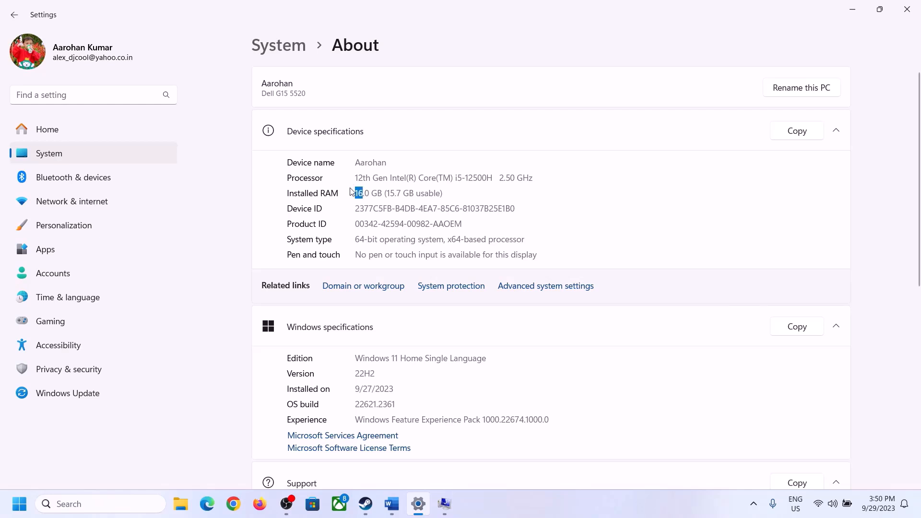
Launch Calculator with the calc command, place it beside the Virtual Memory dialog, and return to the initial size formula in the Word notes.
click(444, 504)
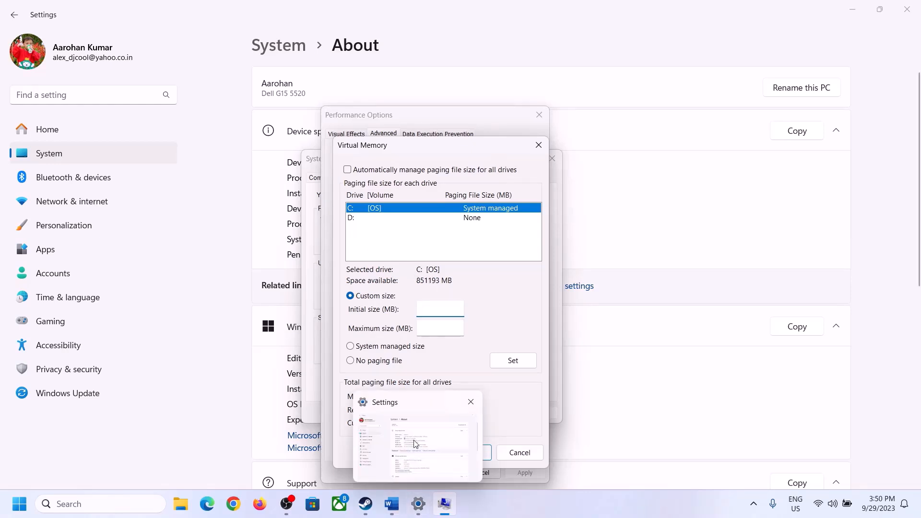
click(415, 443)
key(super+r)
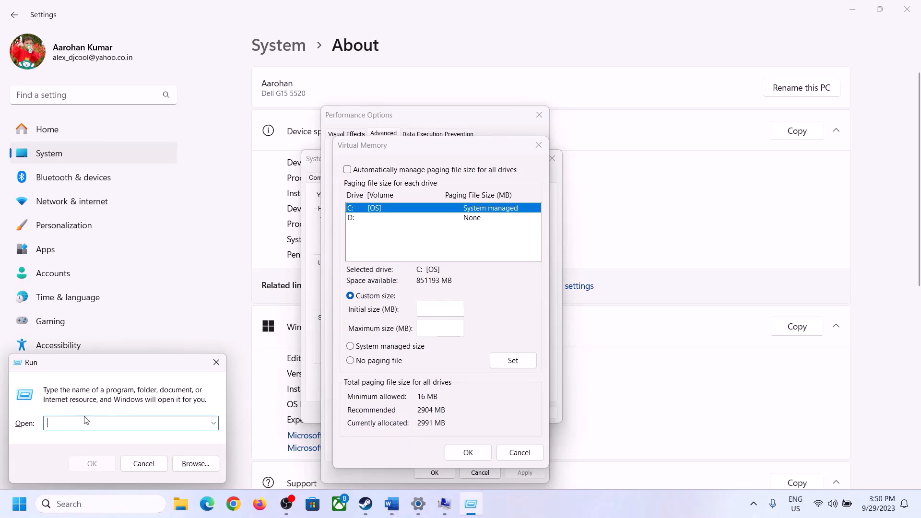
text(cal)
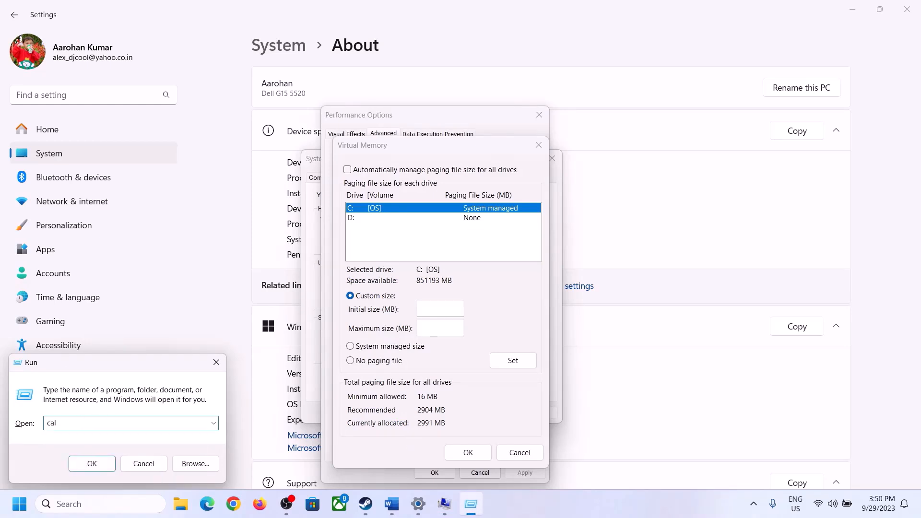
text(c)
click(92, 463)
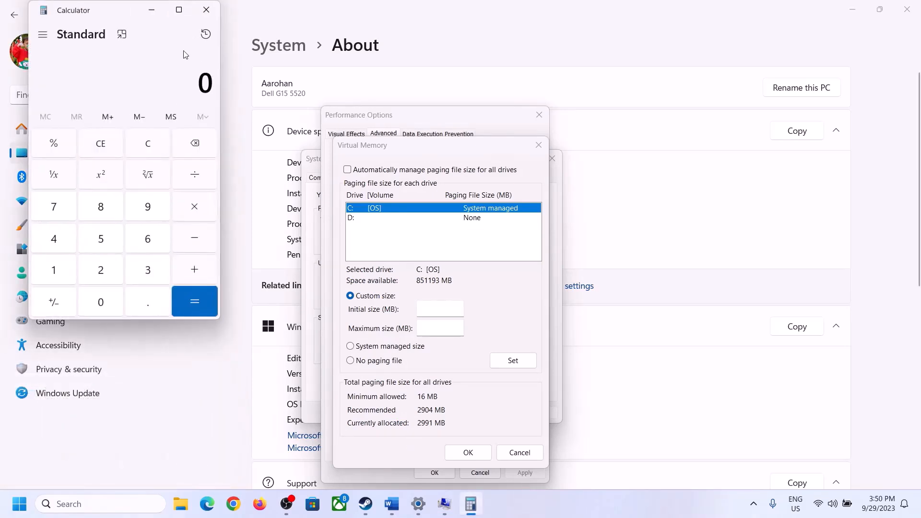
drag(117, 20, 672, 157)
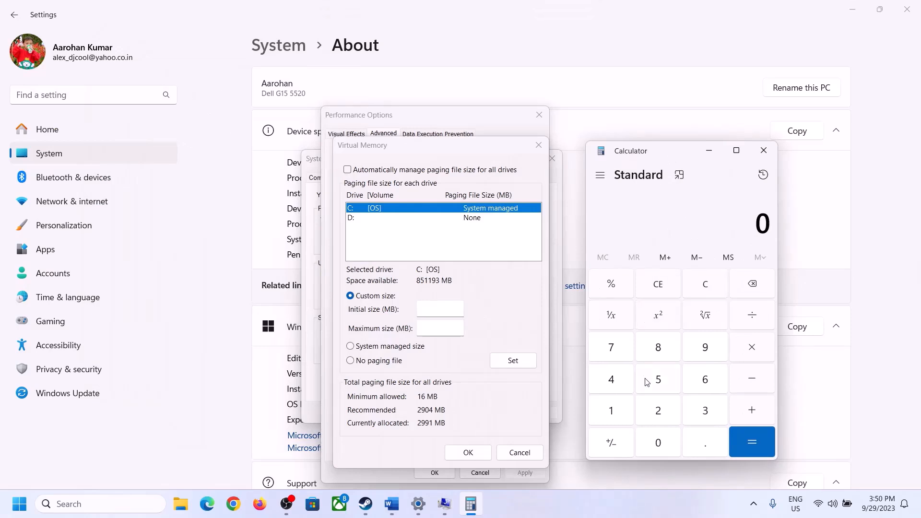
click(392, 512)
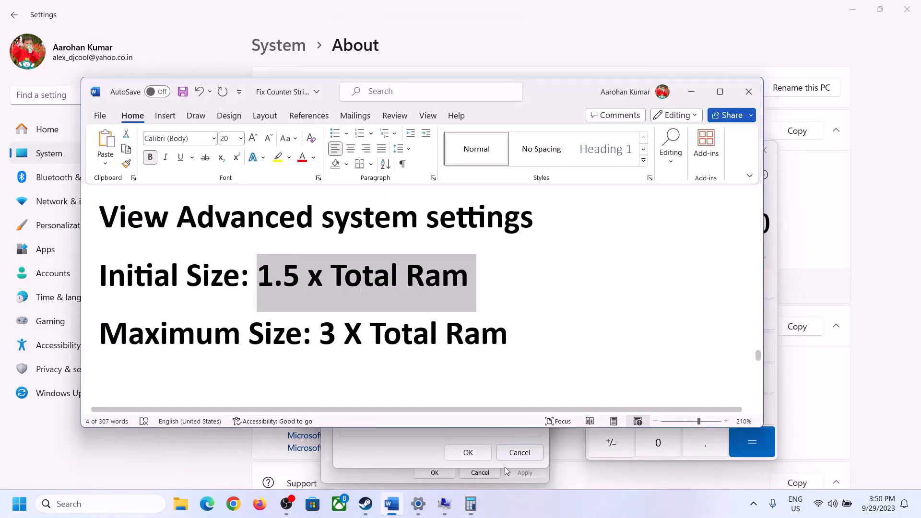
In Calculator, convert the 16 GB of installed RAM to megabytes by calculating 16 × 1024.
click(472, 504)
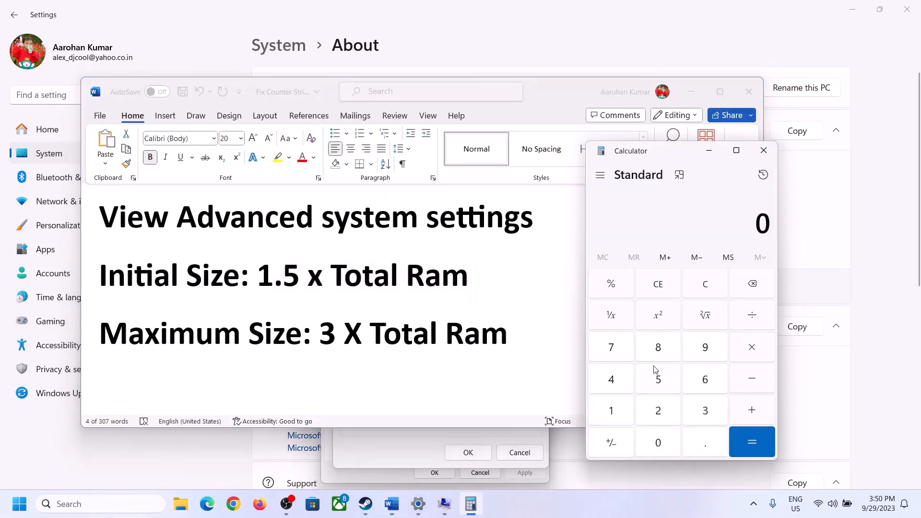
click(613, 411)
click(701, 383)
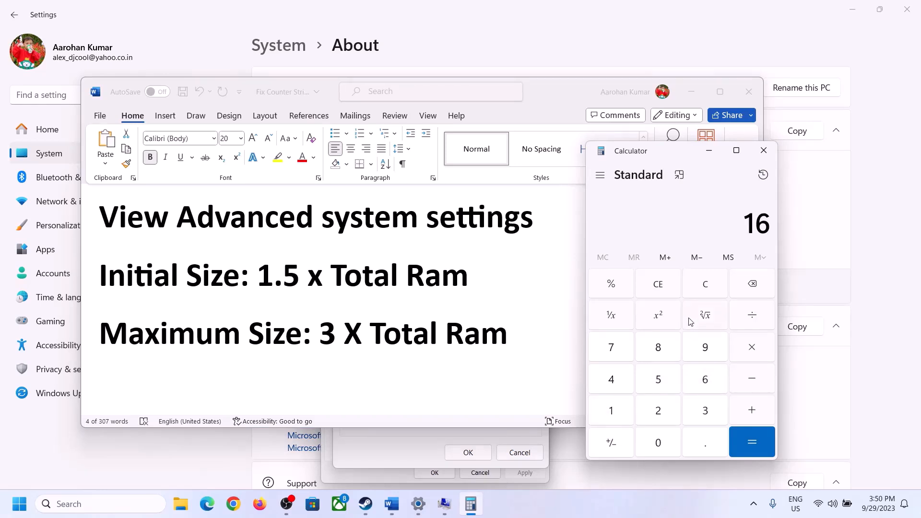
click(708, 294)
click(618, 412)
click(692, 384)
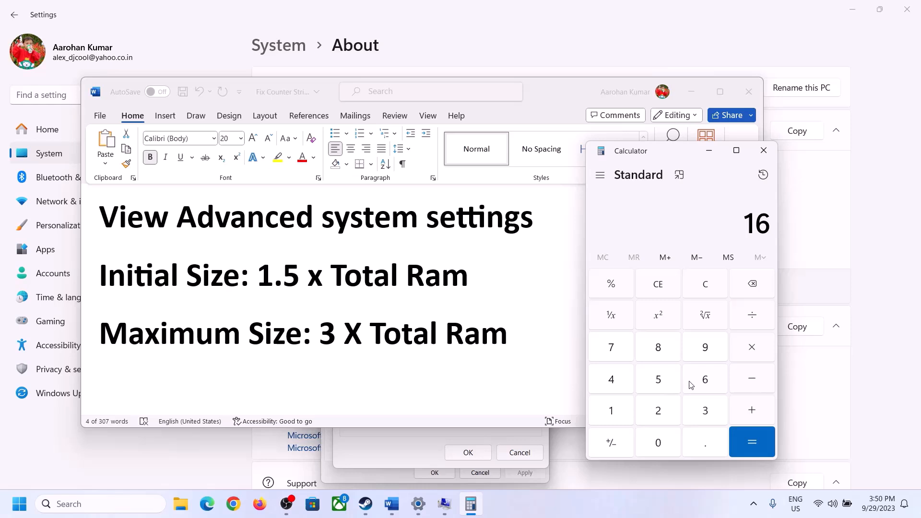
click(752, 348)
click(611, 415)
click(659, 437)
click(661, 416)
click(620, 387)
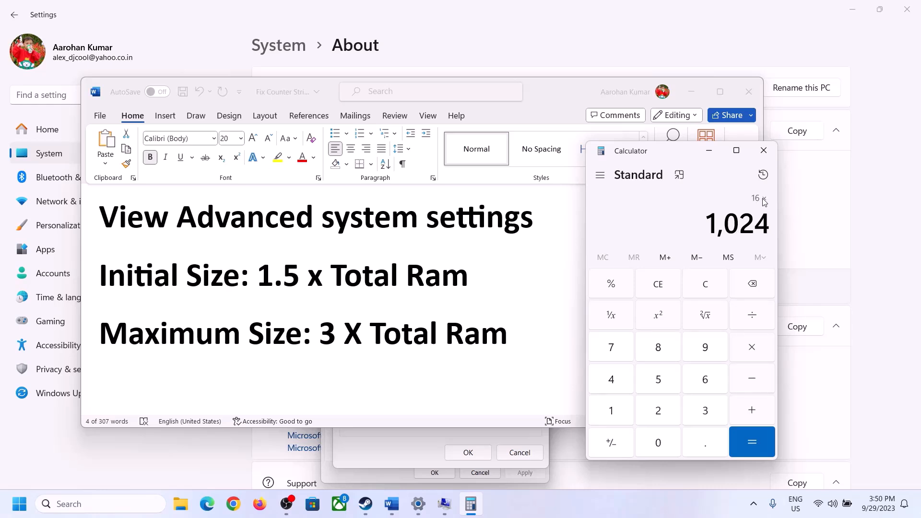
click(751, 442)
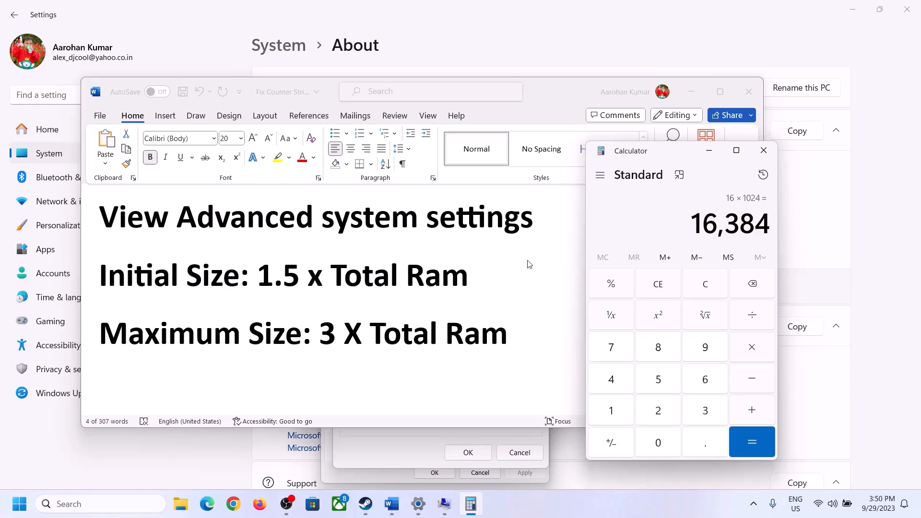
Multiply the RAM value in megabytes by 1.5 to work out the paging file's initial size.
click(753, 351)
click(616, 411)
click(703, 445)
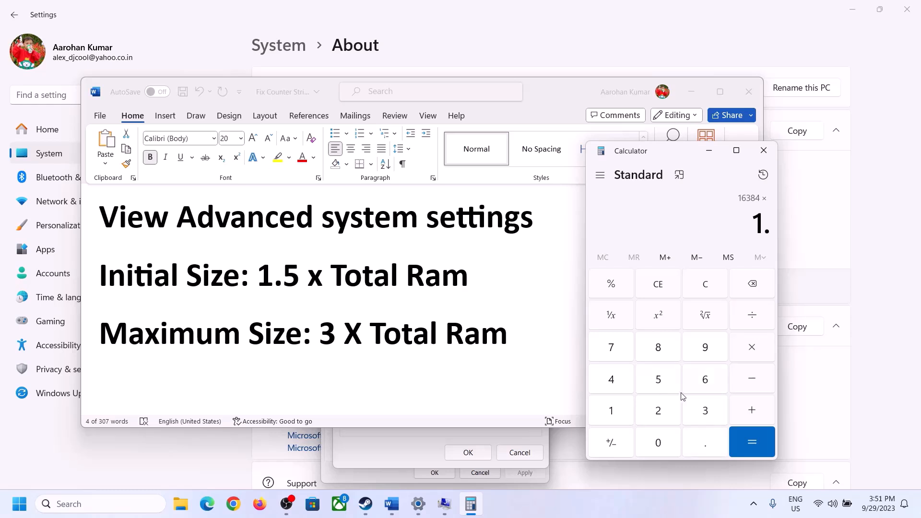
click(658, 379)
click(750, 439)
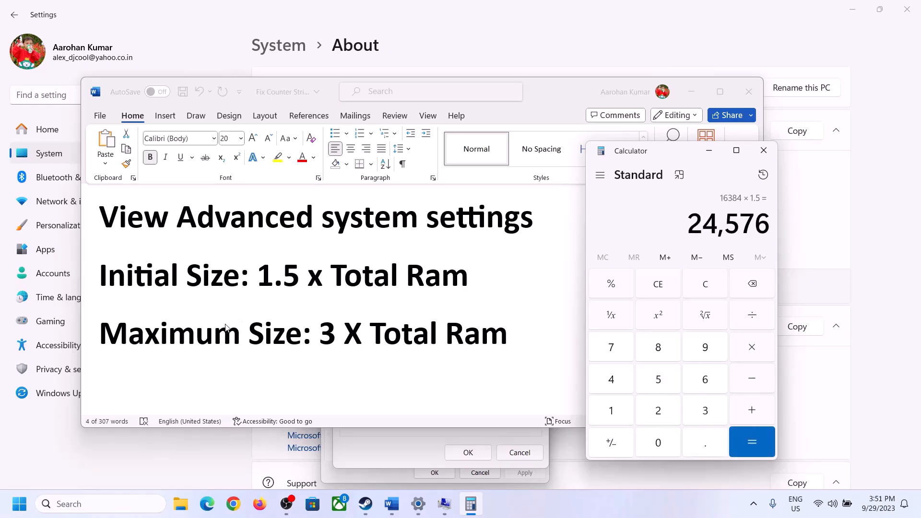
In the Virtual Memory dialog, set the C: drive's initial size to 24576 MB.
click(410, 445)
text(24)
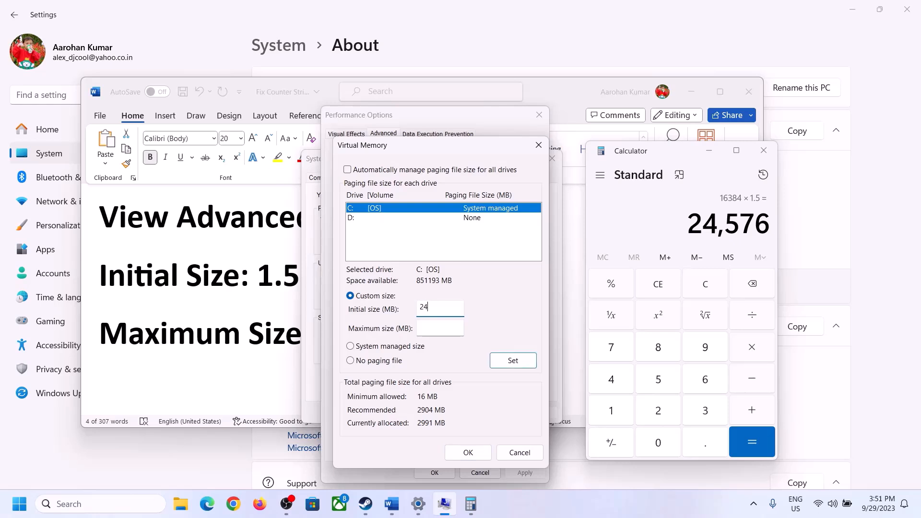
text(576)
click(462, 328)
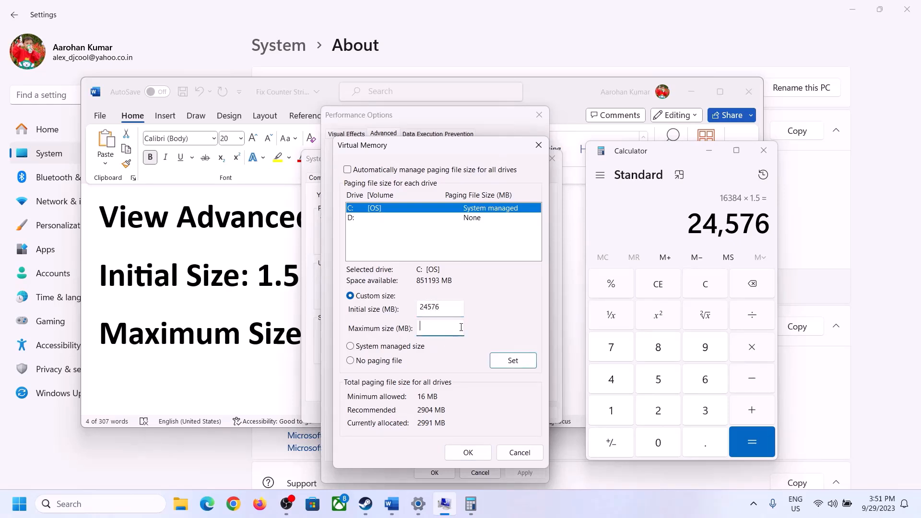
Check the maximum size formula in the Word notes, clear Calculator, and recheck the installed RAM in Settings.
click(264, 339)
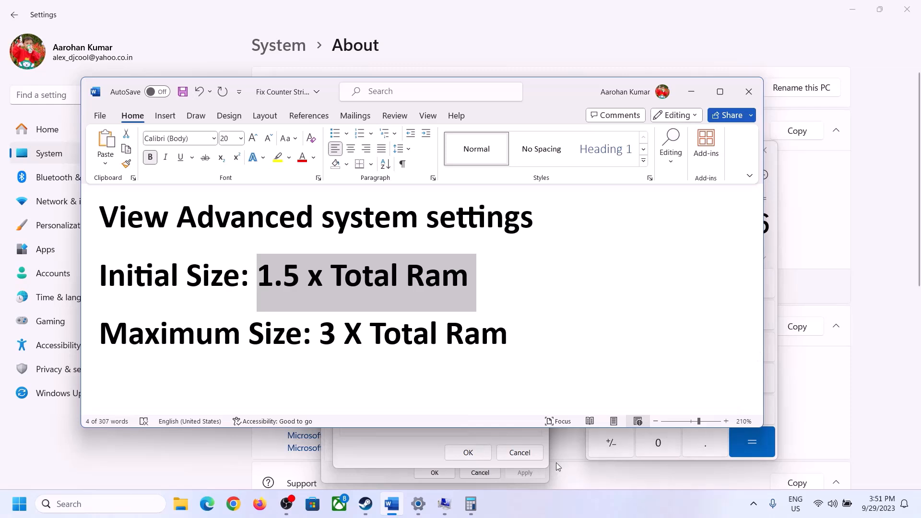
click(773, 248)
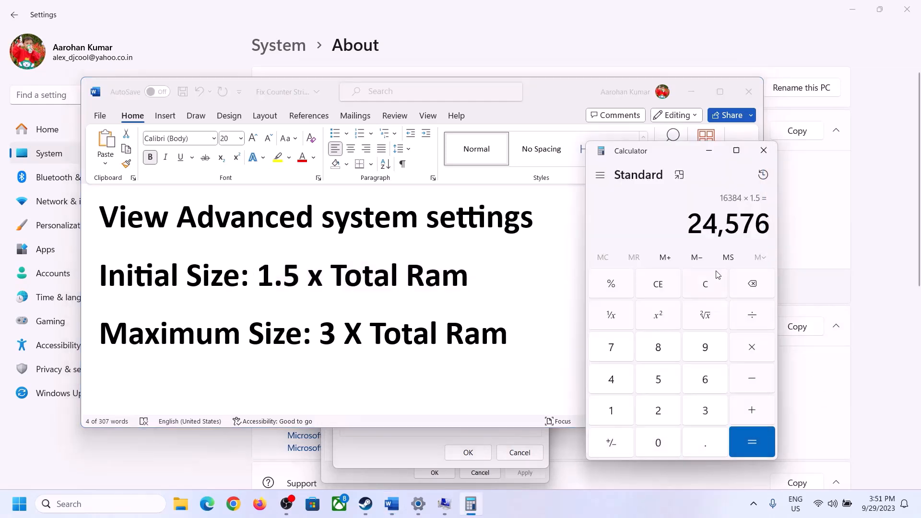
click(714, 287)
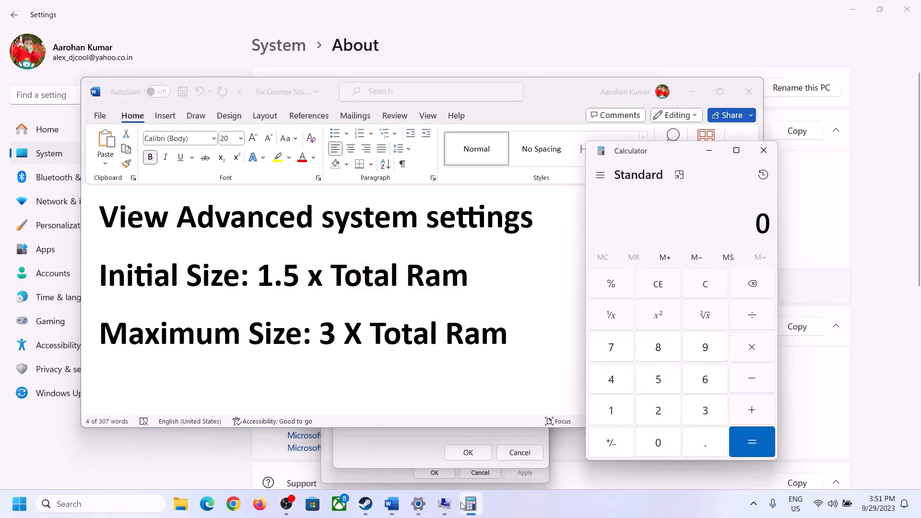
click(420, 512)
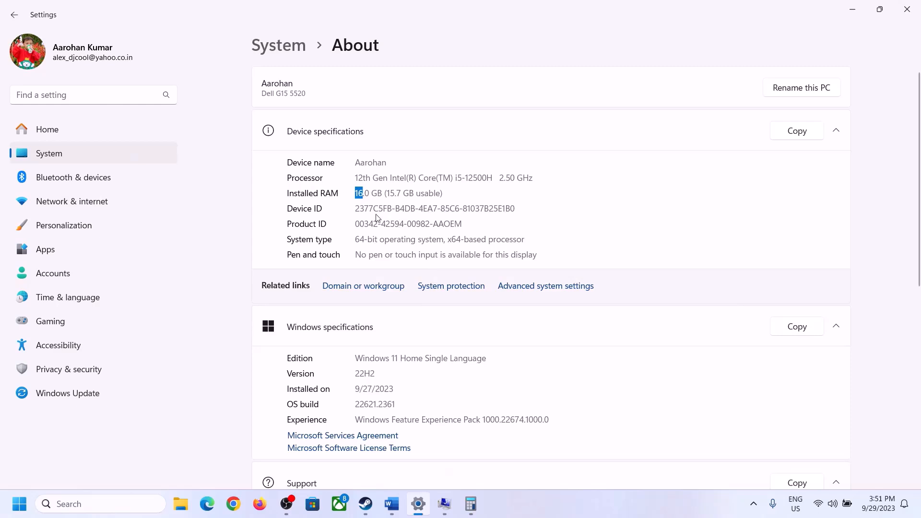
Calculate 16 × 1024 again in Calculator as the base for the maximum paging file size.
click(471, 504)
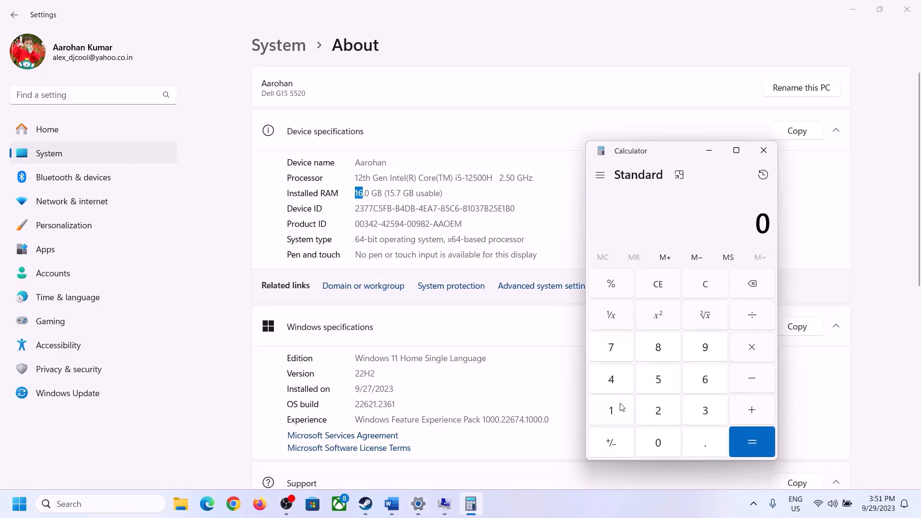
click(621, 408)
click(702, 381)
click(750, 349)
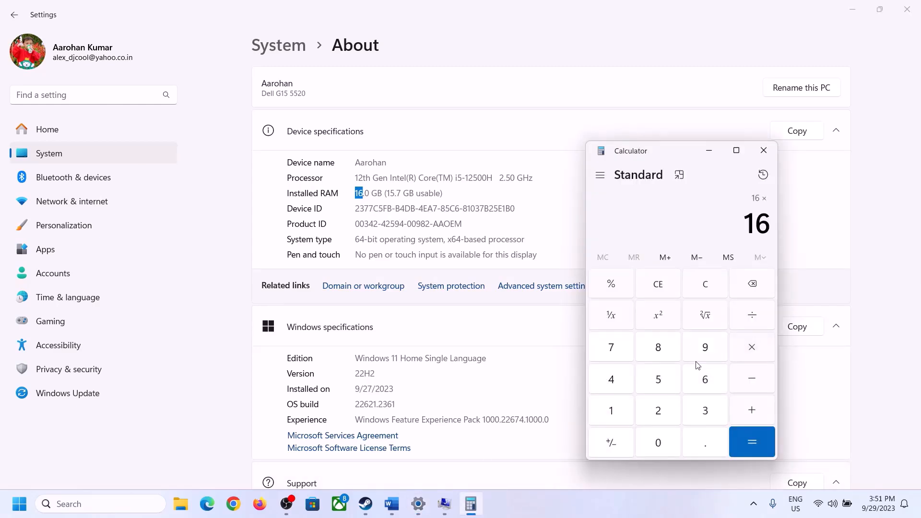
click(616, 407)
click(652, 439)
click(658, 409)
click(610, 380)
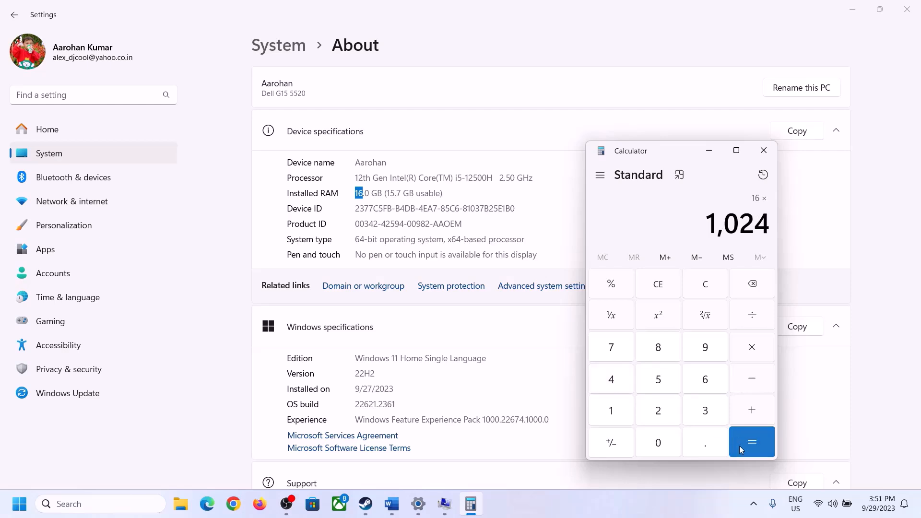
click(744, 444)
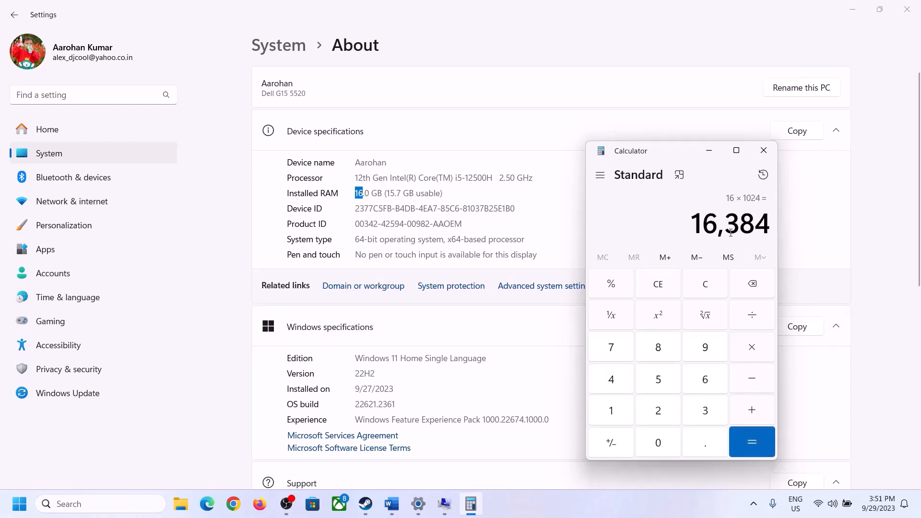
Check the maximum size formula in the Word notes and multiply the RAM value in Calculator by 3.
click(386, 508)
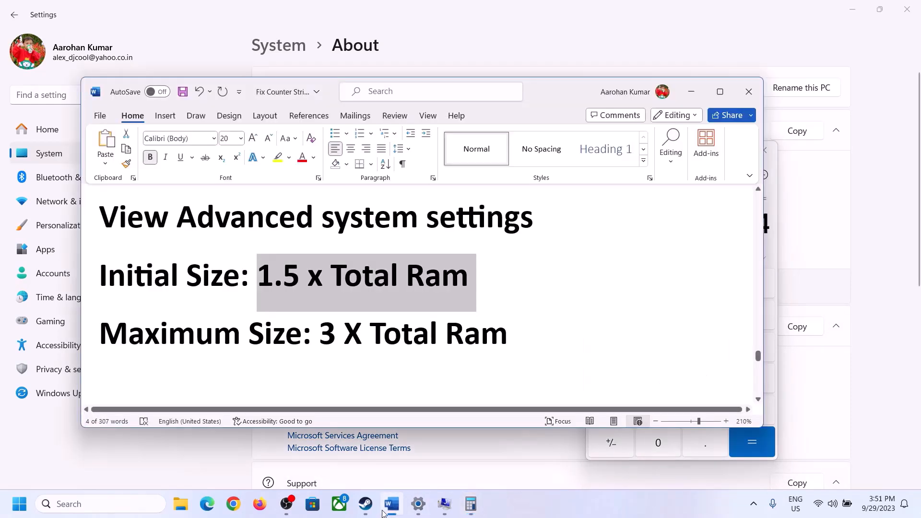
click(471, 504)
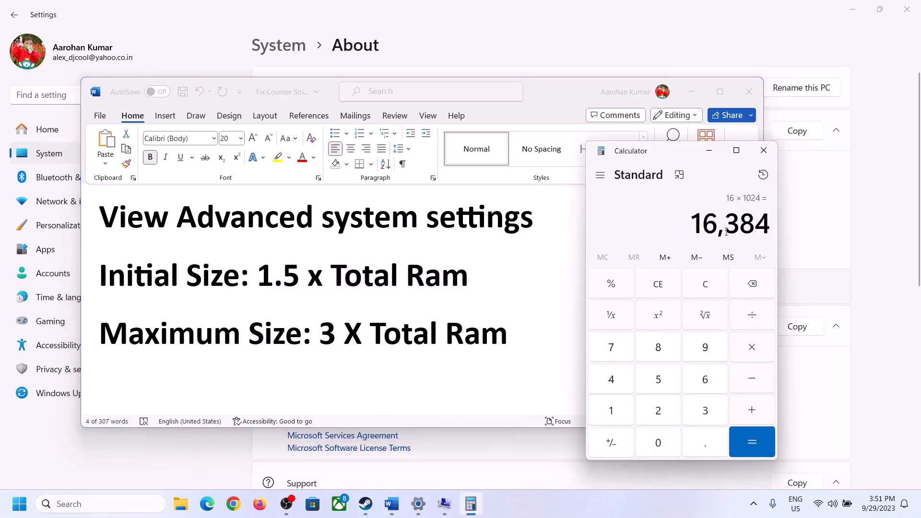
click(753, 350)
click(692, 413)
click(759, 440)
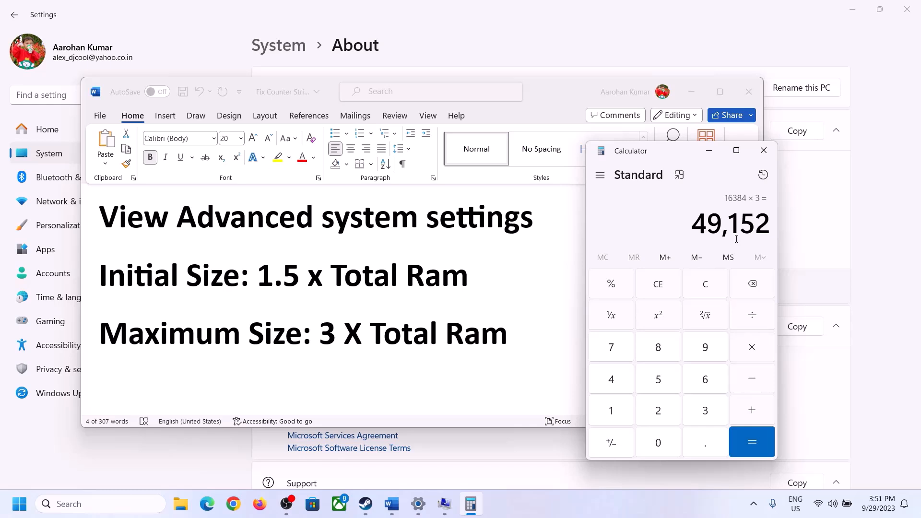
Set the C: drive's maximum paging file size to 49152 MB and apply the custom size.
click(445, 507)
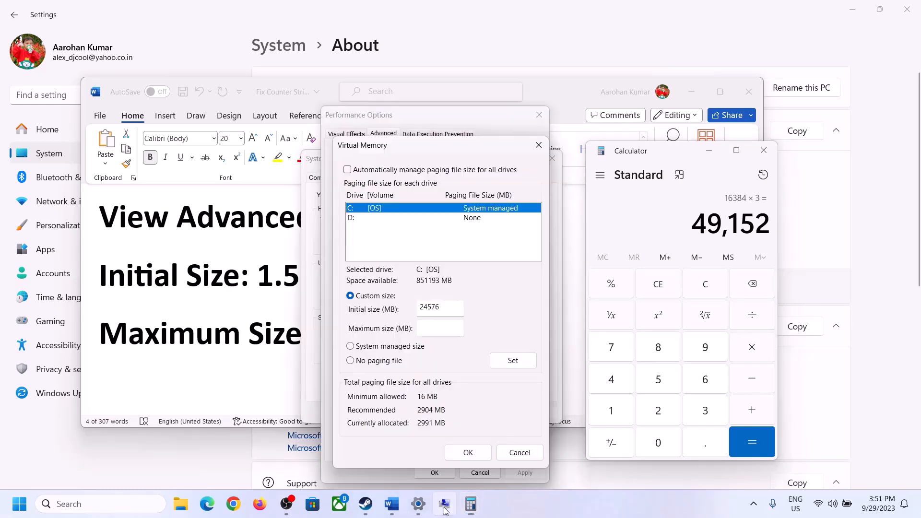
click(436, 330)
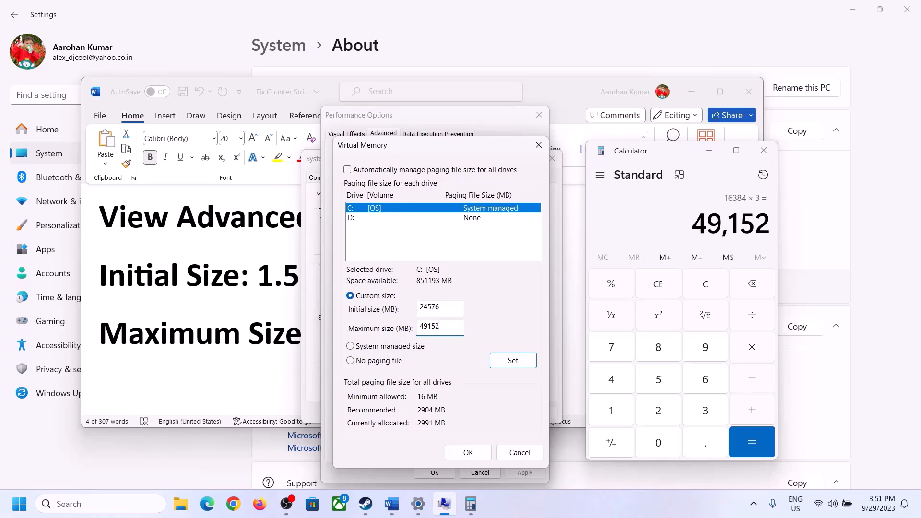
click(513, 363)
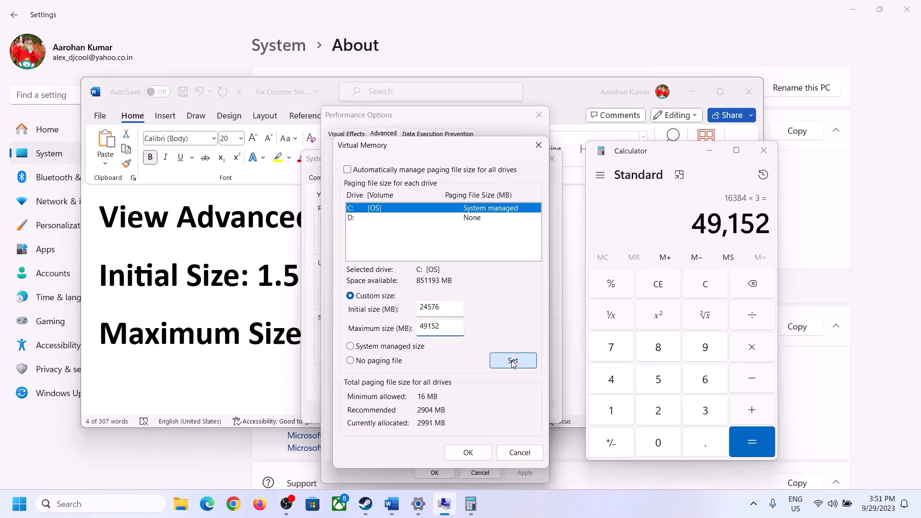
Confirm the Virtual Memory, Performance Options and System Properties dialogs, and dismiss the restart prompt without restarting.
click(469, 452)
click(569, 295)
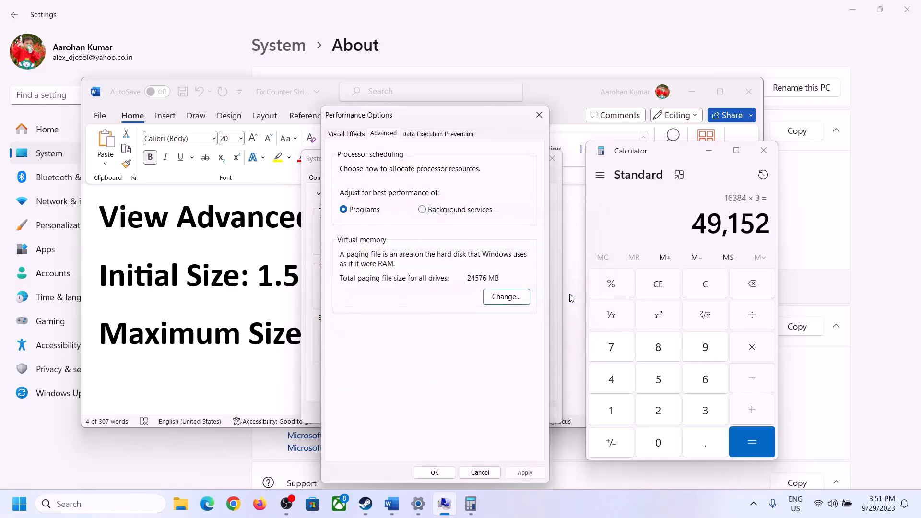
click(435, 473)
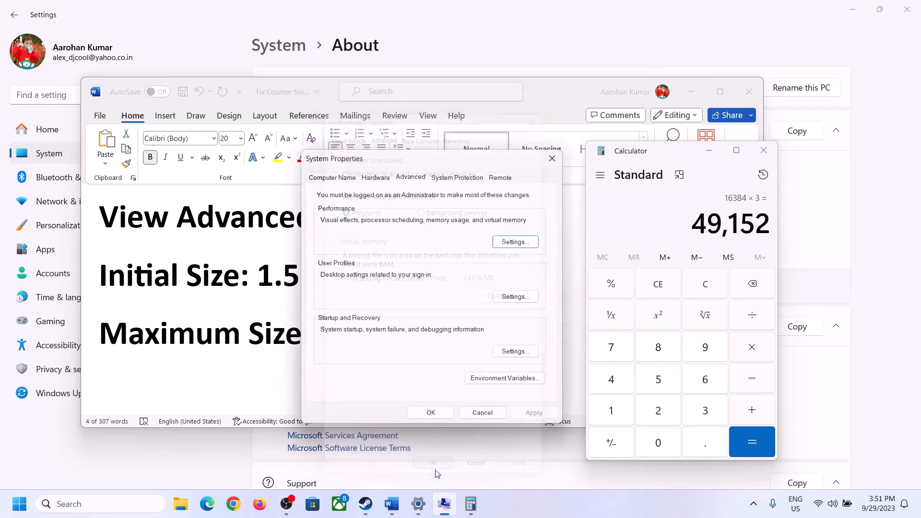
click(422, 412)
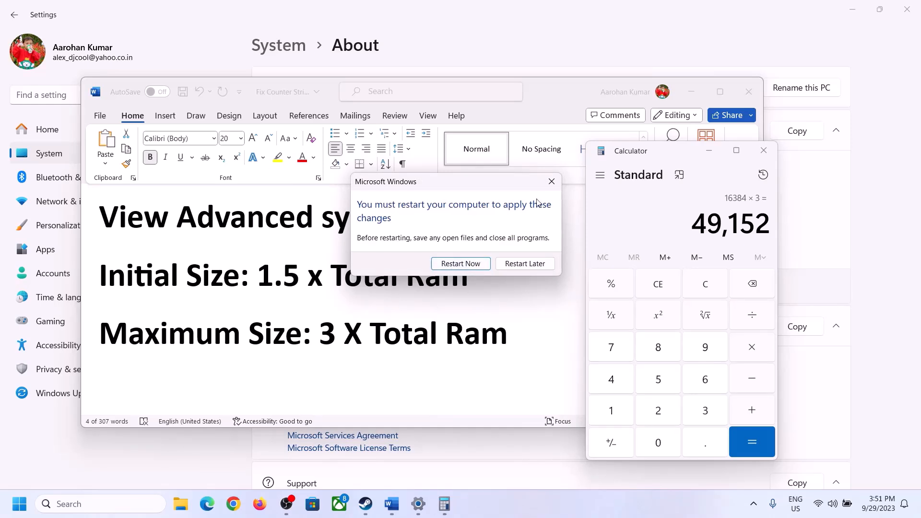
click(552, 181)
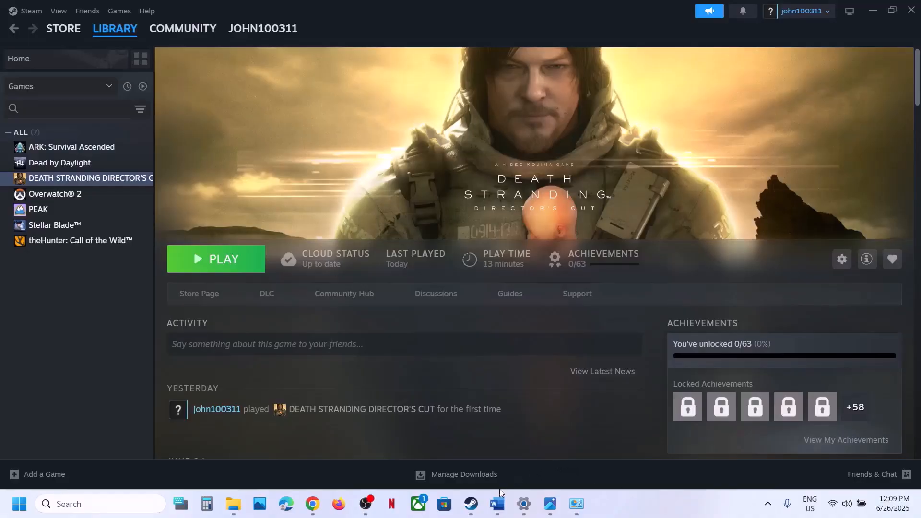
Switch to the Word notes and highlight the Step 20 instructions on uninstalling and reinstalling the game.
click(497, 503)
scroll(210, 372, down, 3)
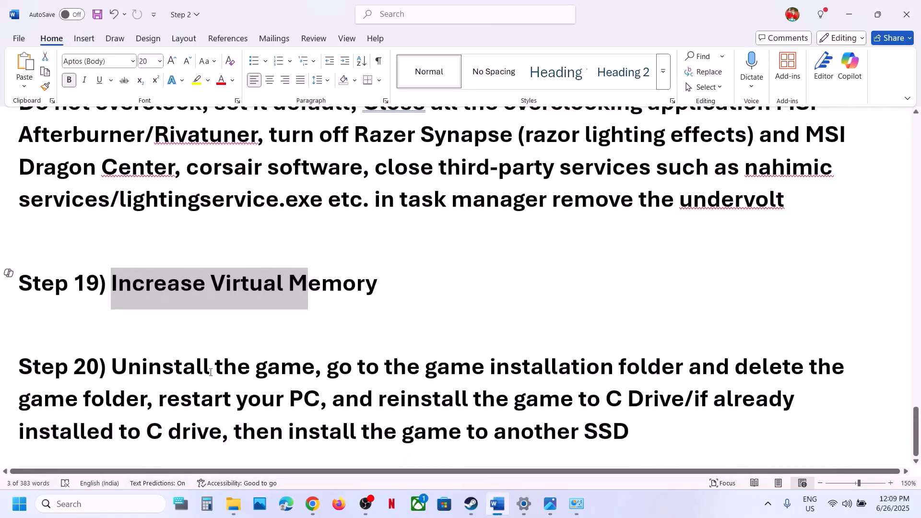
drag(146, 369, 633, 431)
click(632, 431)
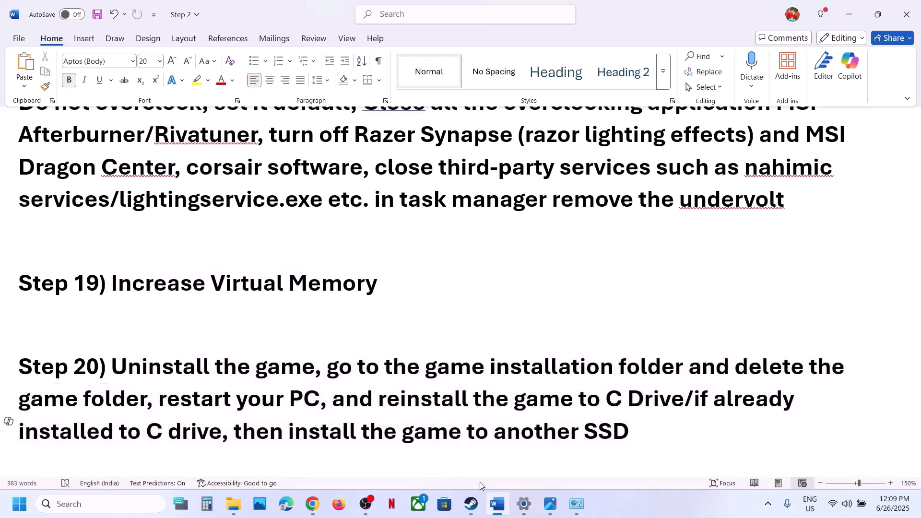
Switch to Steam and show the Uninstall option among the management commands for DEATH STRANDING DIRECTOR'S CUT.
click(473, 503)
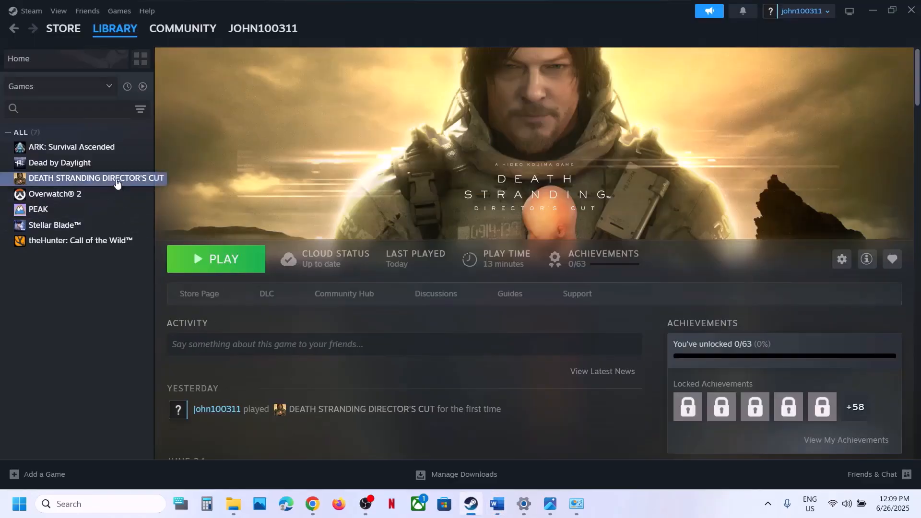
right_click(118, 182)
mouse_move(158, 251)
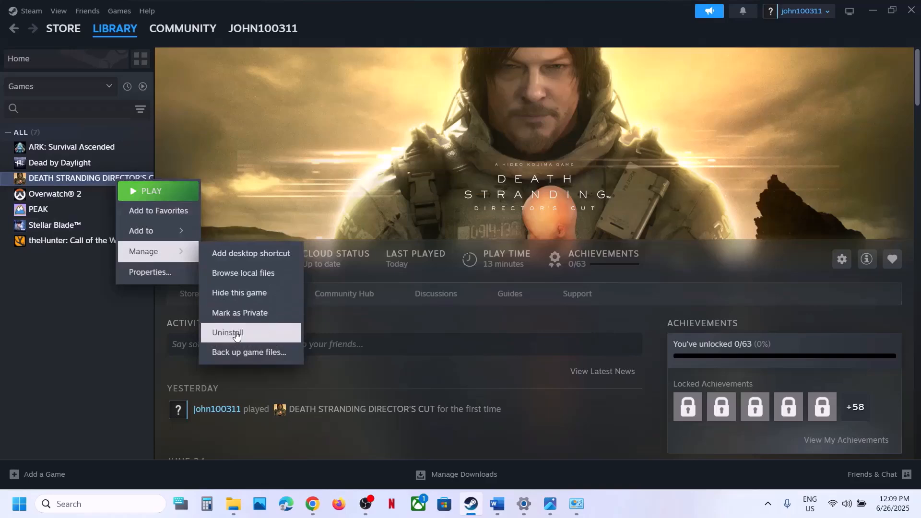
Highlight the Step 20 advice on reinstalling to C Drive or another SSD in the Word notes, and return to Steam.
click(497, 504)
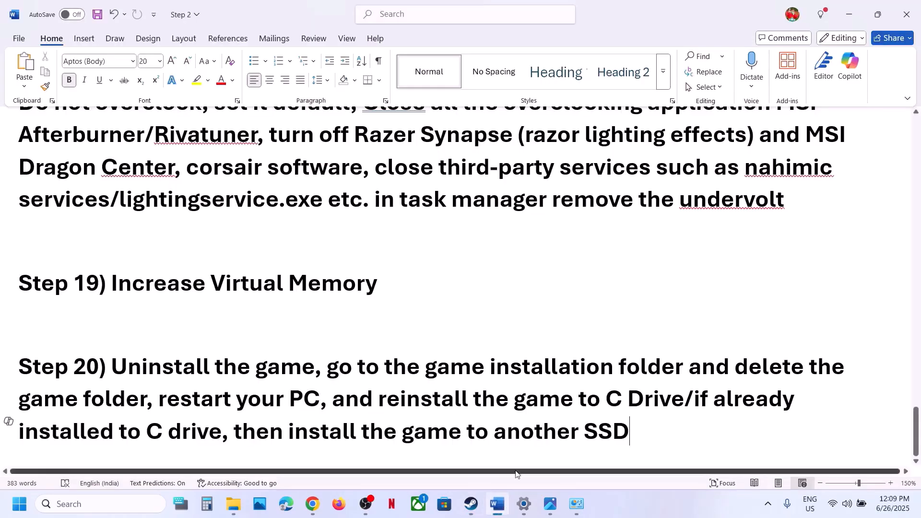
drag(405, 403, 684, 401)
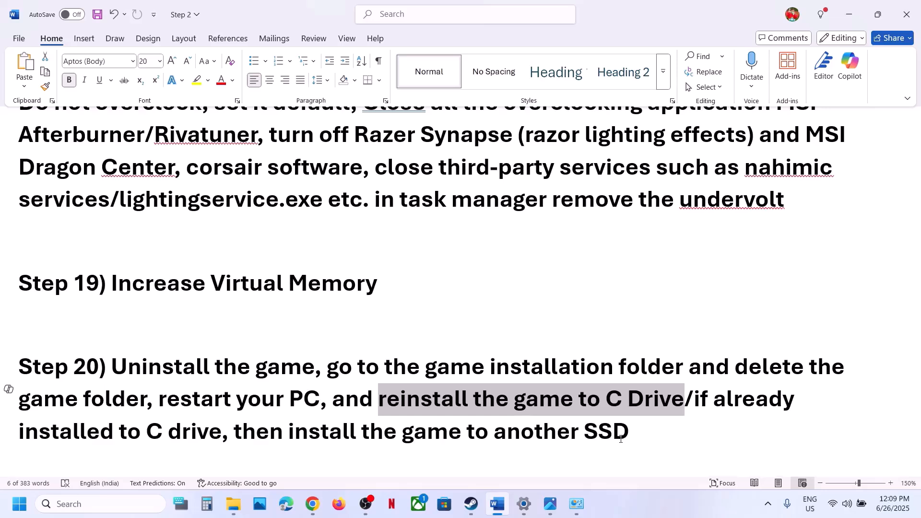
drag(715, 400, 638, 435)
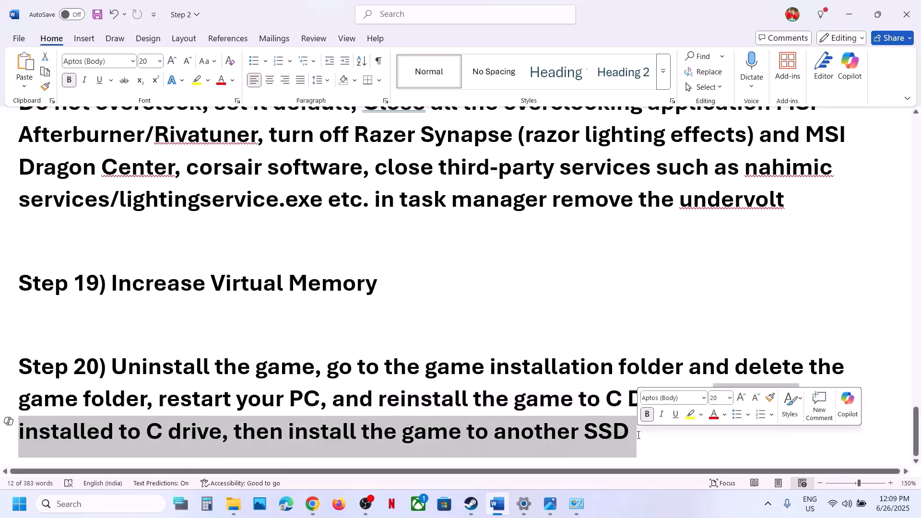
click(471, 504)
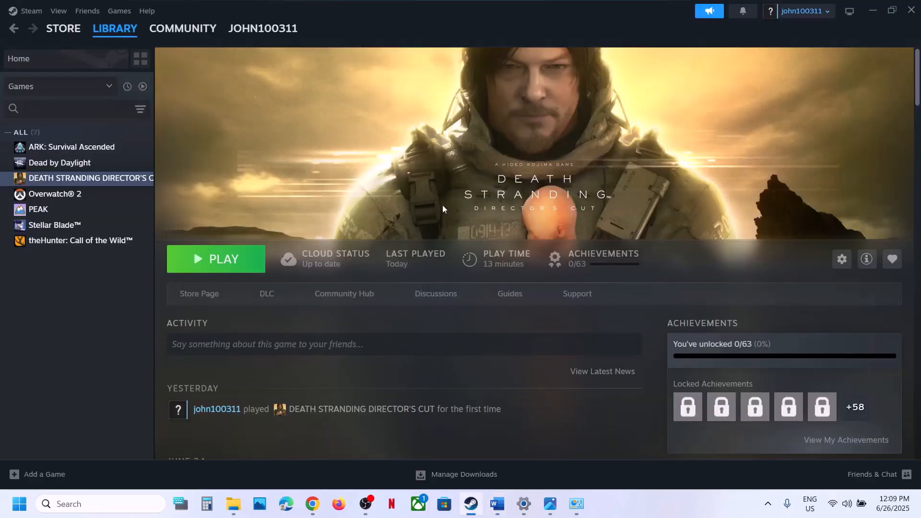